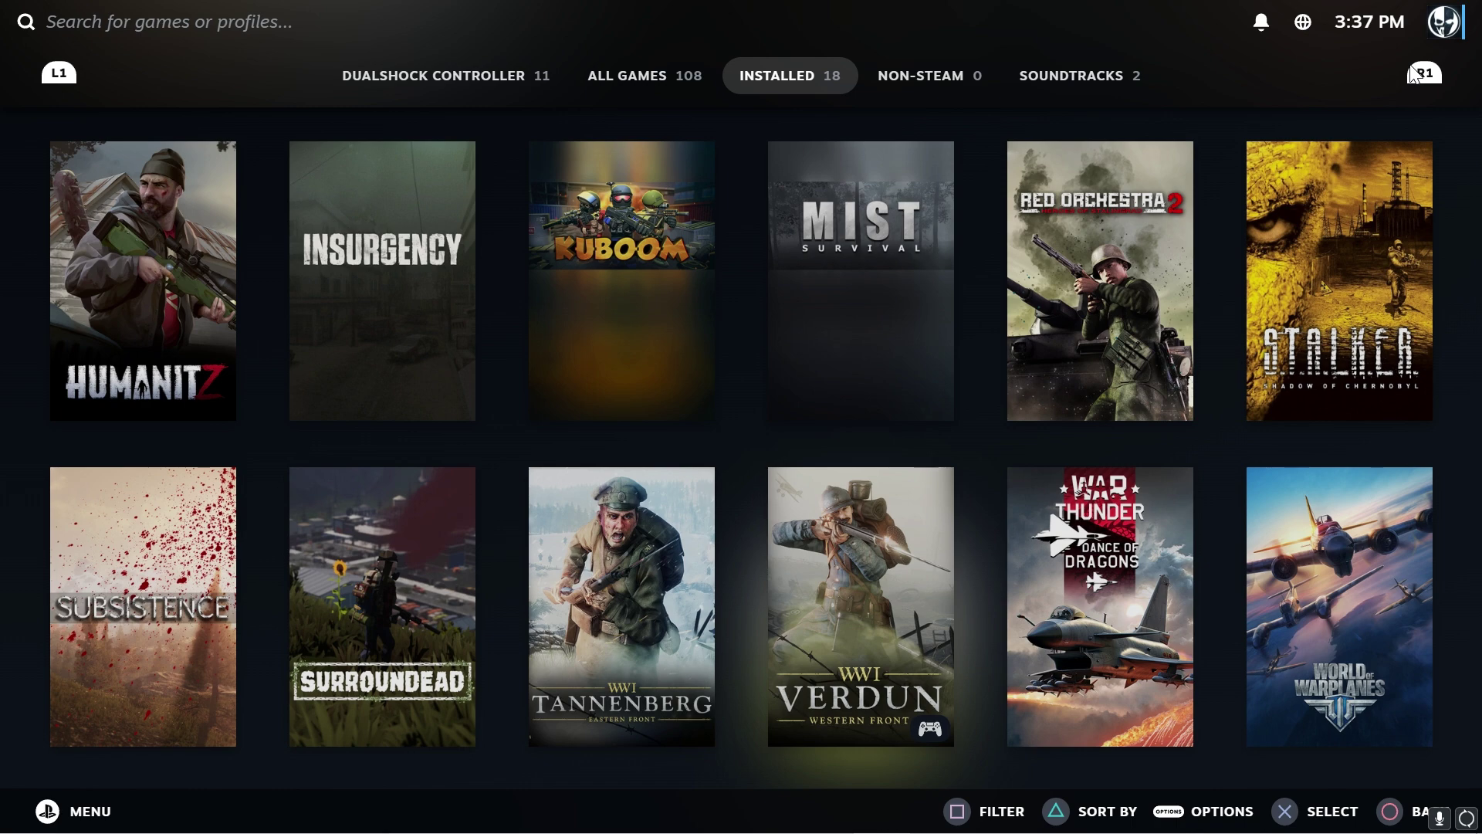
- Open the controller settings of the installed game WWI Verdun: Western Front
{"action": "key", "text": "Right"}
{"action": "key", "text": "Left"}
{"action": "key", "text": "Return"}
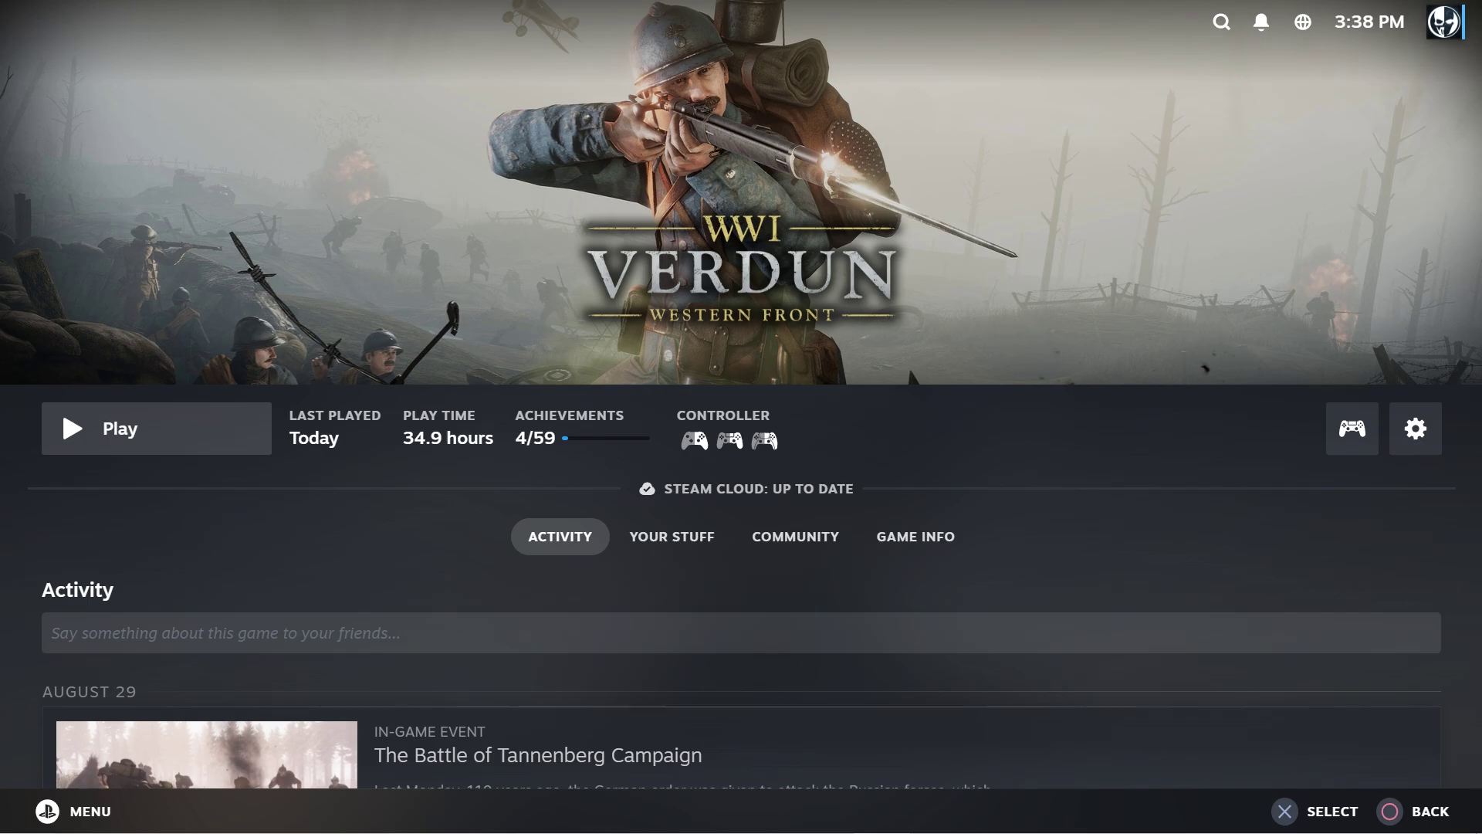
{"action": "key", "text": "Return"}
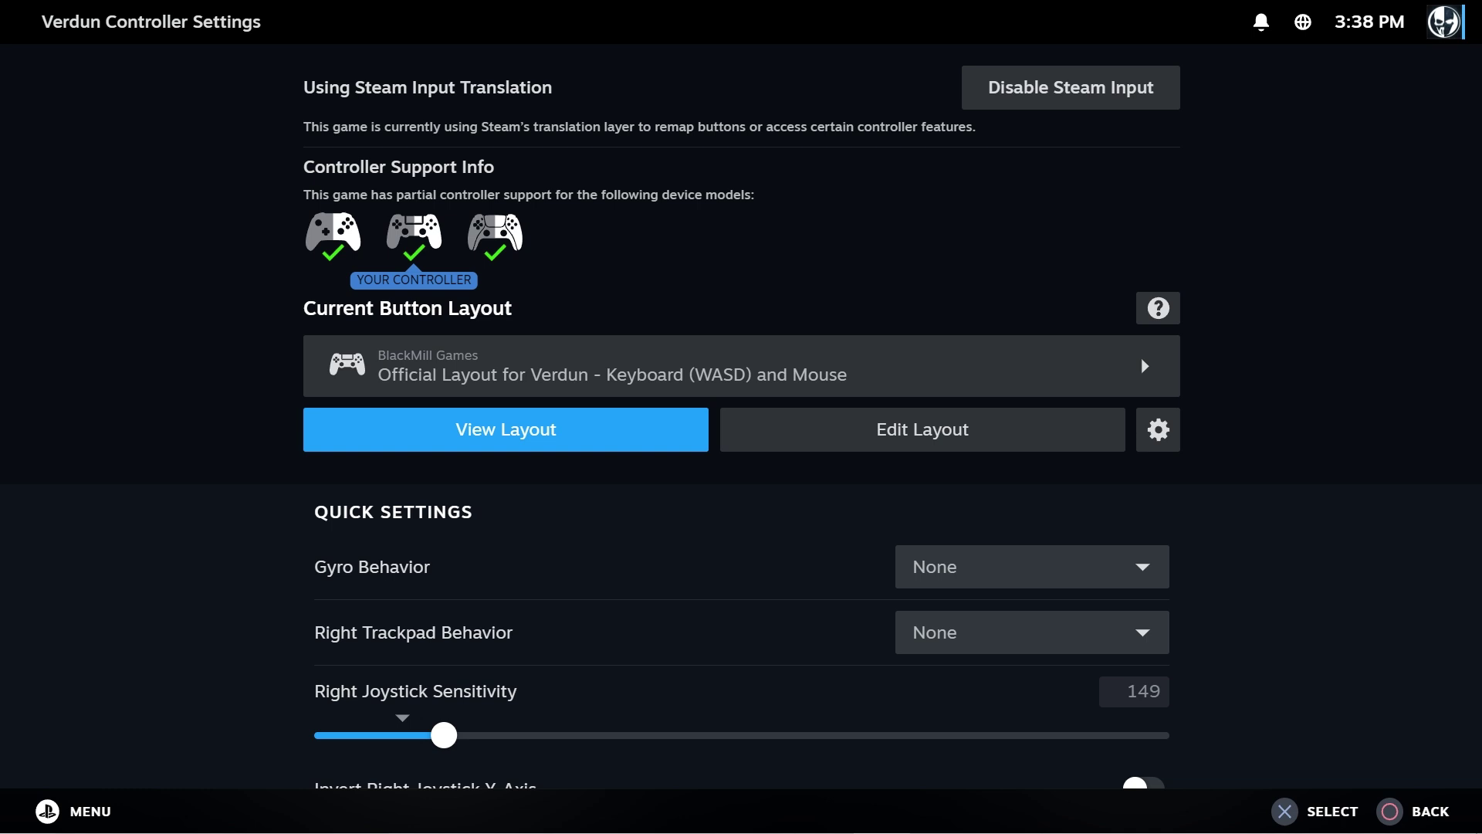
- View the button assignments of the current official Keyboard (WASD) and Mouse layout, and return to the controller settings
{"action": "left_click", "coordinate": [741, 366]}
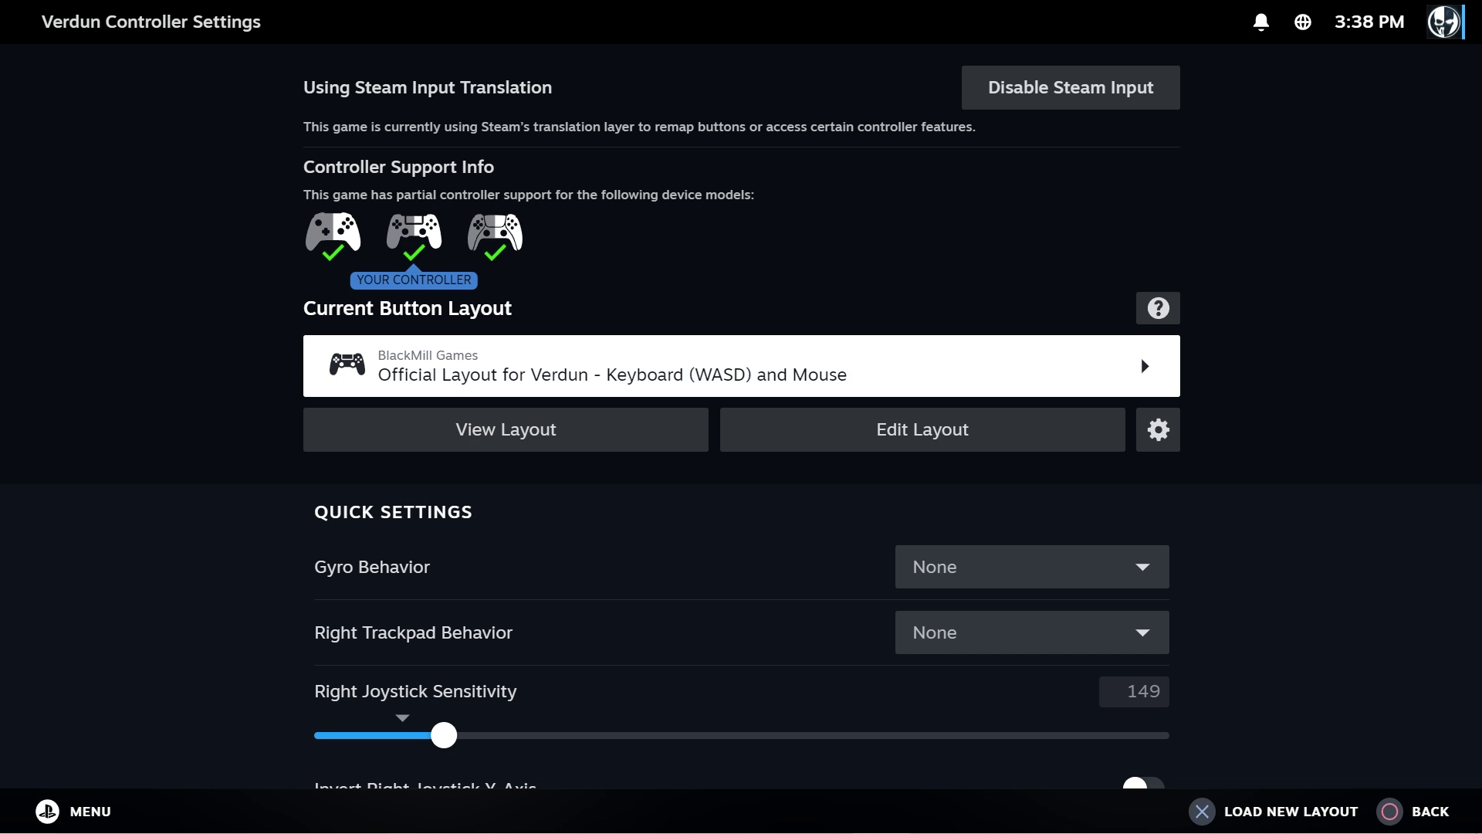
{"action": "left_click", "coordinate": [505, 430]}
{"action": "key", "text": "Return"}
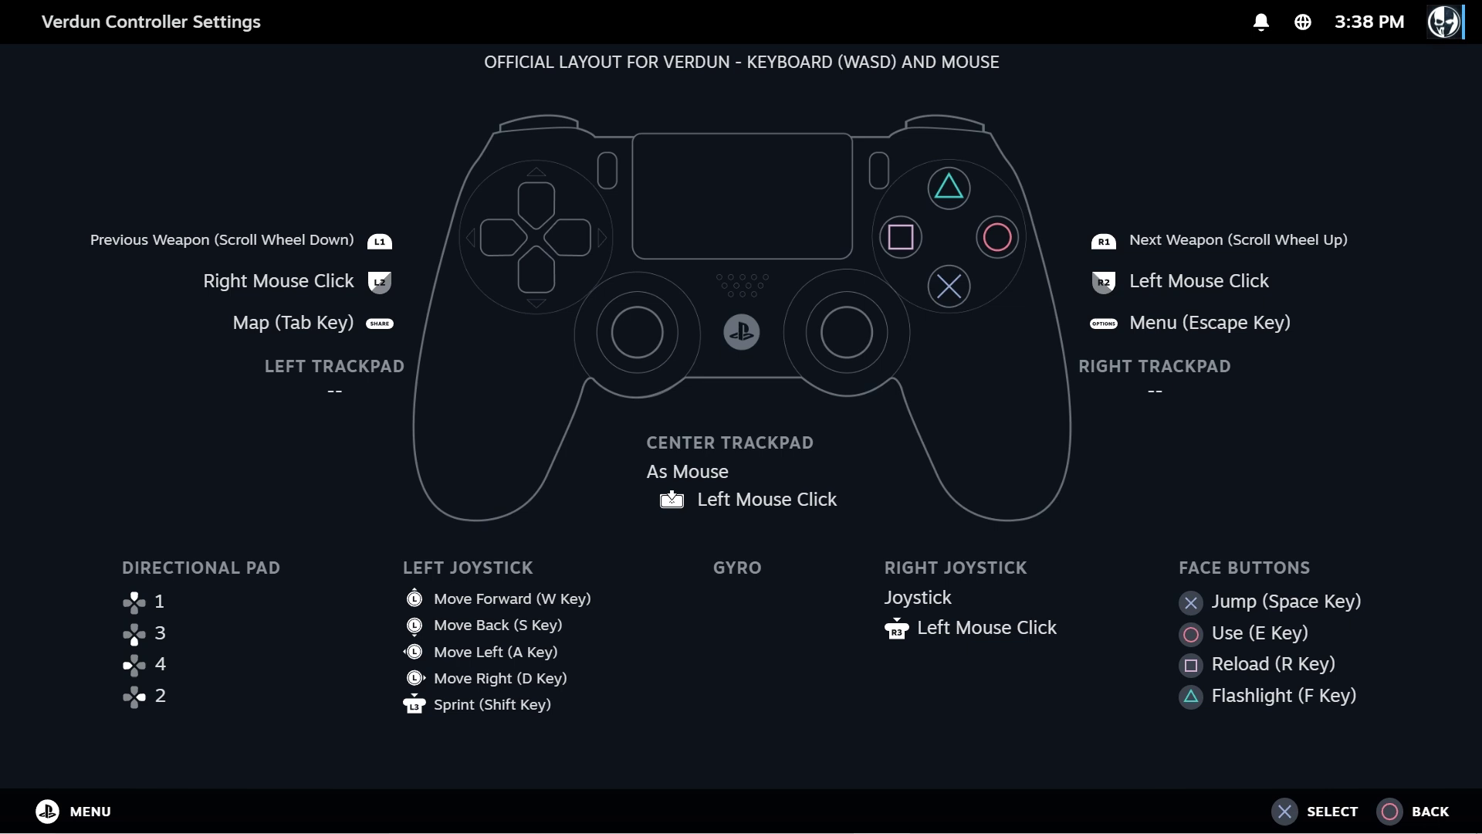
{"action": "key", "text": "Escape"}
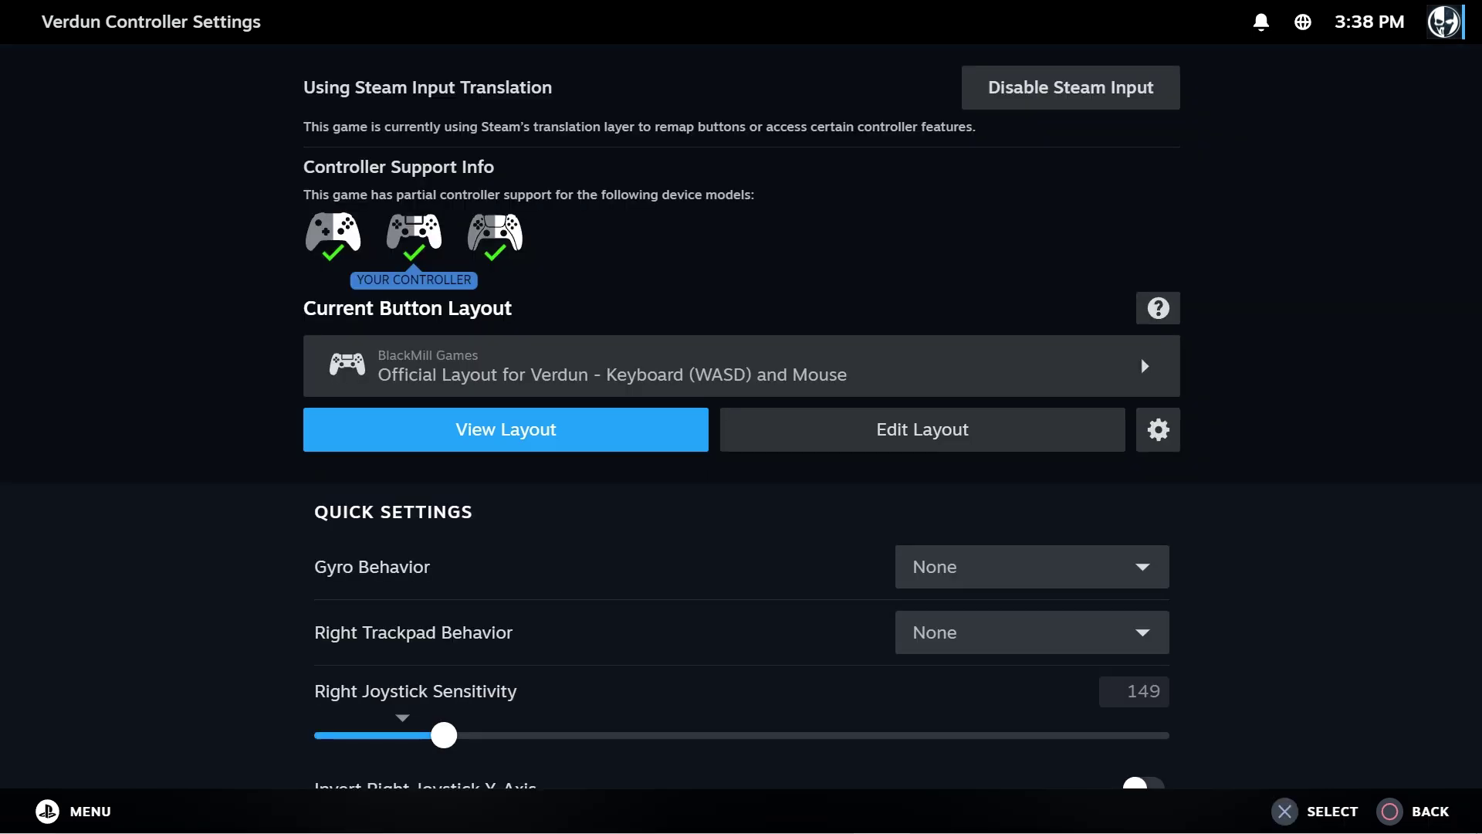
- Browse the loadable layouts and preview Valve's recommended Keyboard (WASD) and Mouse template without applying it
{"action": "key", "text": "Up"}
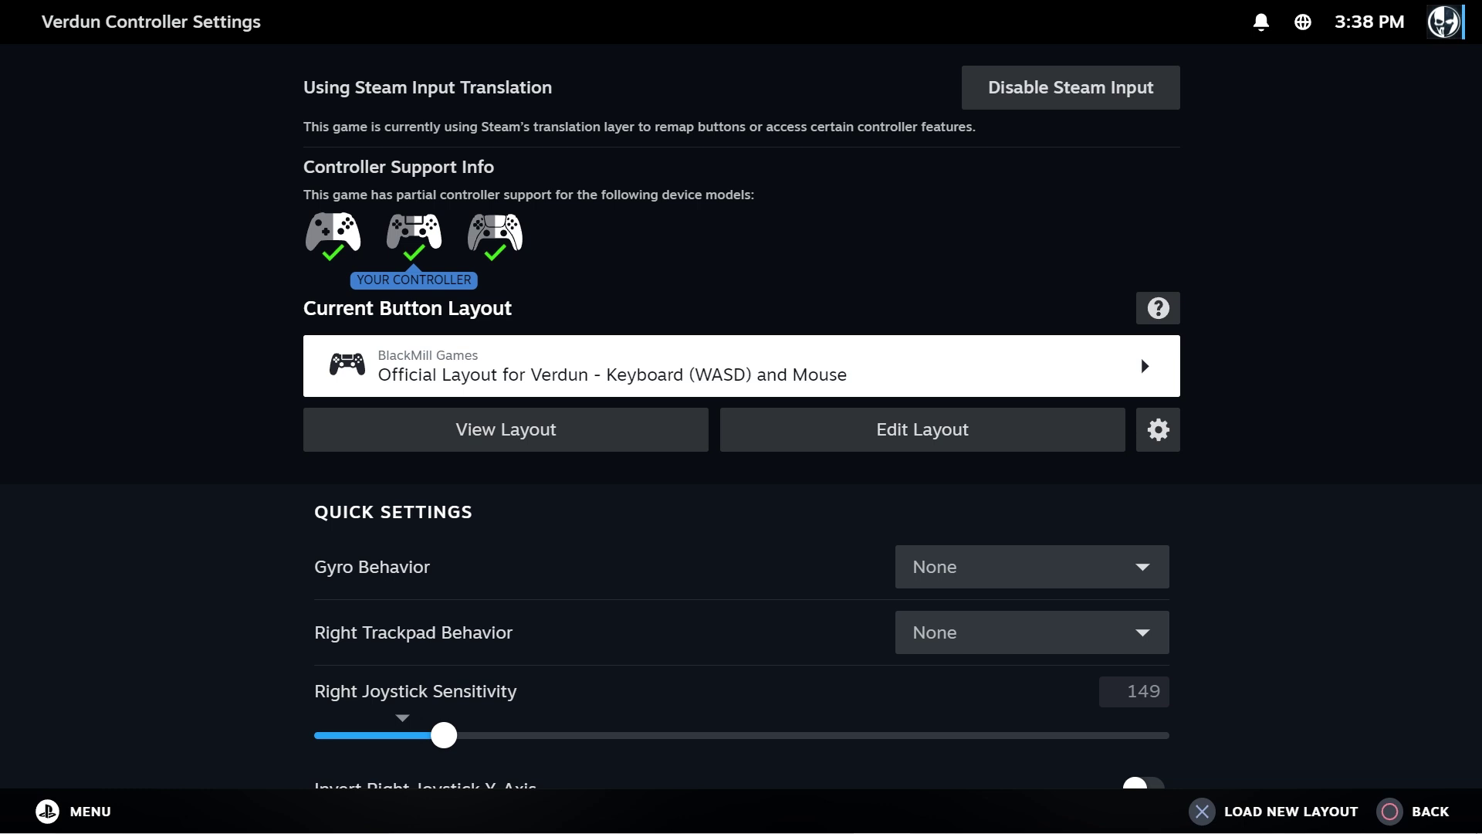
{"action": "key", "text": "Return"}
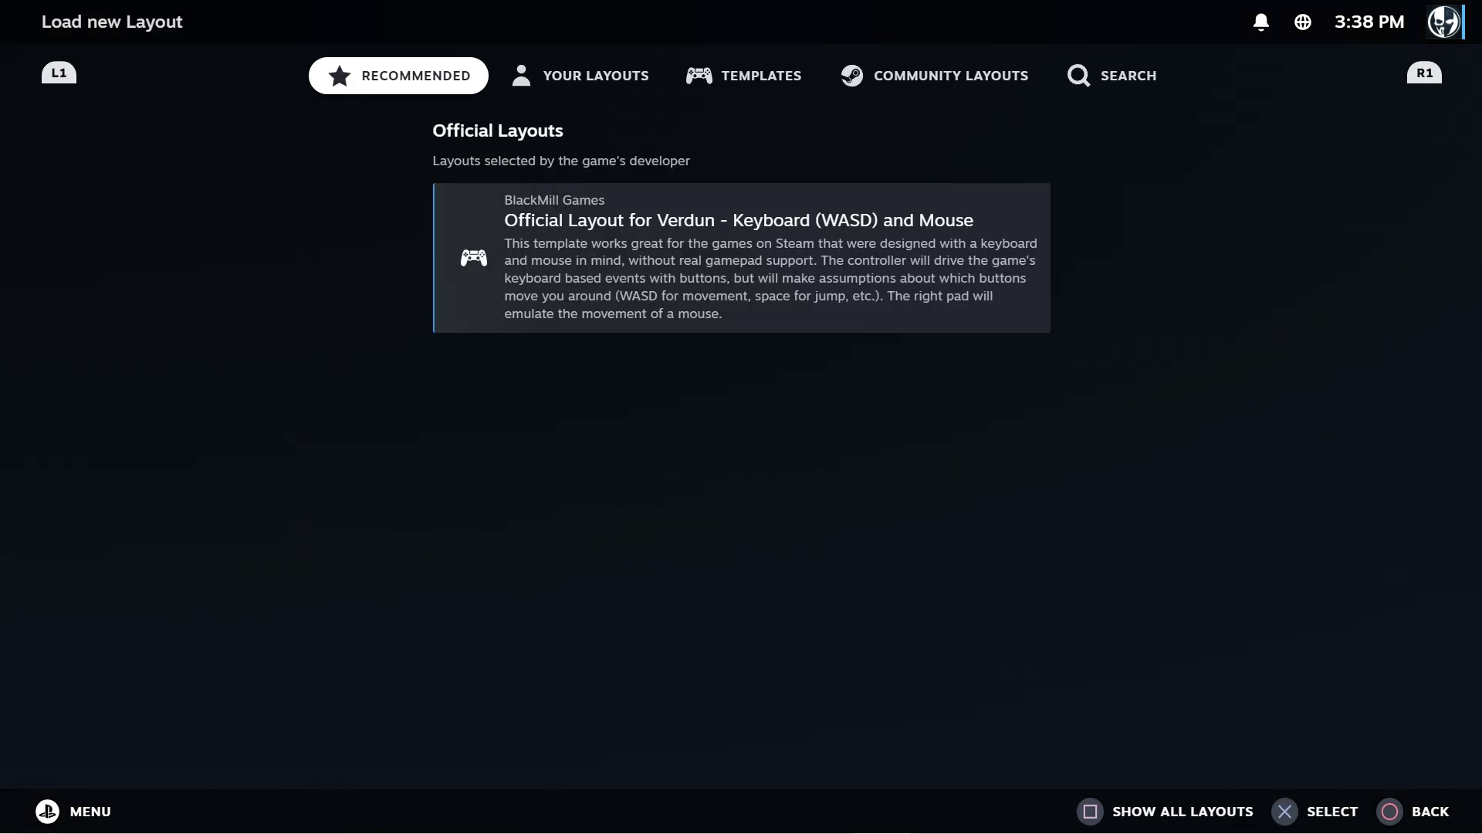
{"action": "key", "text": "Right"}
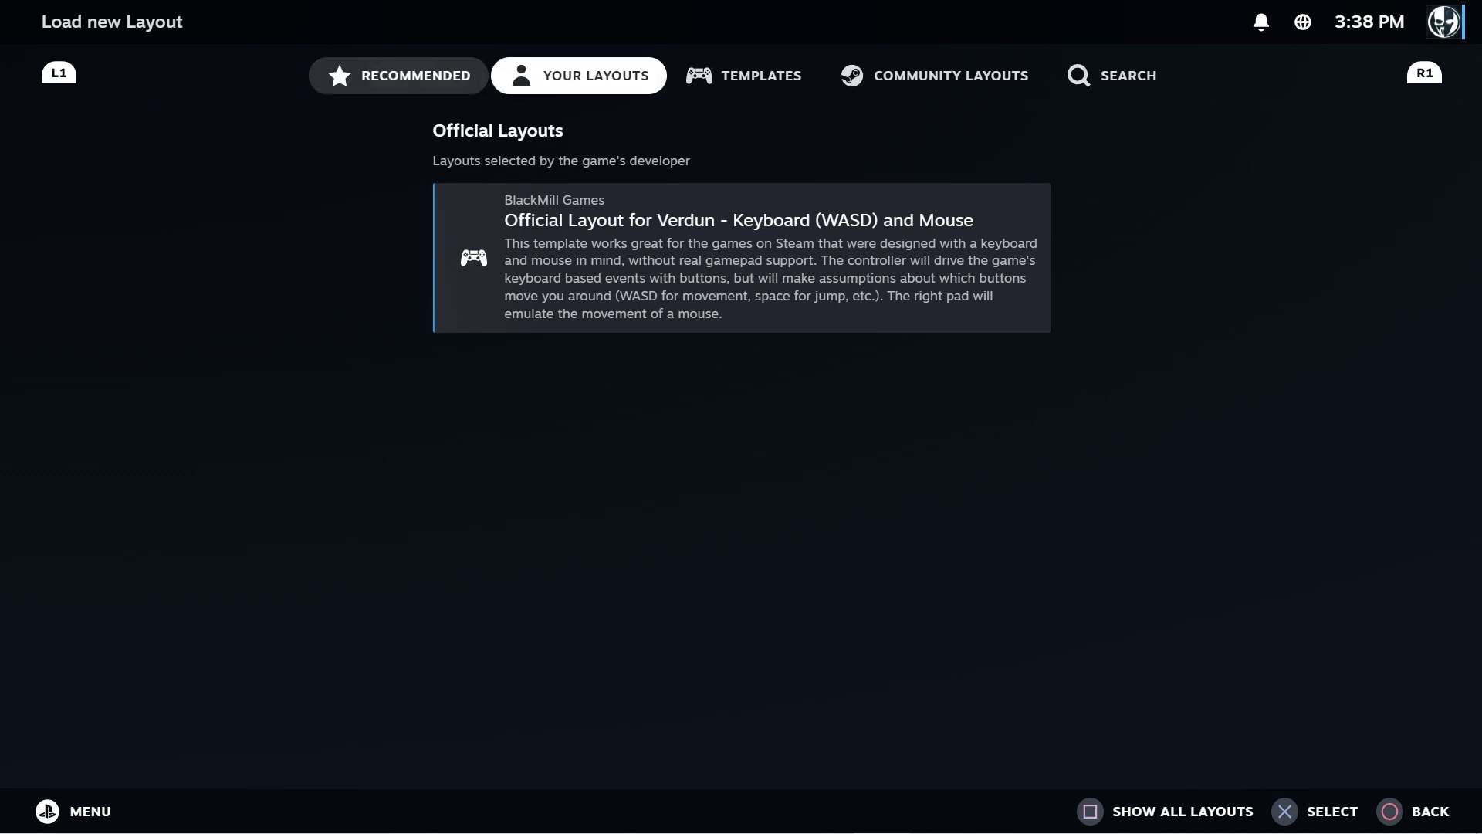
{"action": "key", "text": "Right"}
{"action": "key", "text": "Right"}
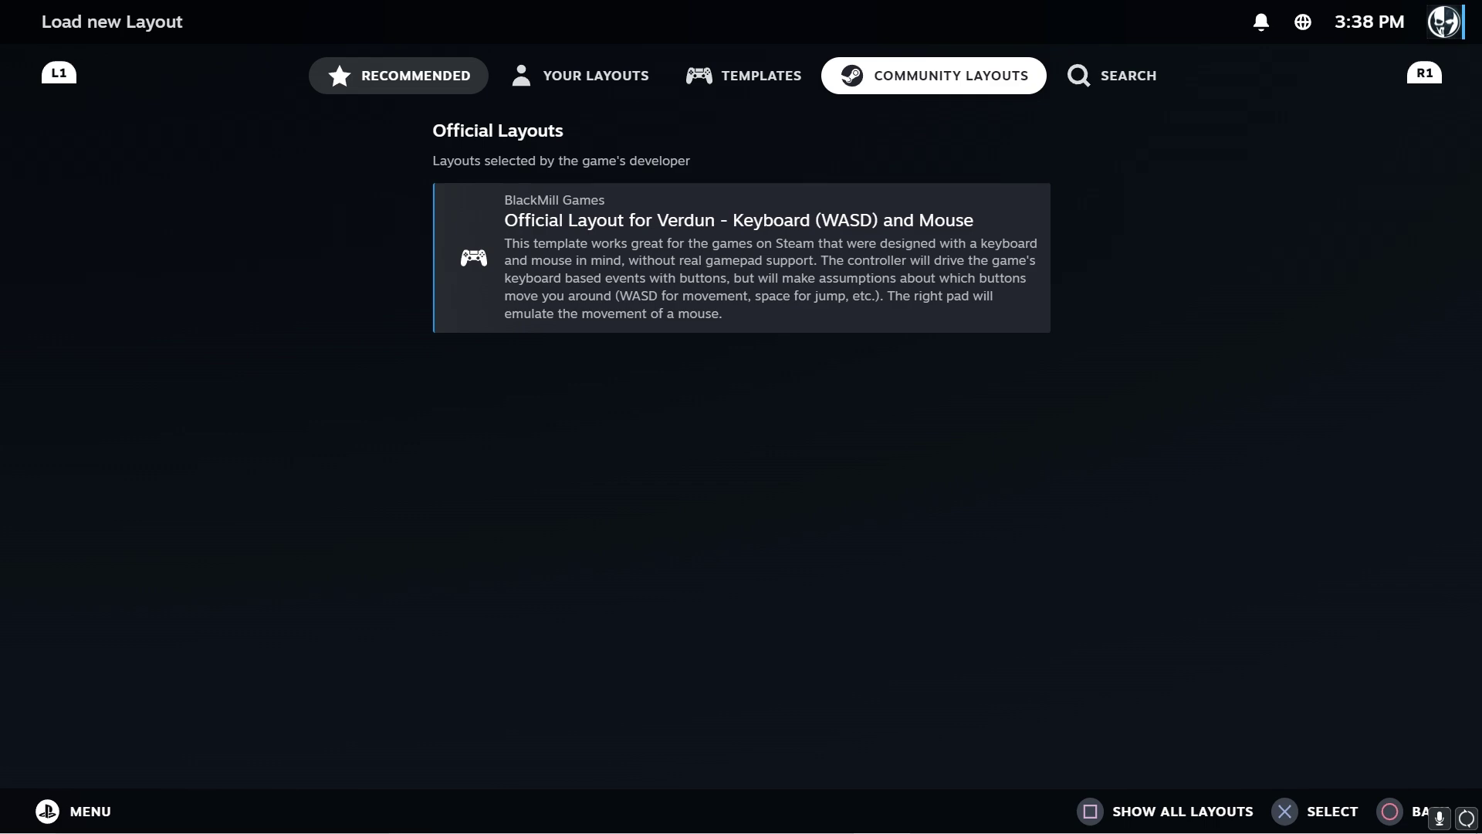
{"action": "key", "text": "Left"}
{"action": "key", "text": "Return"}
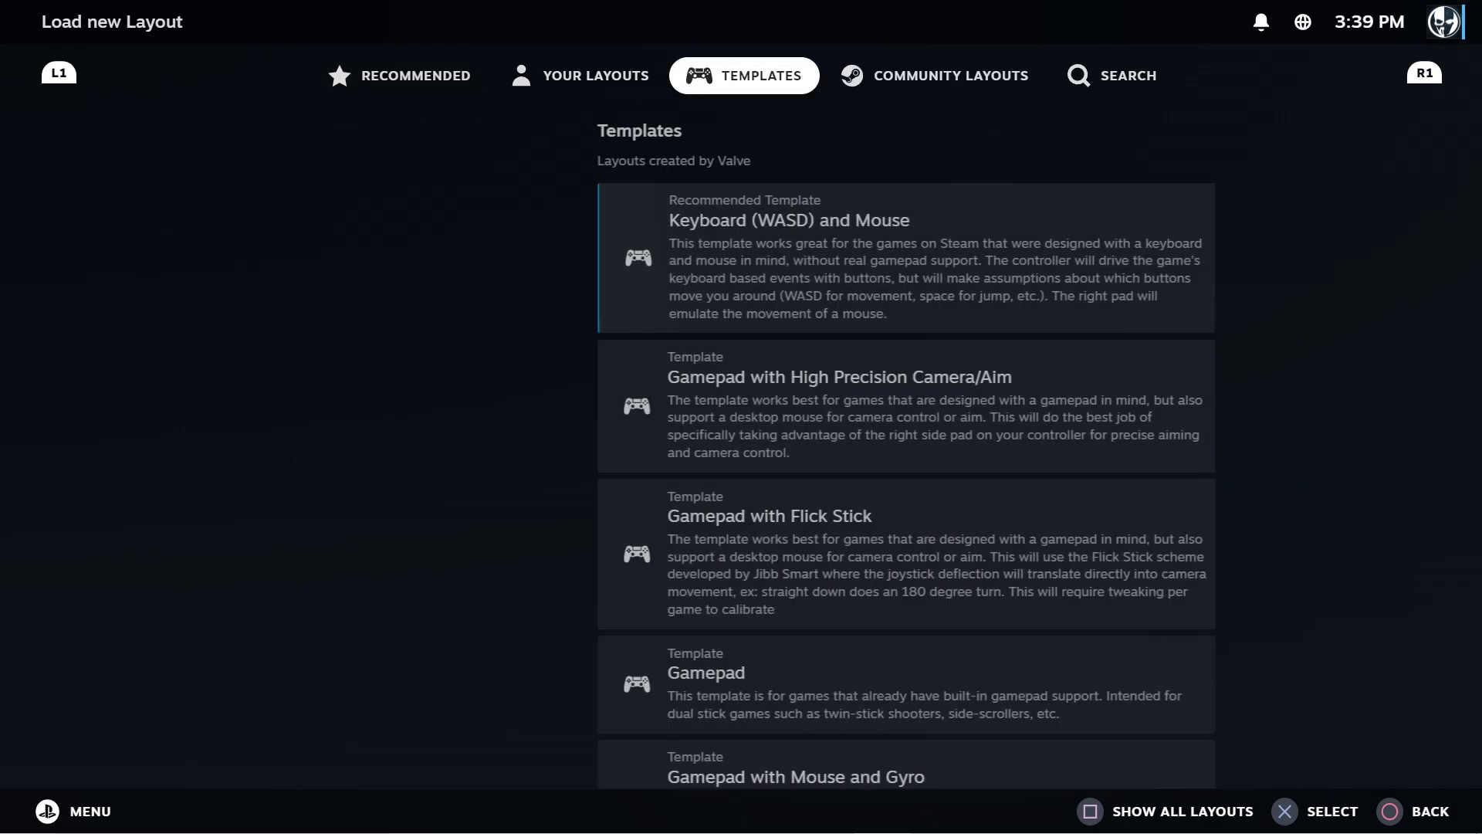
{"action": "key", "text": "Down"}
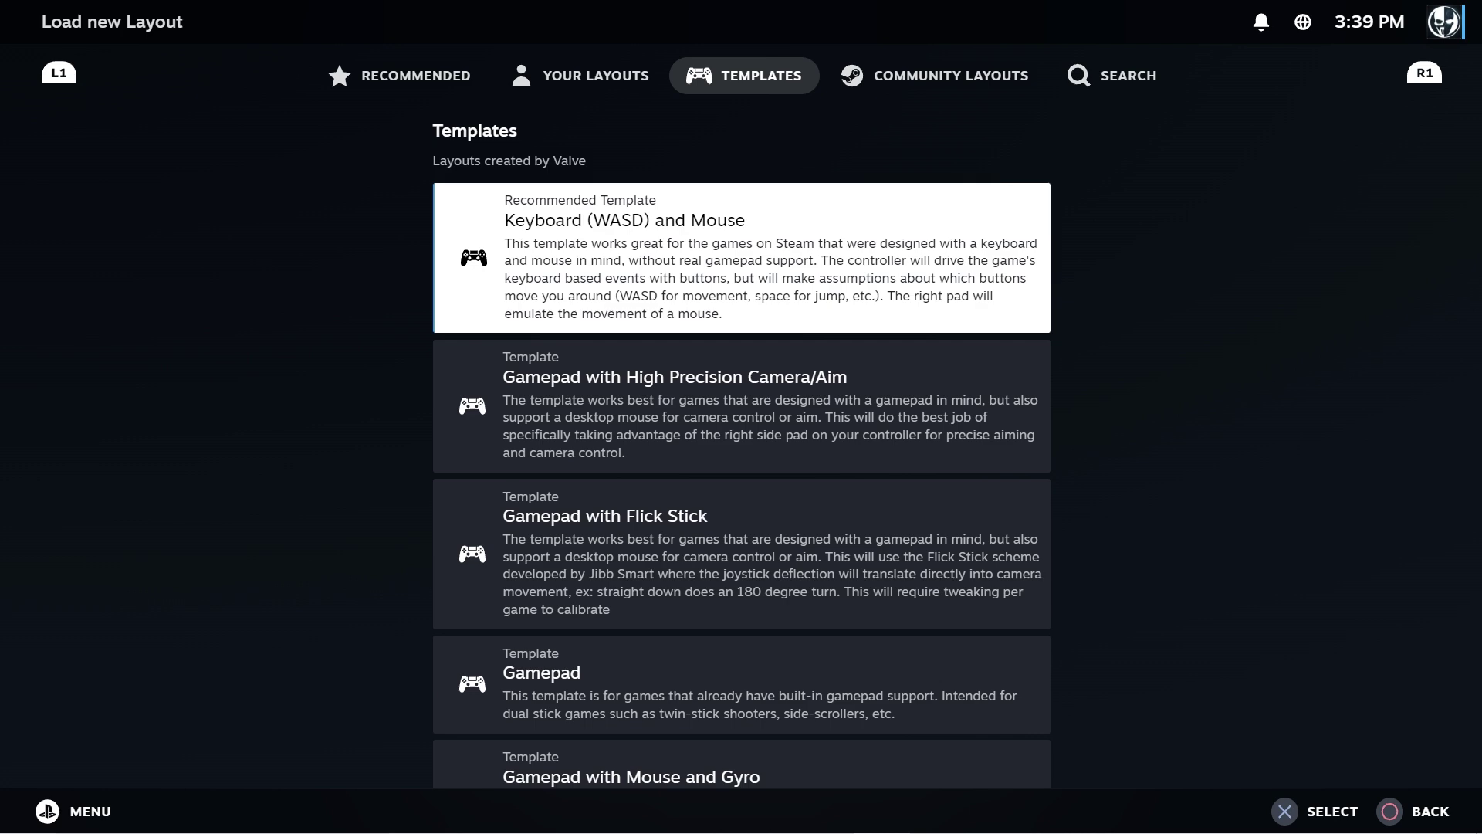
{"action": "key", "text": "Return"}
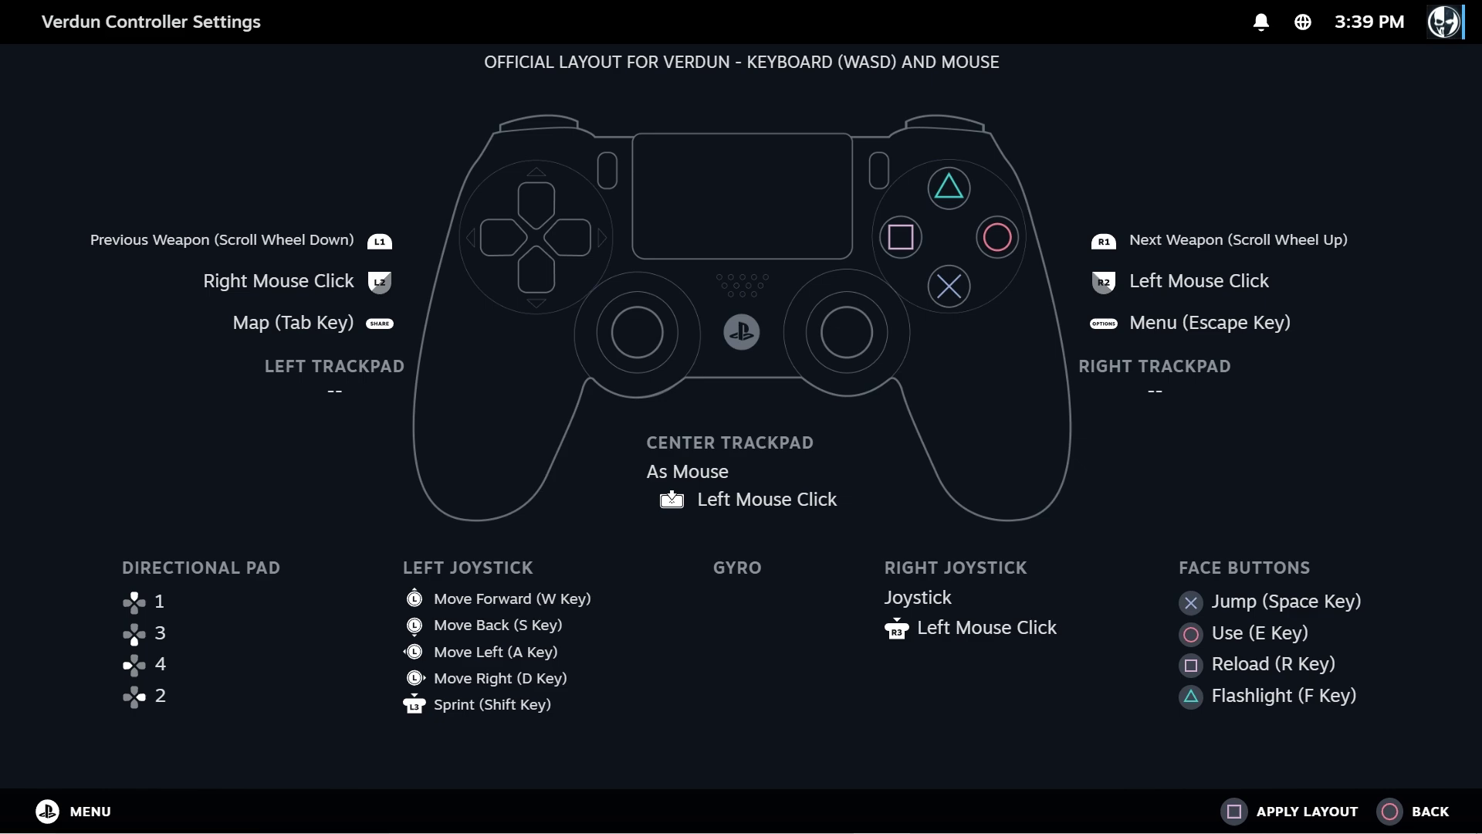
{"action": "key", "text": "Escape"}
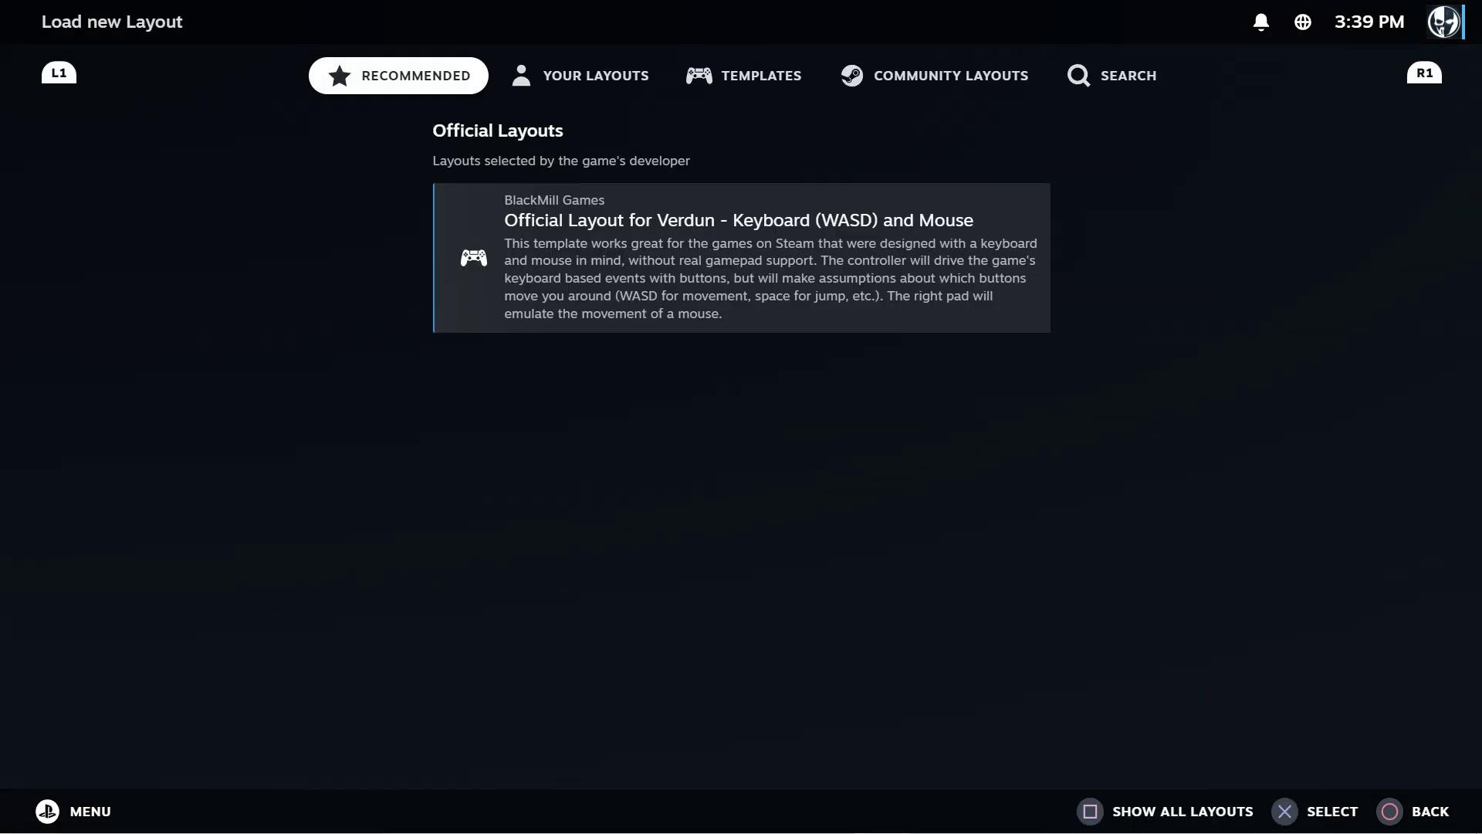
- Look through the remaining Valve templates and preview the Gamepad template's button assignments without applying it
{"action": "key", "text": "Right"}
{"action": "key", "text": "Right"}
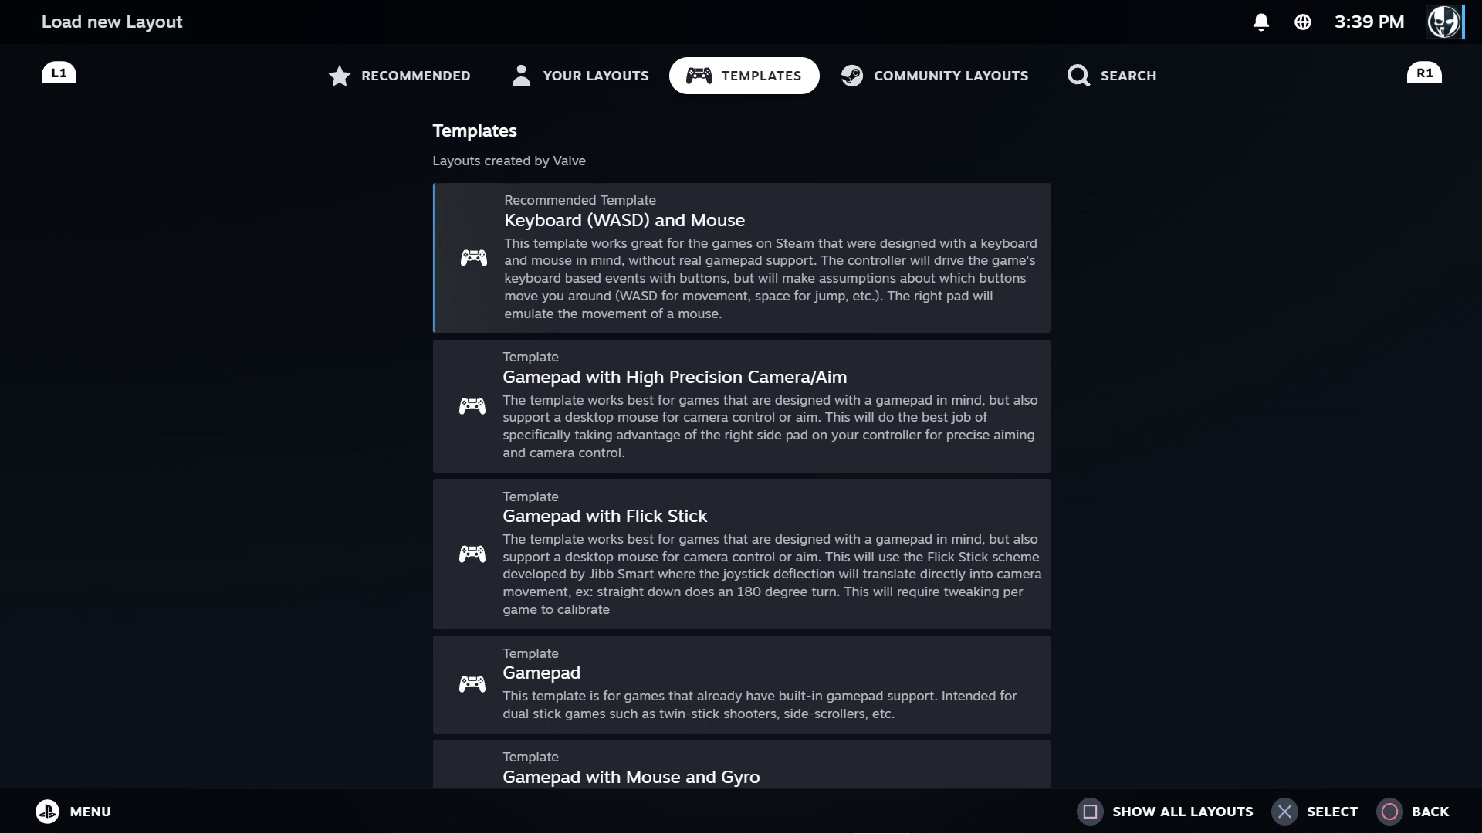
{"action": "key", "text": "Down"}
{"action": "key", "text": "Down"}
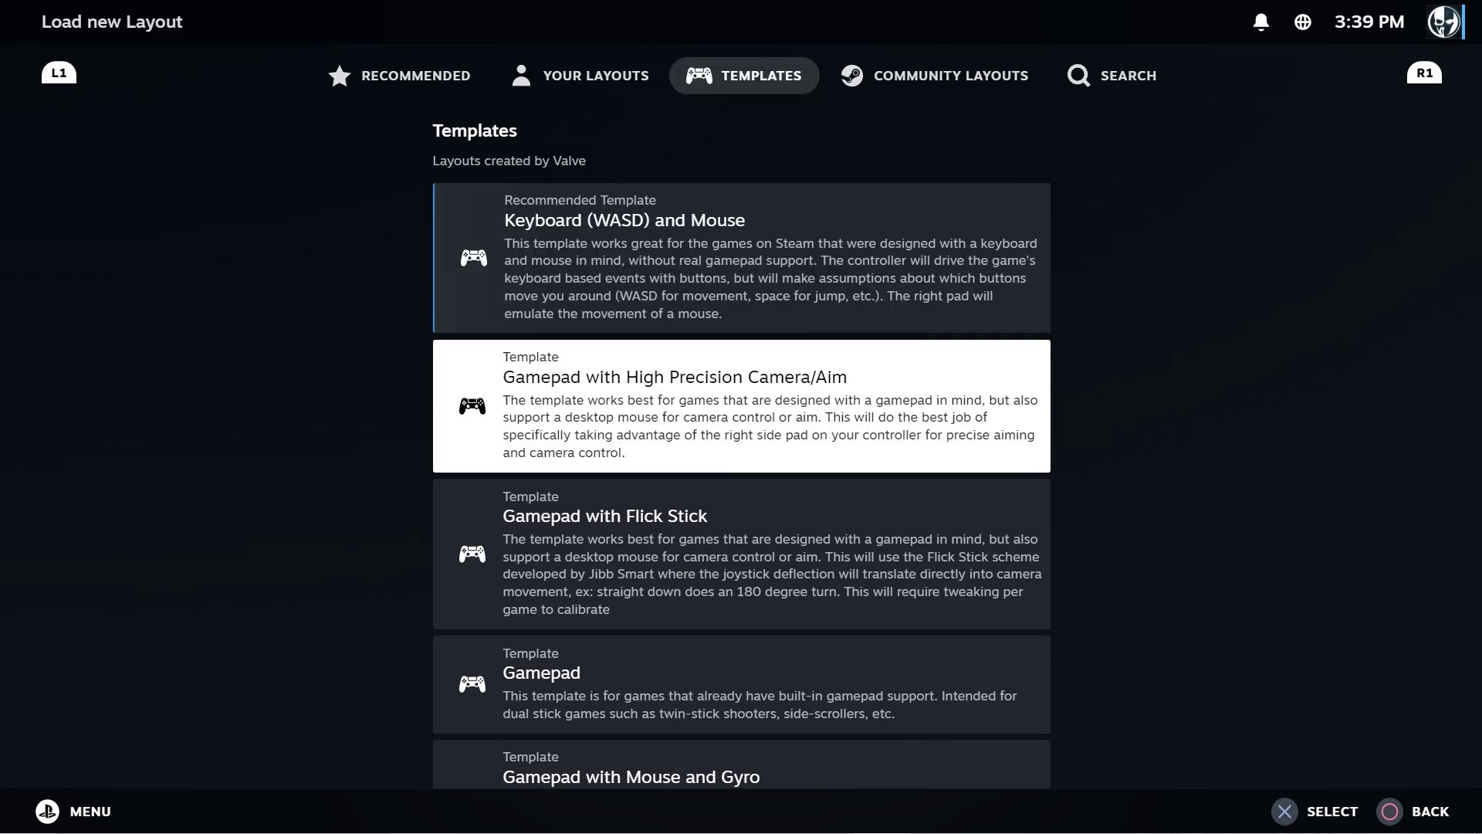
{"action": "key", "text": "Down"}
{"action": "key", "text": "Down"}
{"action": "key", "text": "Down"}
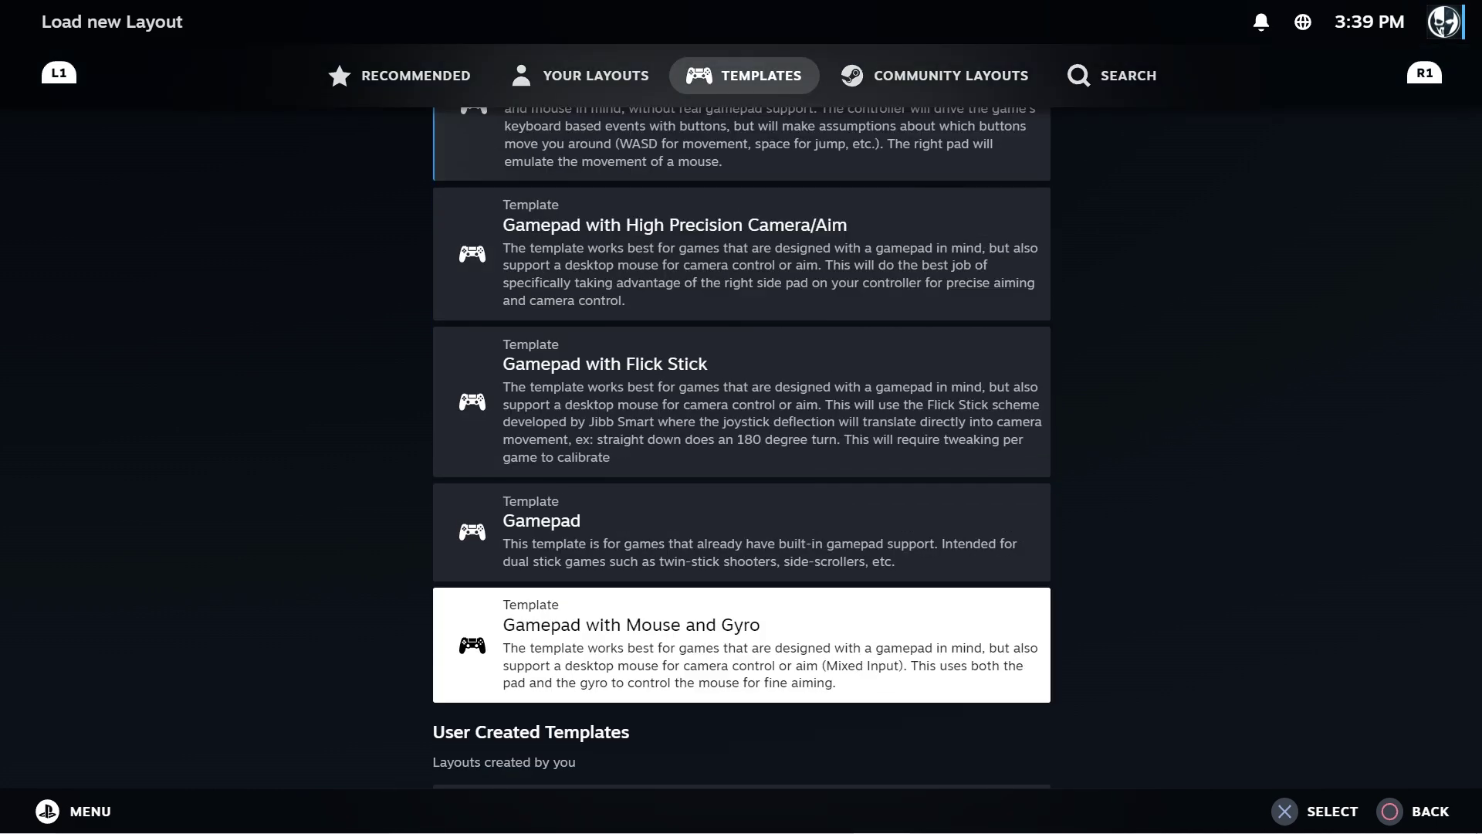
{"action": "key", "text": "Up"}
{"action": "key", "text": "Down"}
{"action": "key", "text": "Up"}
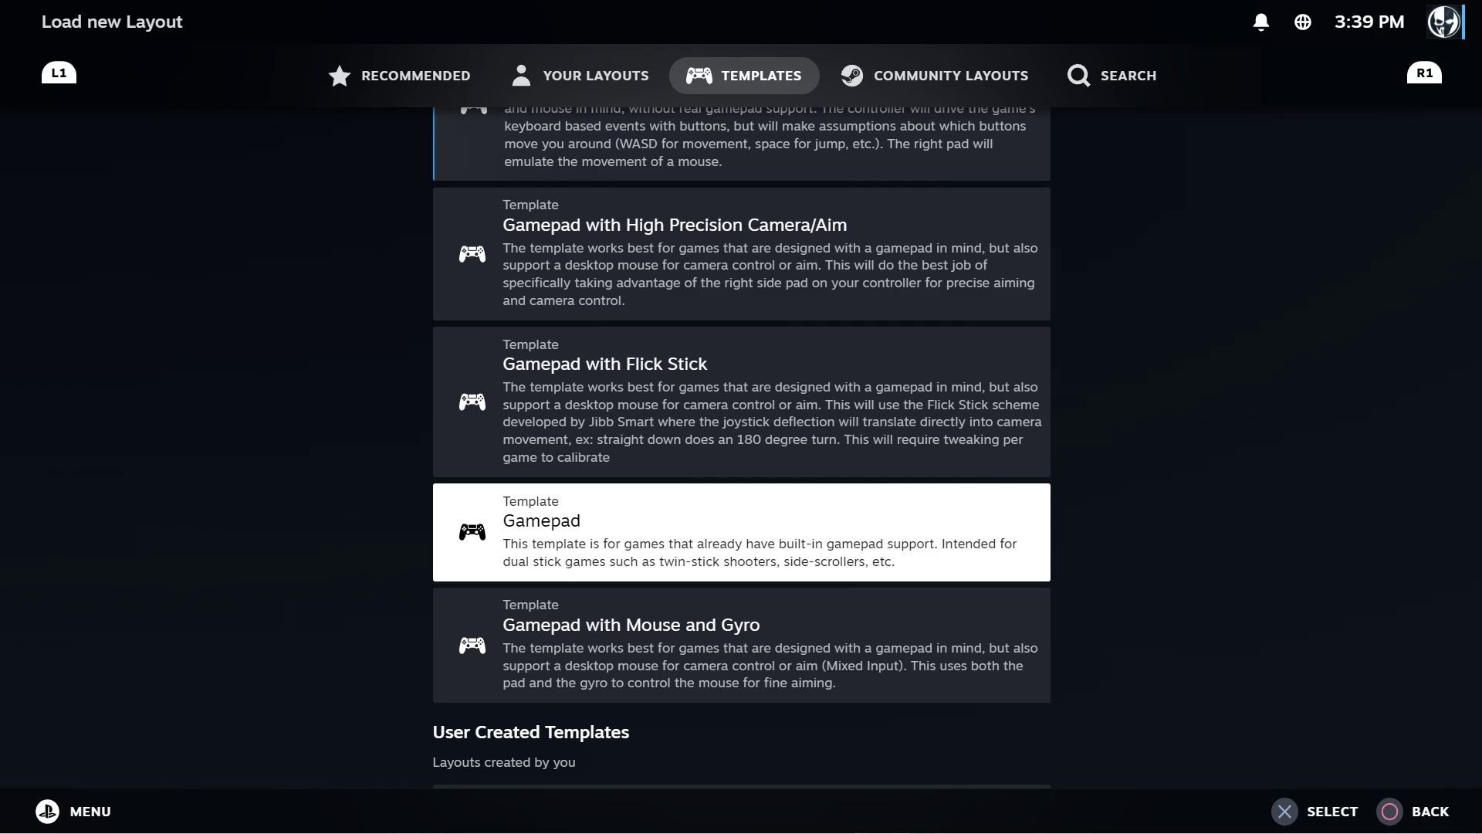
{"action": "key", "text": "Return"}
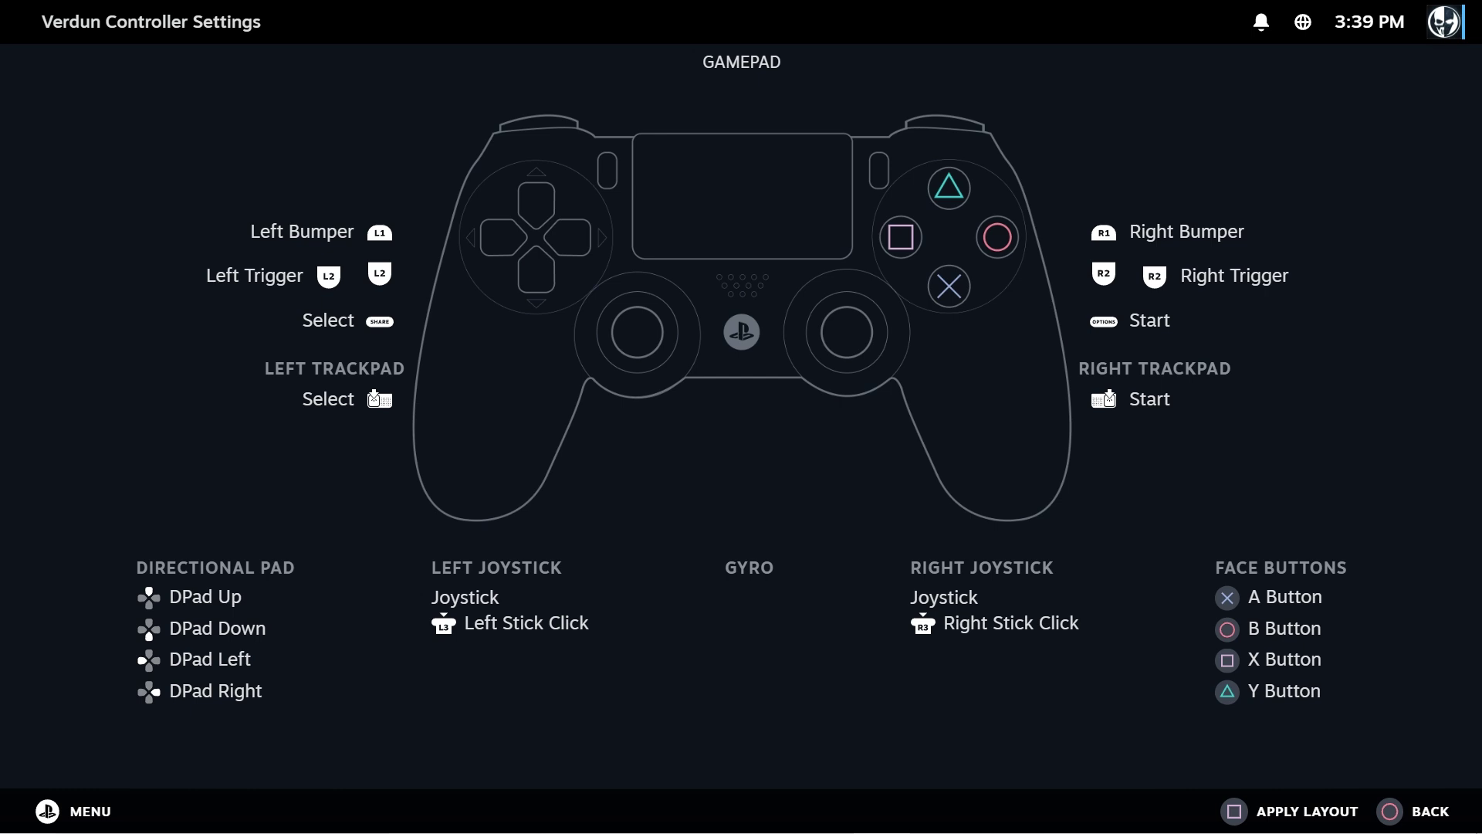
{"action": "key", "text": "Escape"}
- Preview the community layout J's Verdun 2021 and apply it as the game's button layout
{"action": "key", "text": "Right"}
{"action": "key", "text": "Right"}
{"action": "key", "text": "Right"}
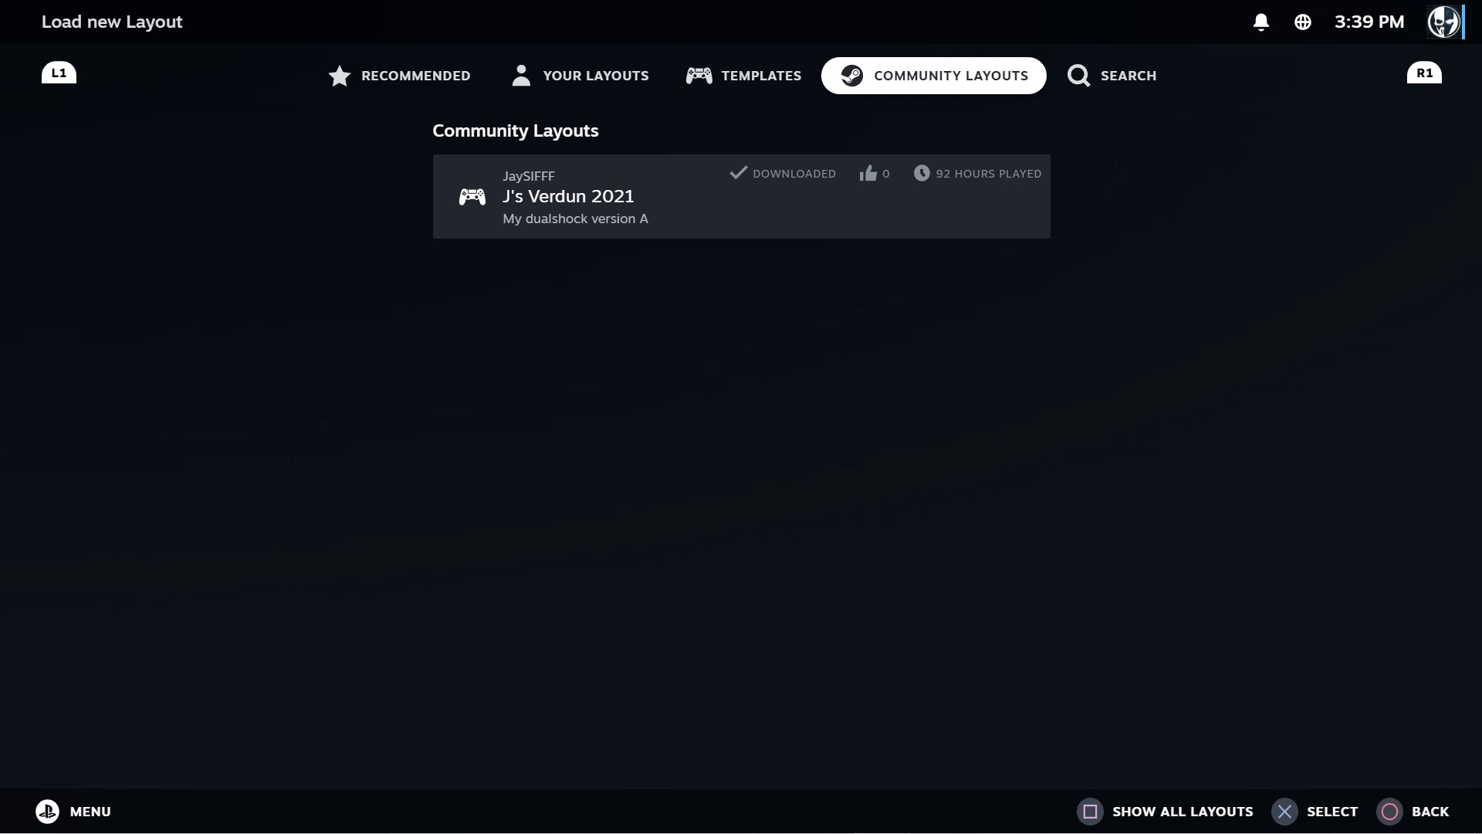
{"action": "left_click", "coordinate": [740, 196]}
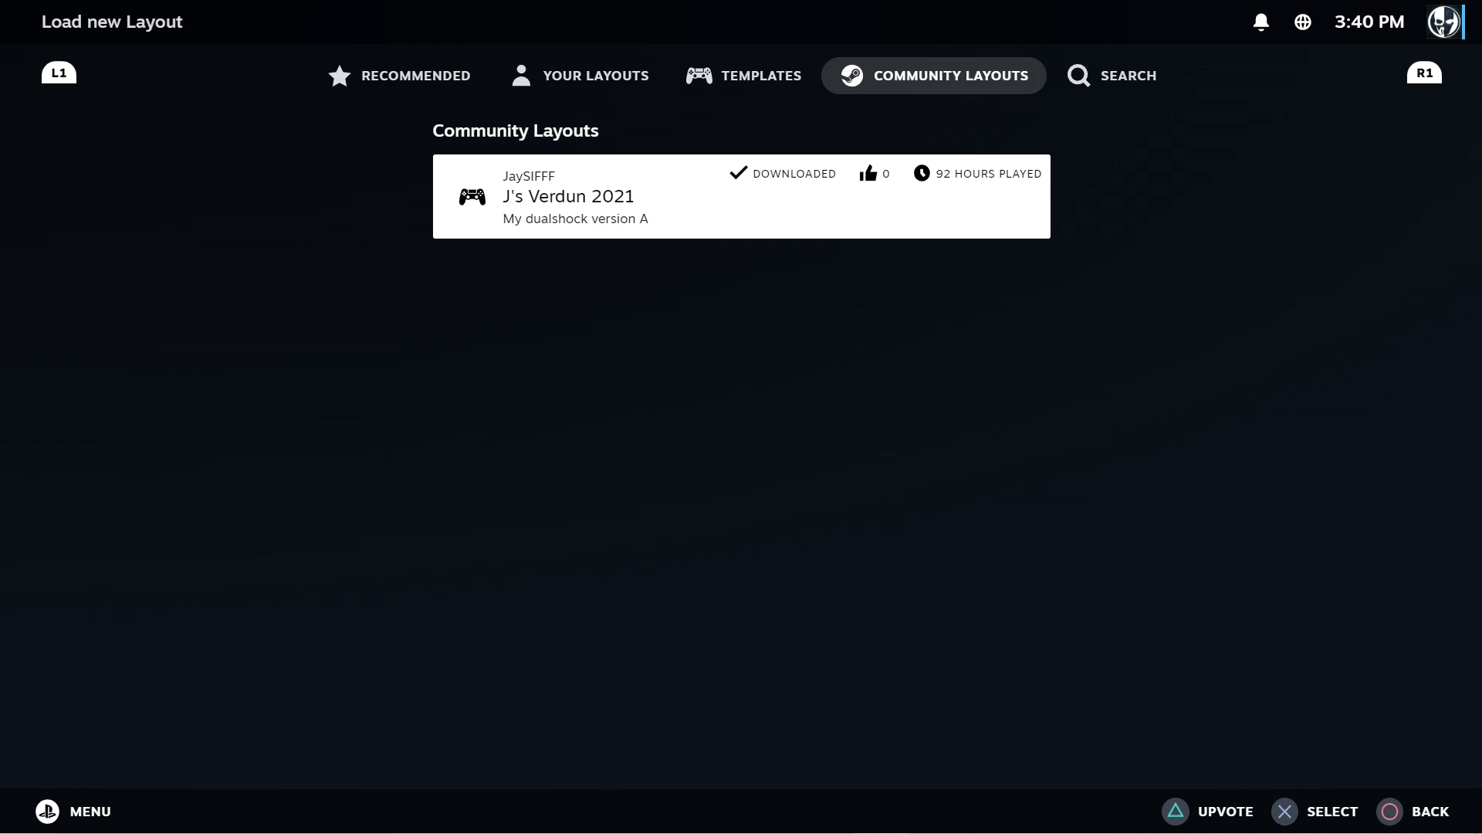
{"action": "key", "text": "Return"}
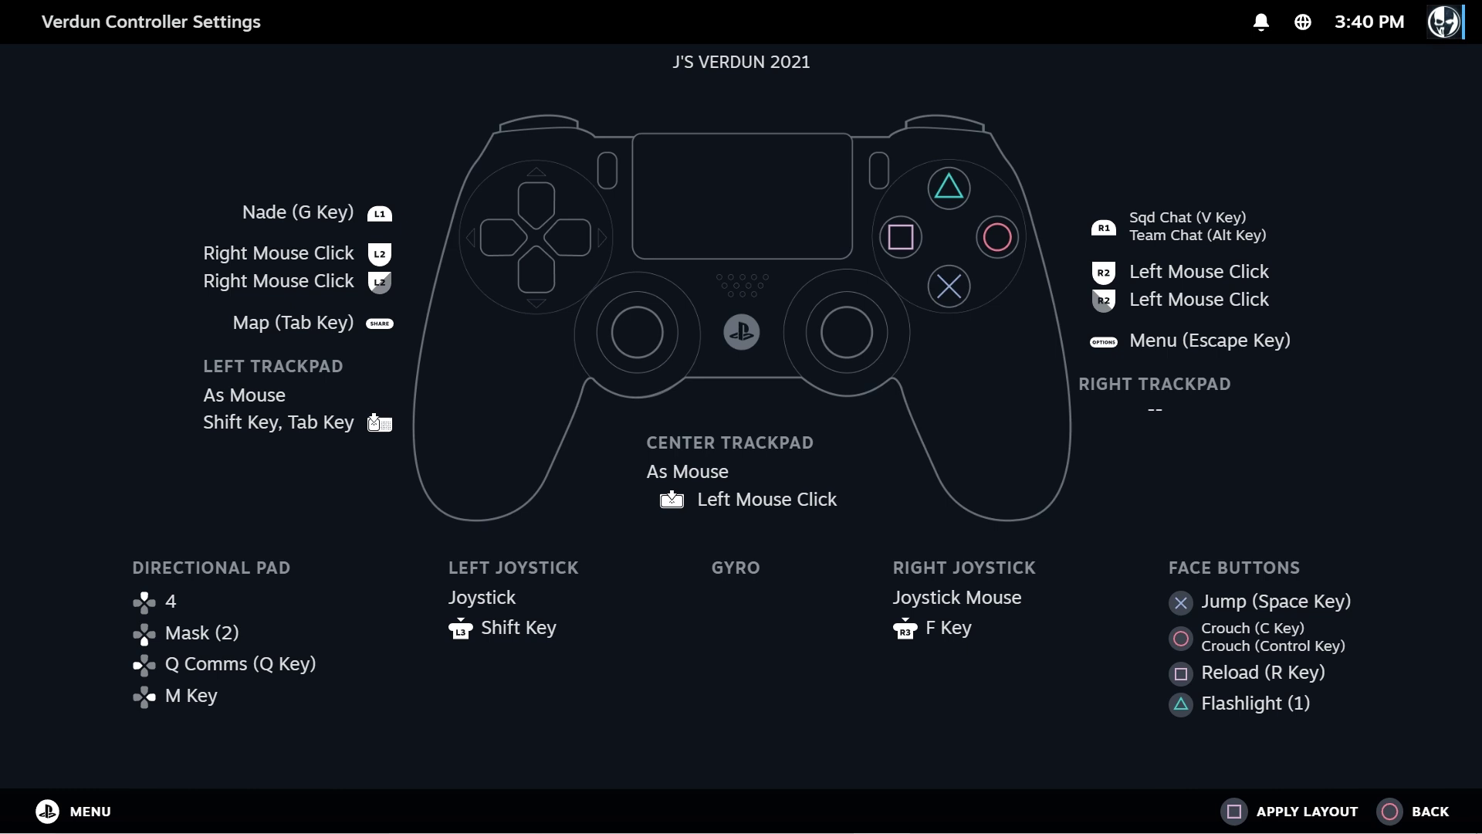
{"action": "key", "text": "Escape"}
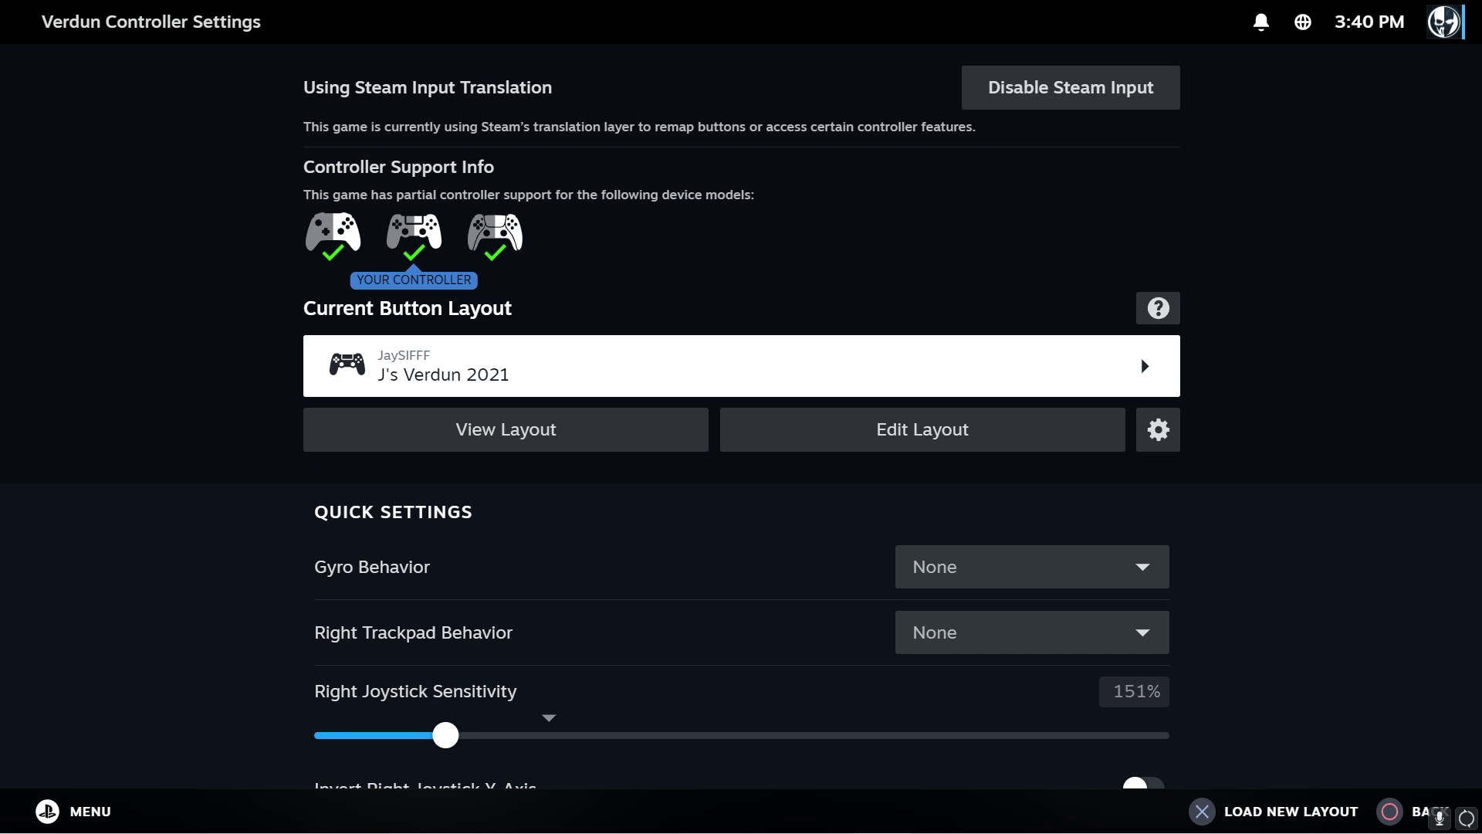
- Review the J's Verdun 2021 assignments and open the layout's button bindings for editing
{"action": "key", "text": "Down"}
{"action": "key", "text": "Return"}
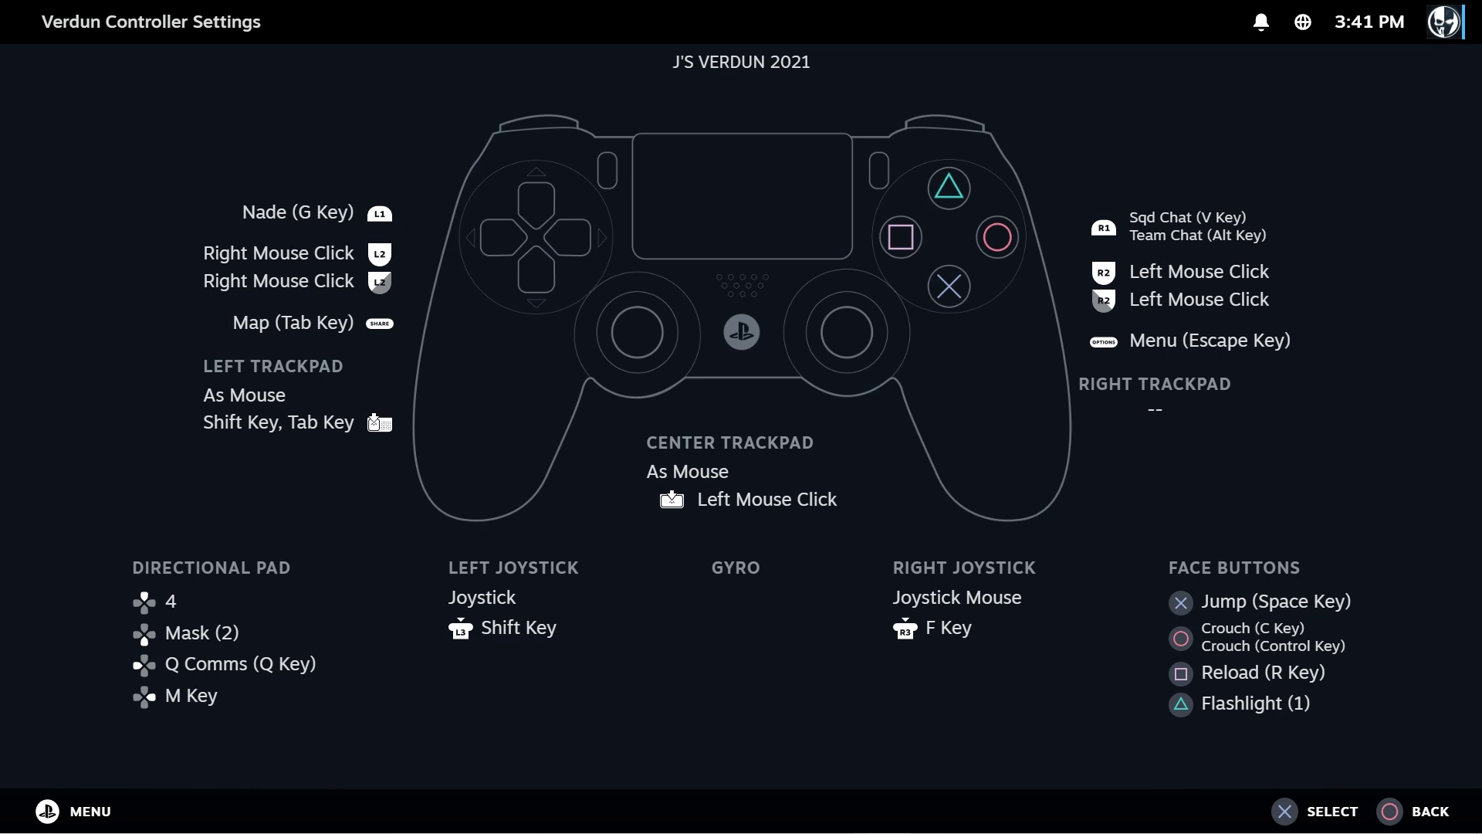
{"action": "key", "text": "Return"}
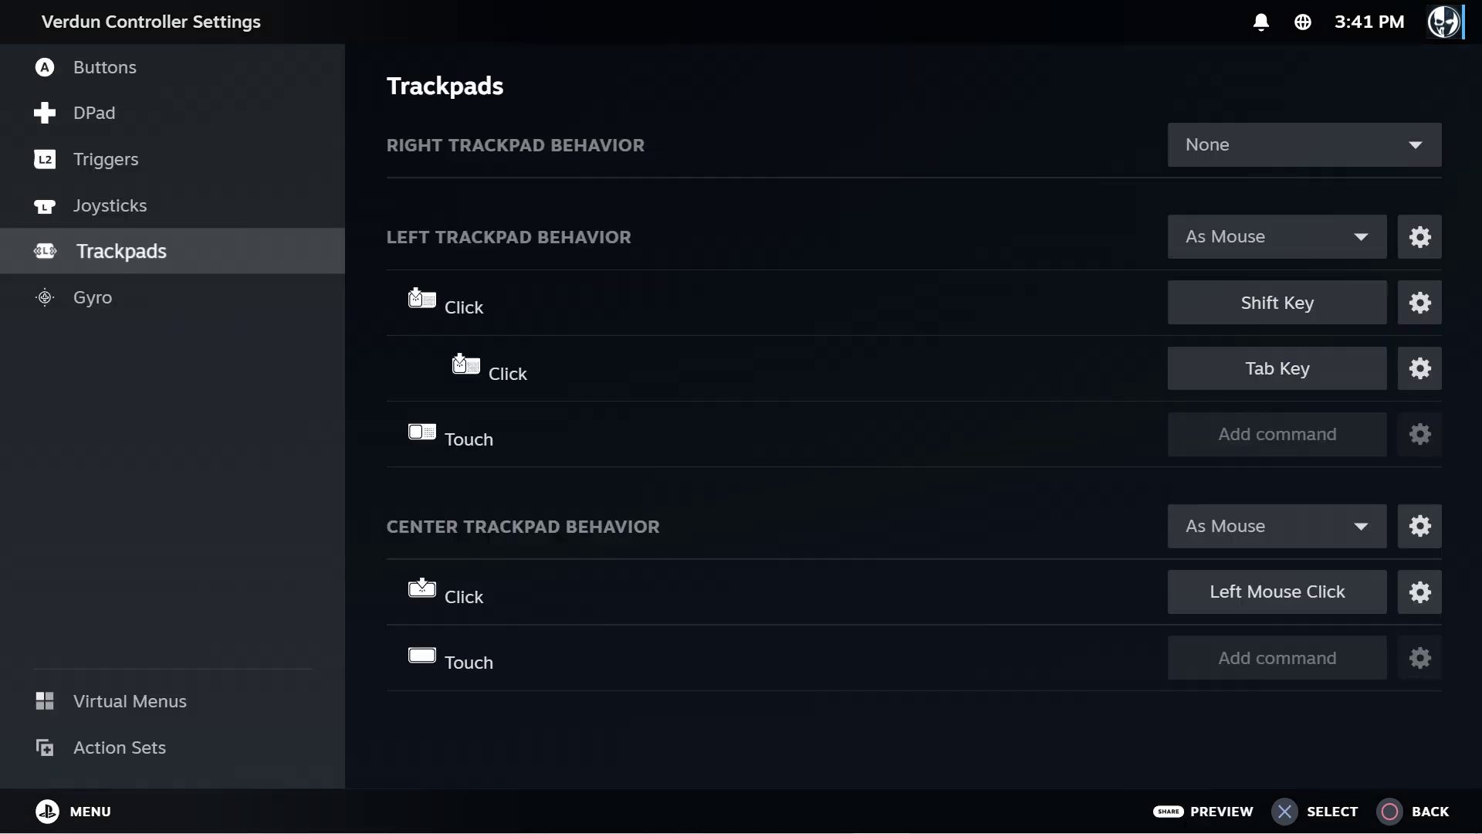
{"action": "left_click", "coordinate": [111, 67]}
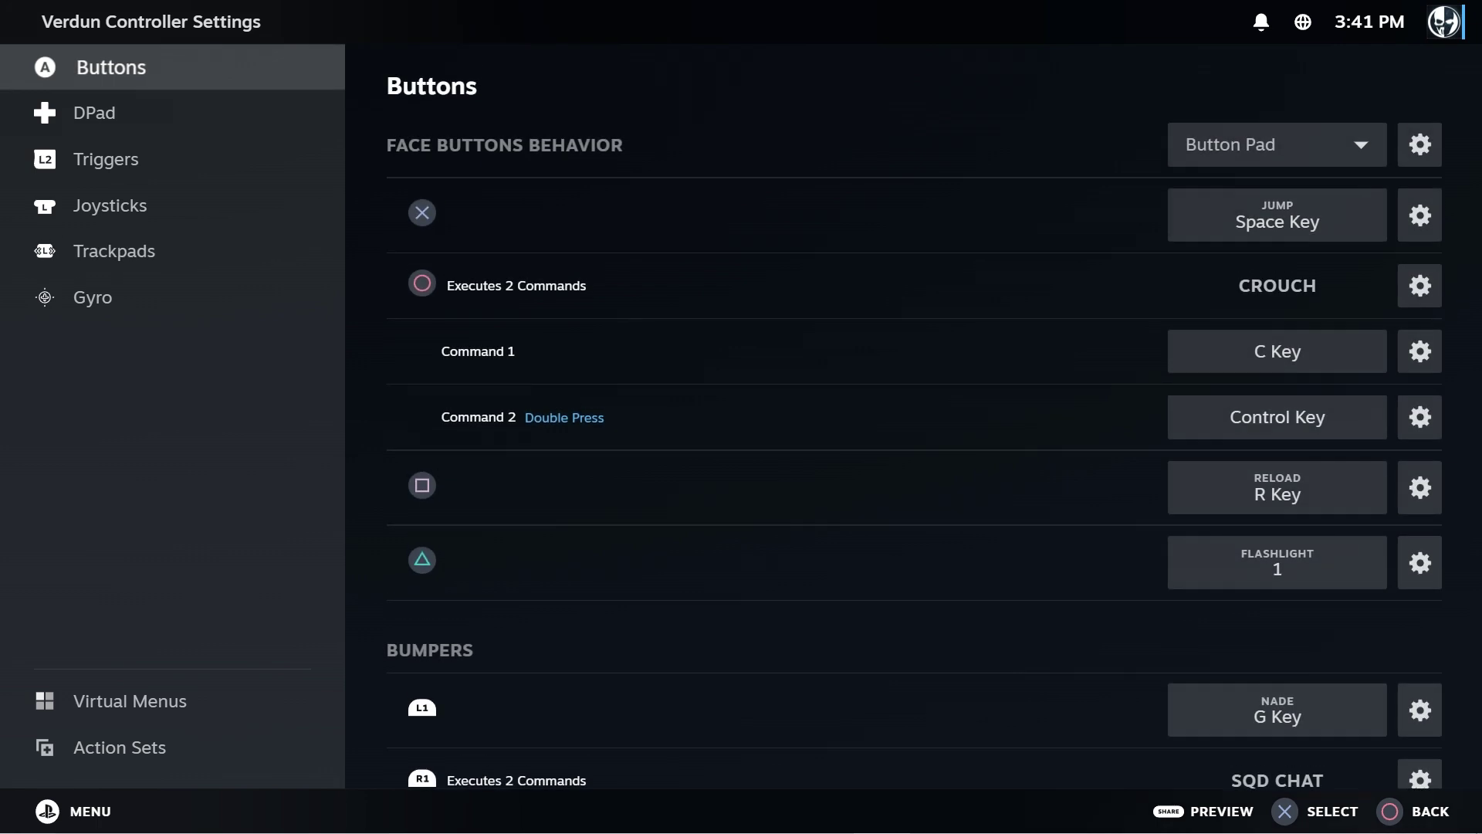
- Remove the double-press Control Key binding from Command 2 of the Circle face button
{"action": "key", "text": "Right"}
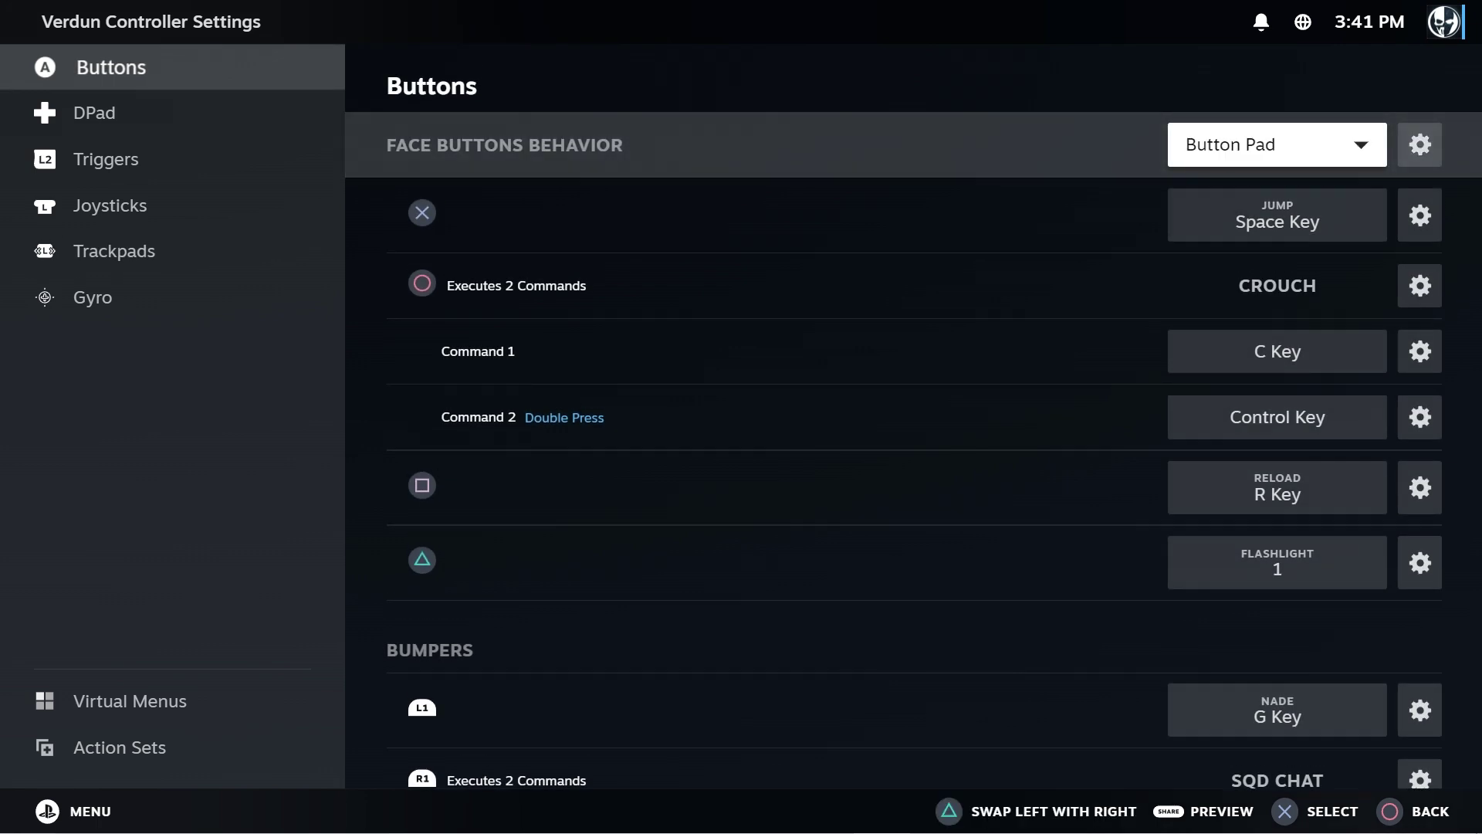
{"action": "key", "text": "Down"}
{"action": "key", "text": "Down"}
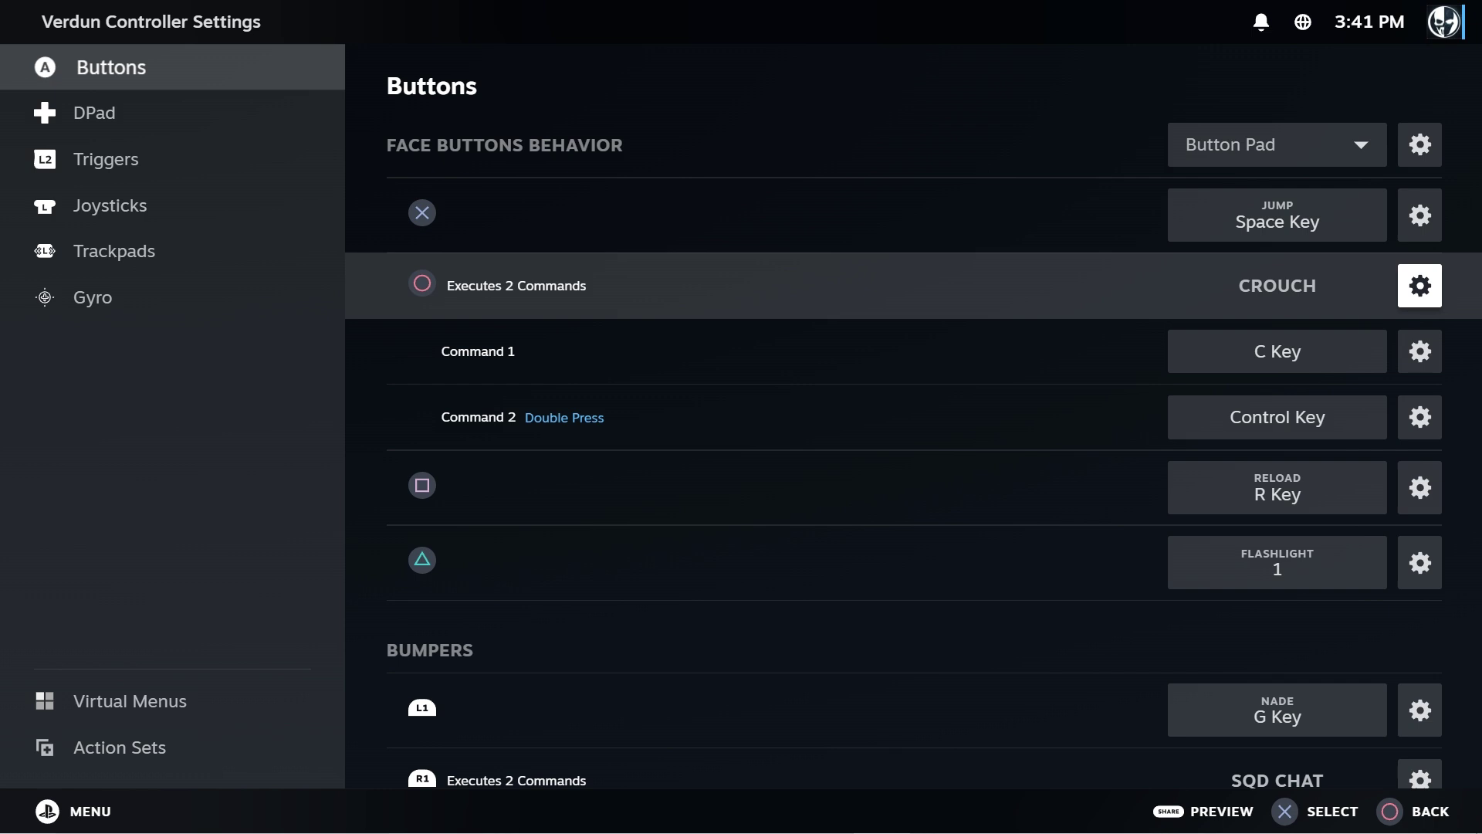
{"action": "key", "text": "Down"}
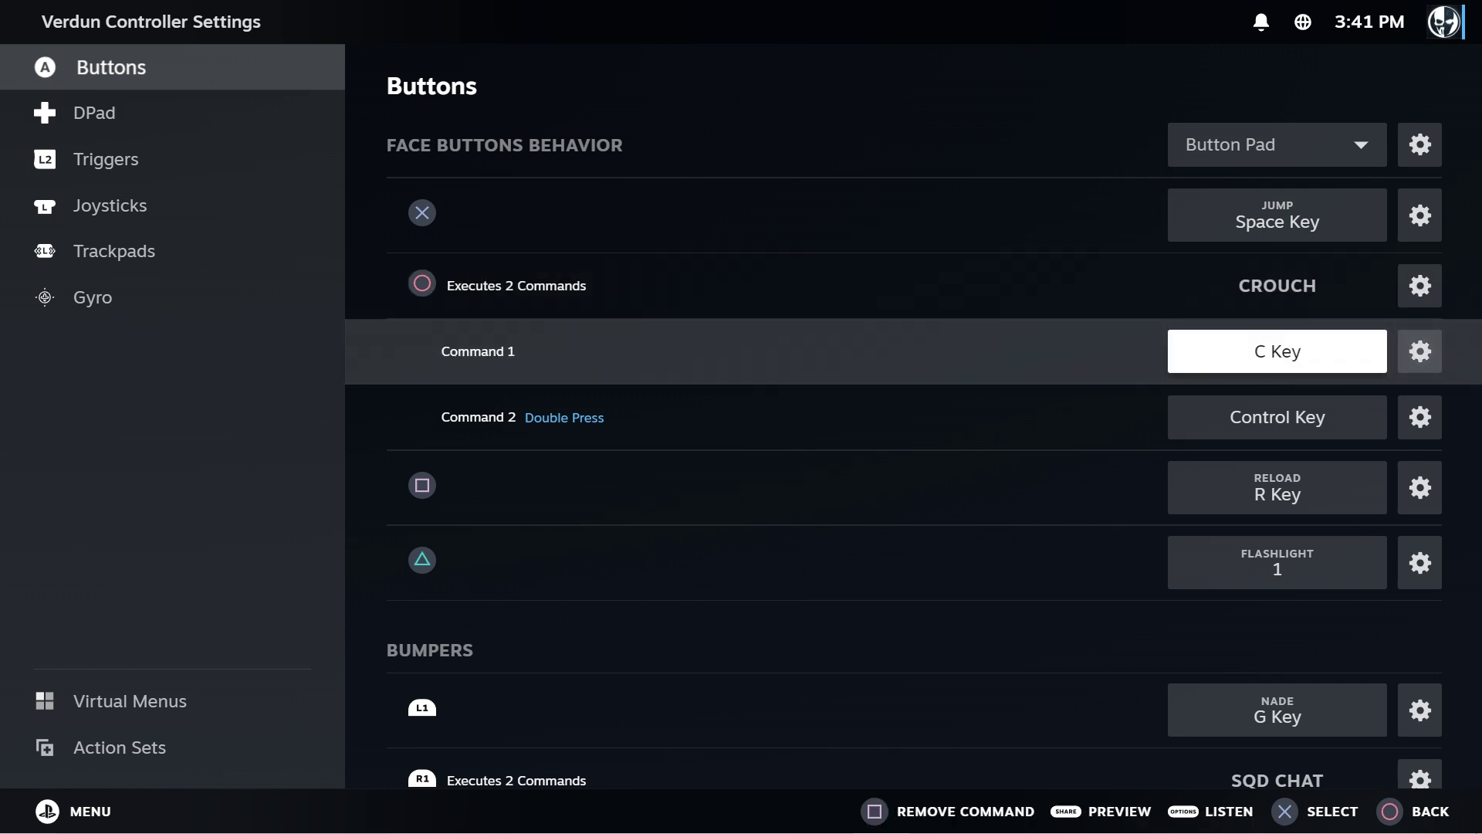
{"action": "key", "text": "Down"}
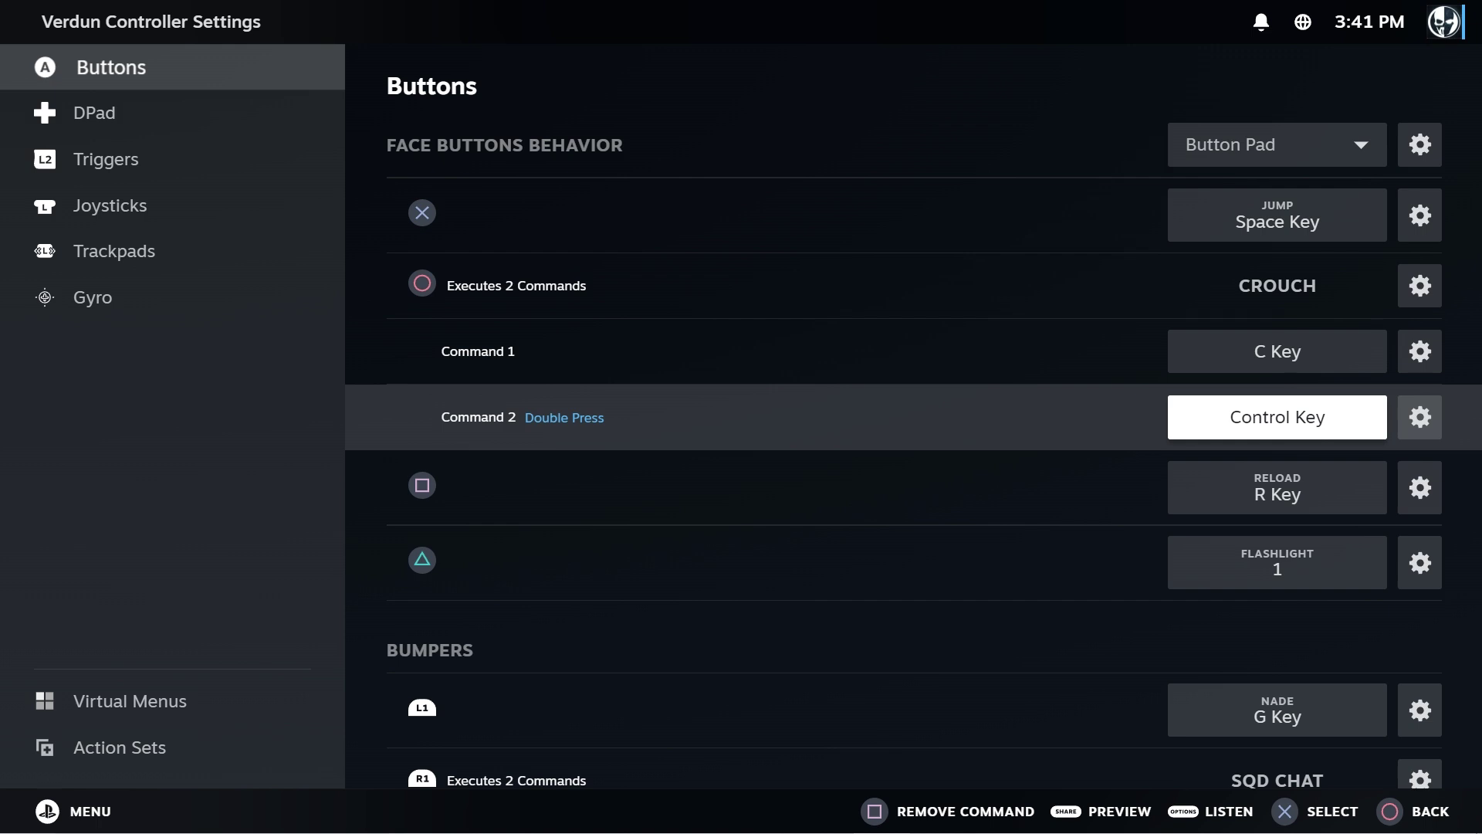
{"action": "key", "text": "Delete"}
- Assign the keyboard's Z Key to the empty Command 2 of the Circle face button
{"action": "left_click", "coordinate": [1276, 351]}
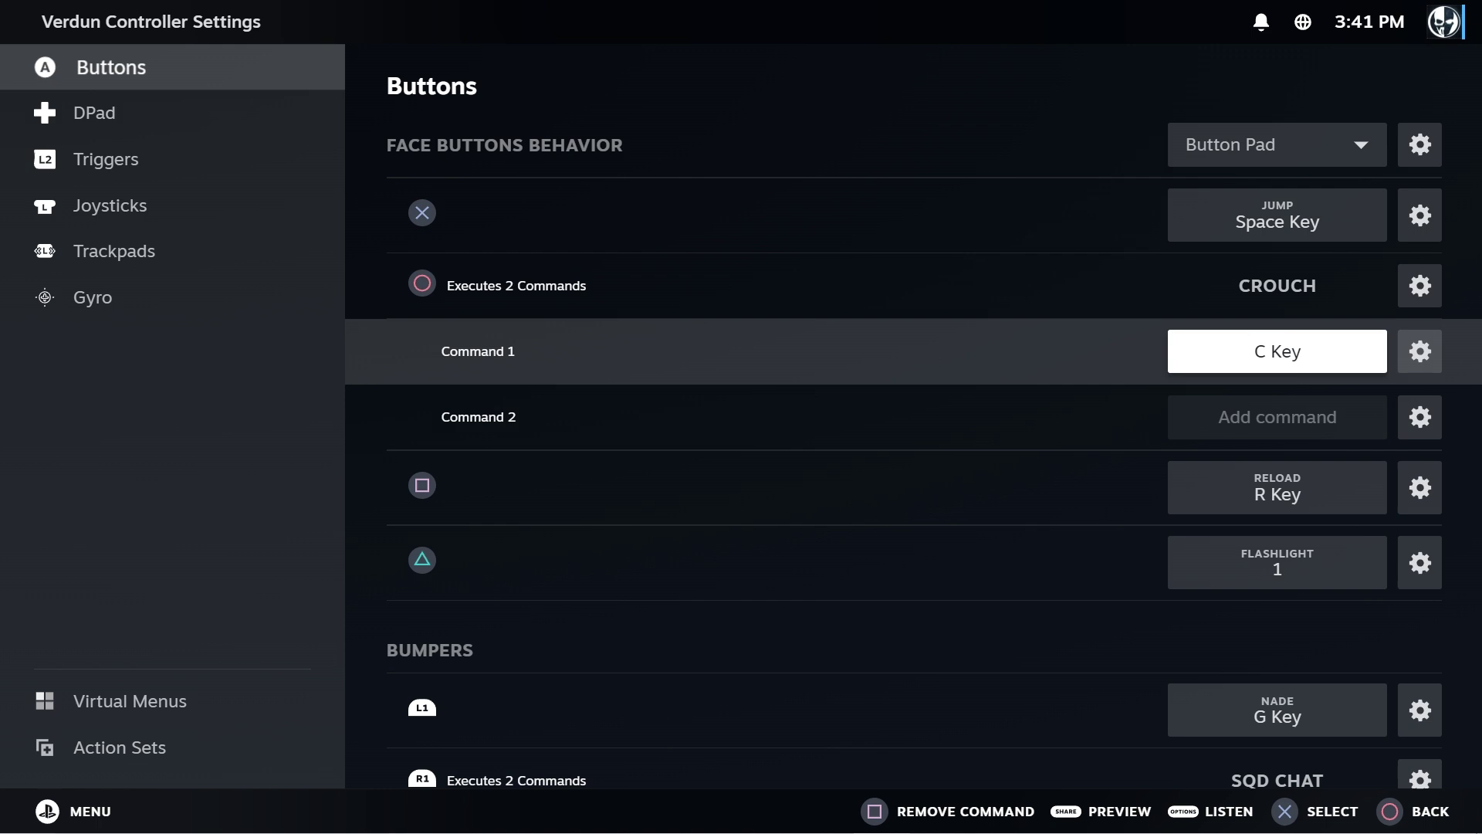
{"action": "left_click", "coordinate": [1277, 417]}
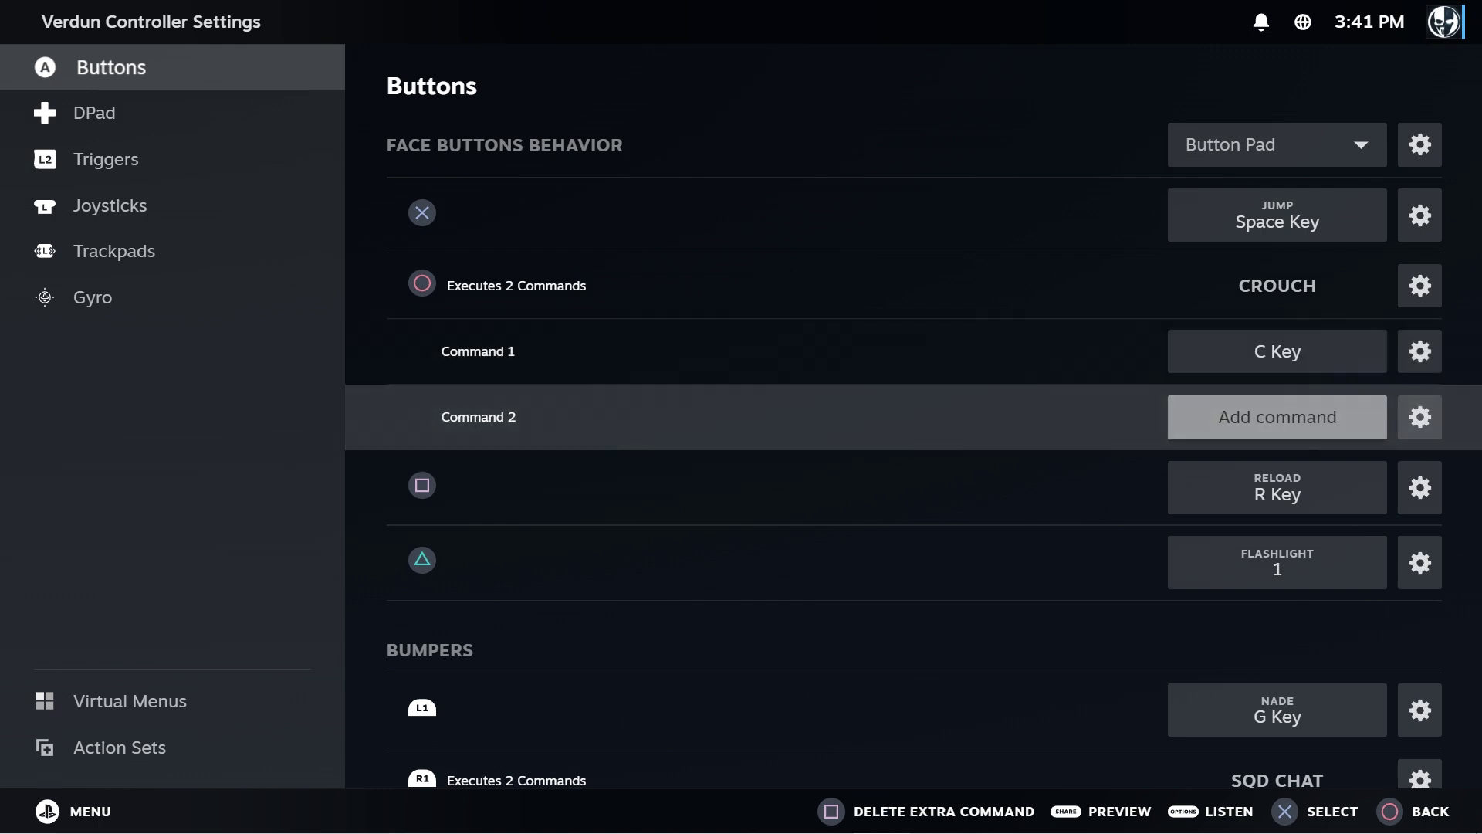
{"action": "key", "text": "Return"}
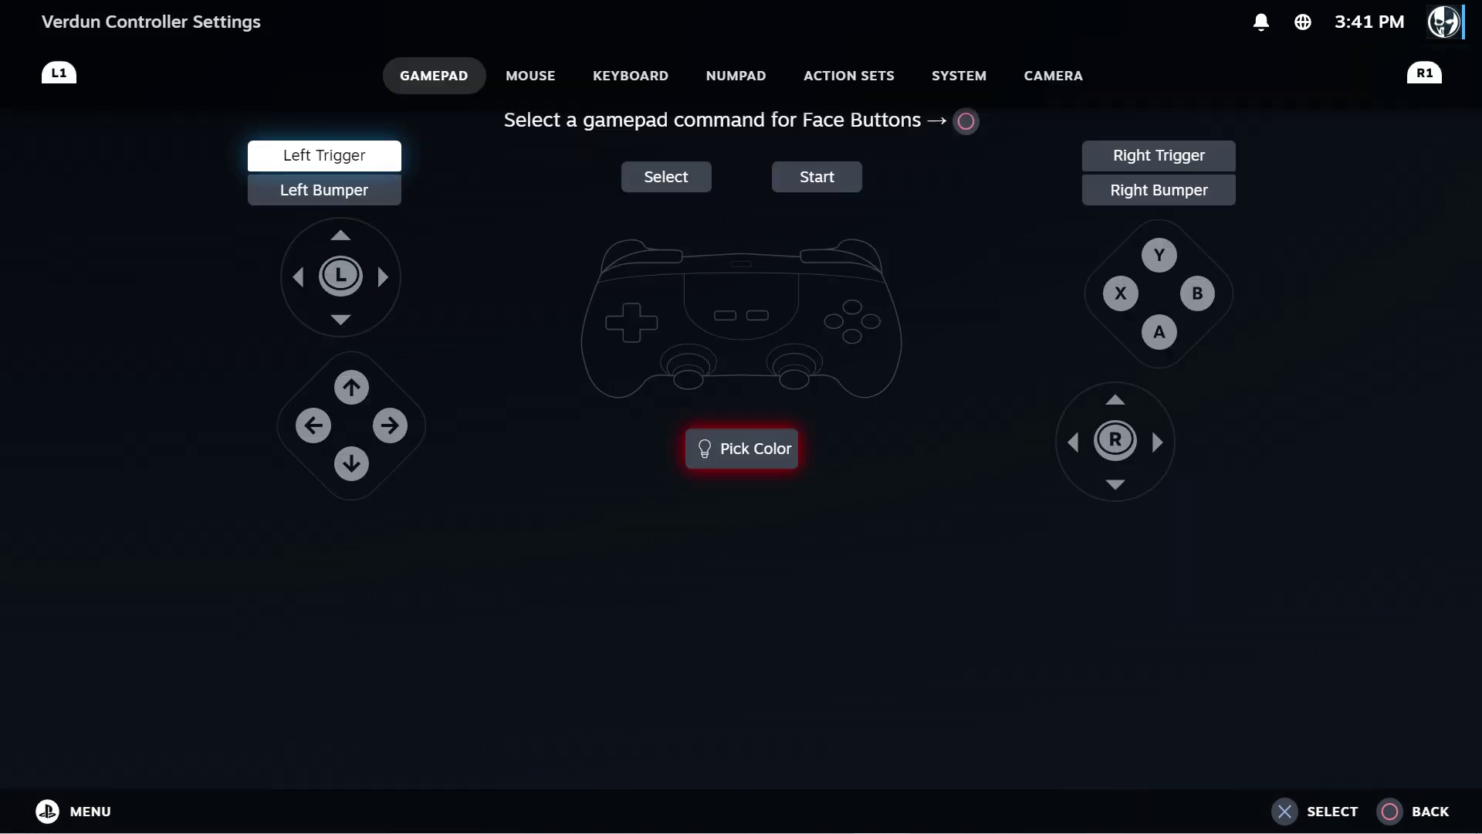
{"action": "key", "text": "Up"}
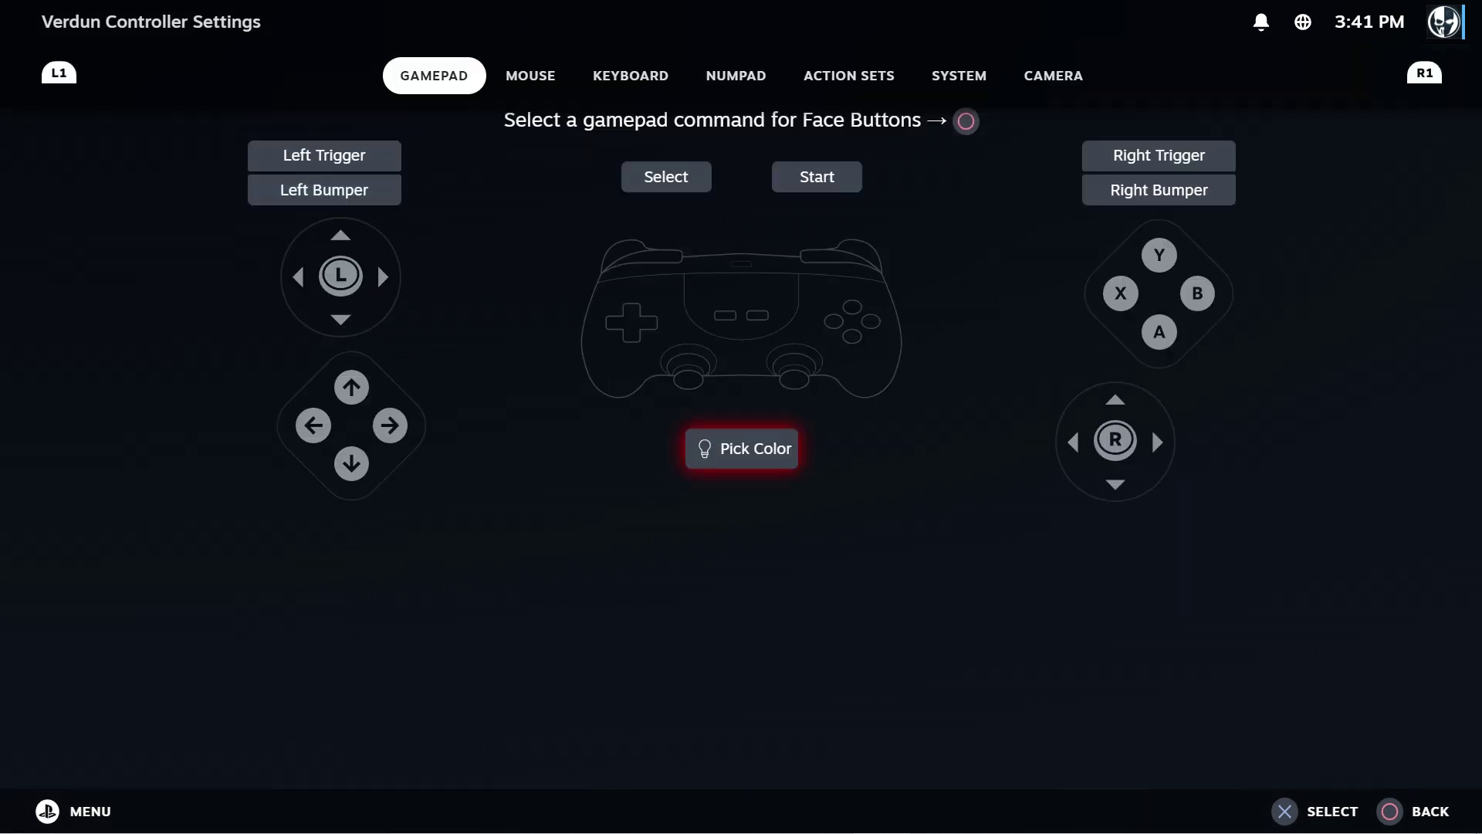
{"action": "key", "text": "Right"}
{"action": "key", "text": "Right"}
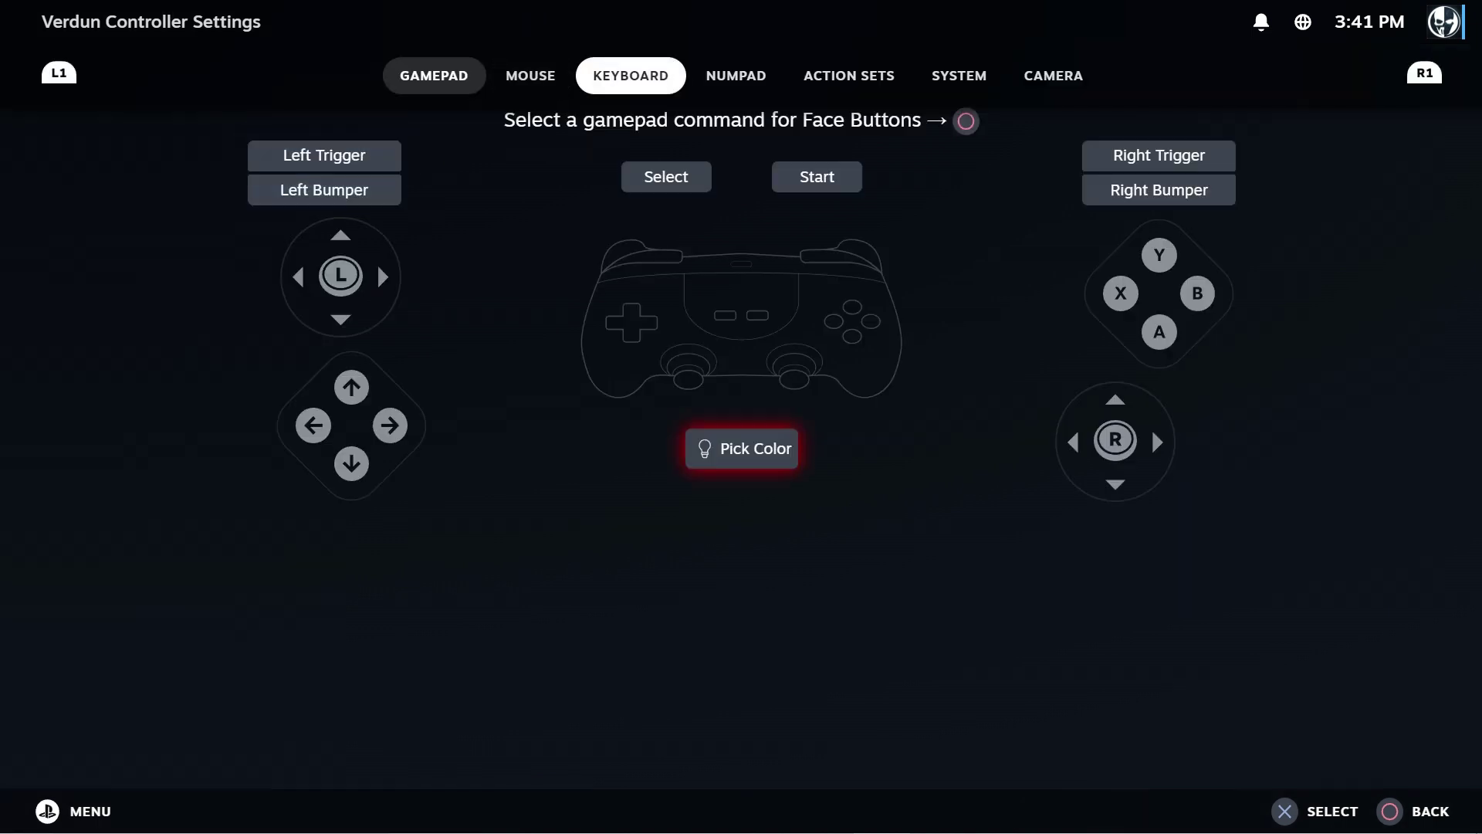
{"action": "key", "text": "Return"}
{"action": "key", "text": "Down"}
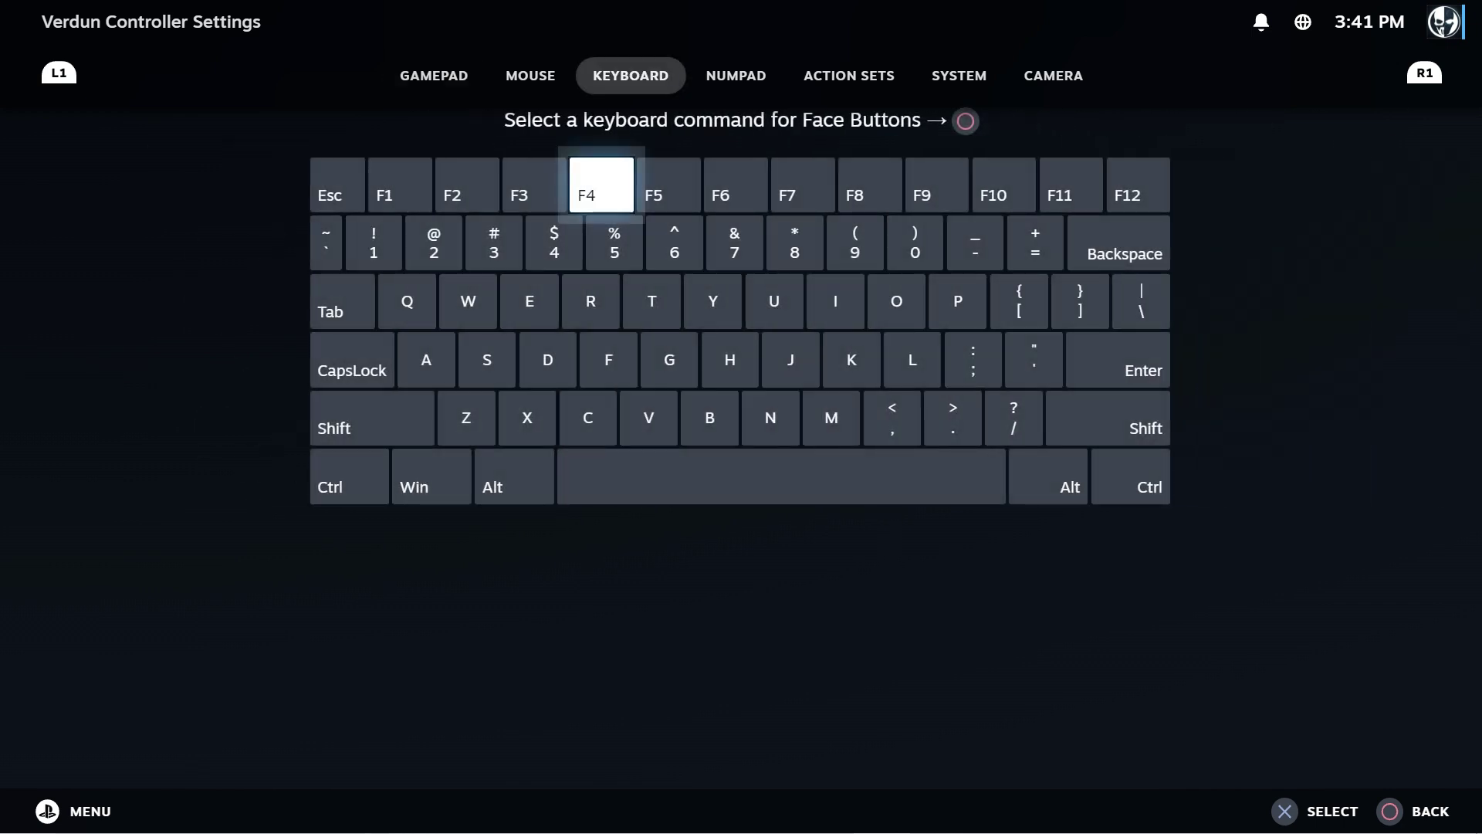
{"action": "key", "text": "Down"}
{"action": "key", "text": "Down"}
{"action": "key", "text": "Down"}
{"action": "key", "text": "Down"}
{"action": "key", "text": "Left"}
{"action": "key", "text": "Left"}
{"action": "key", "text": "Left"}
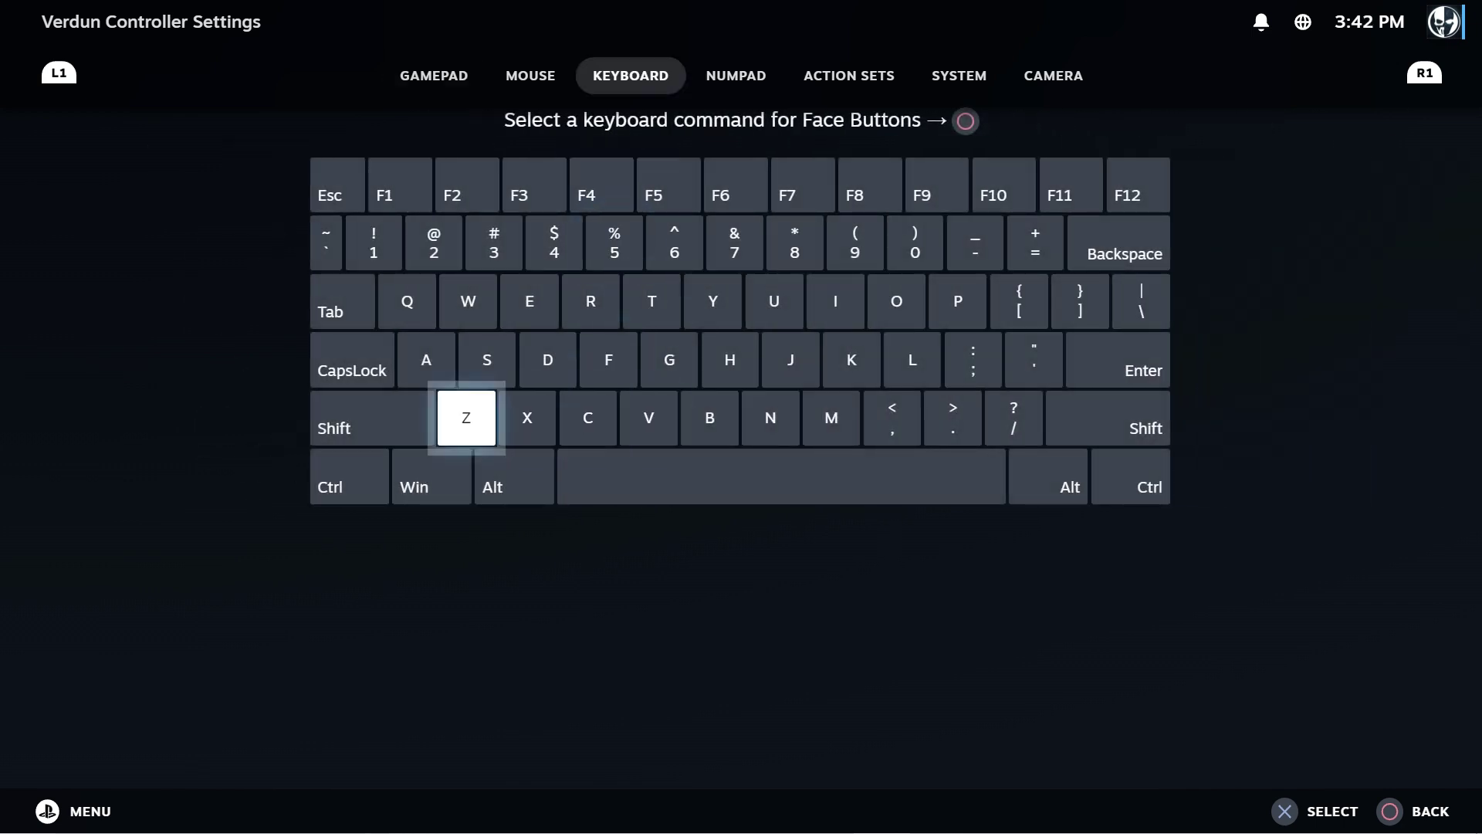
{"action": "key", "text": "Return"}
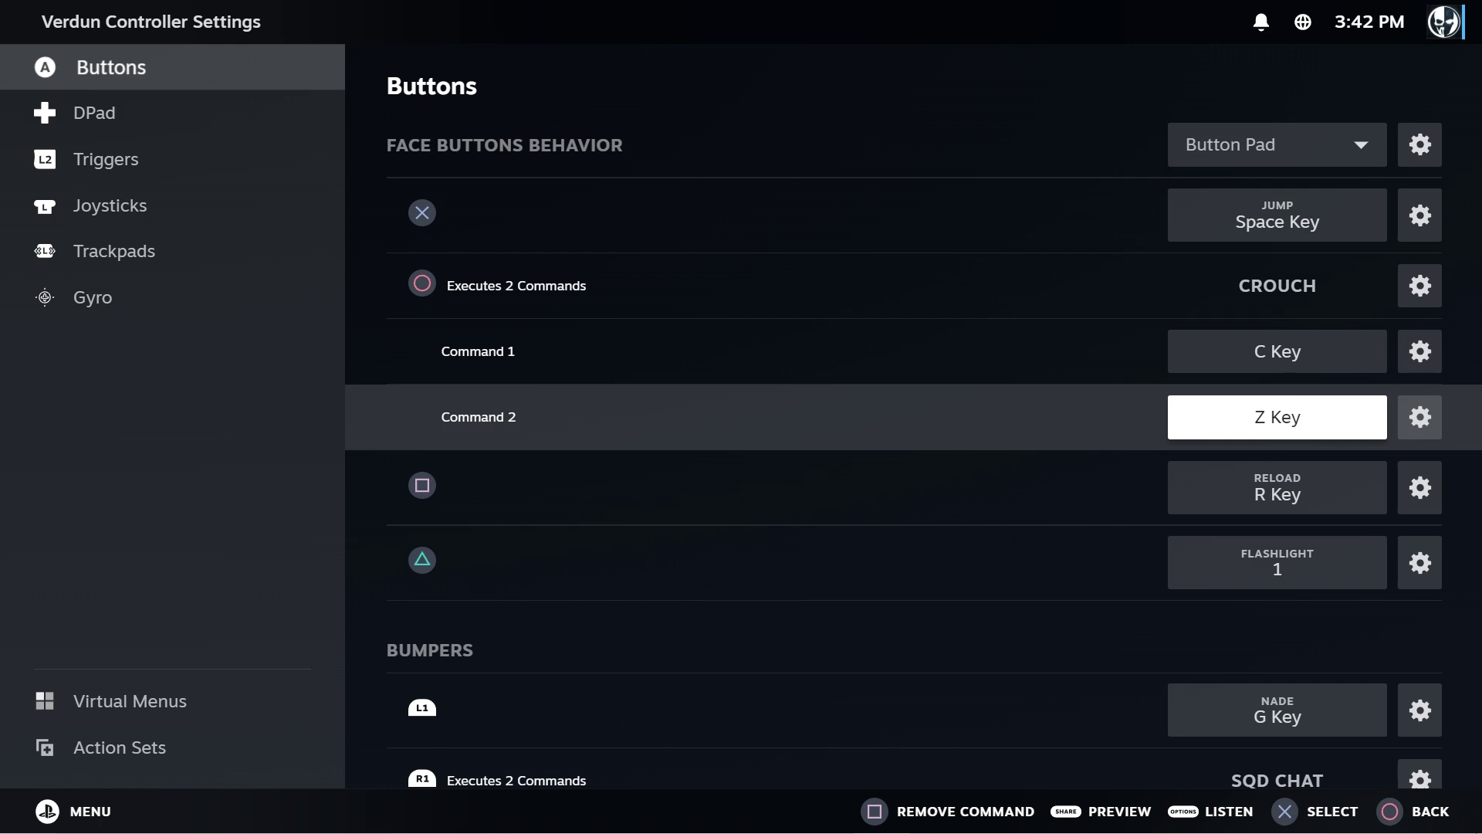
{"action": "key", "text": "Up"}
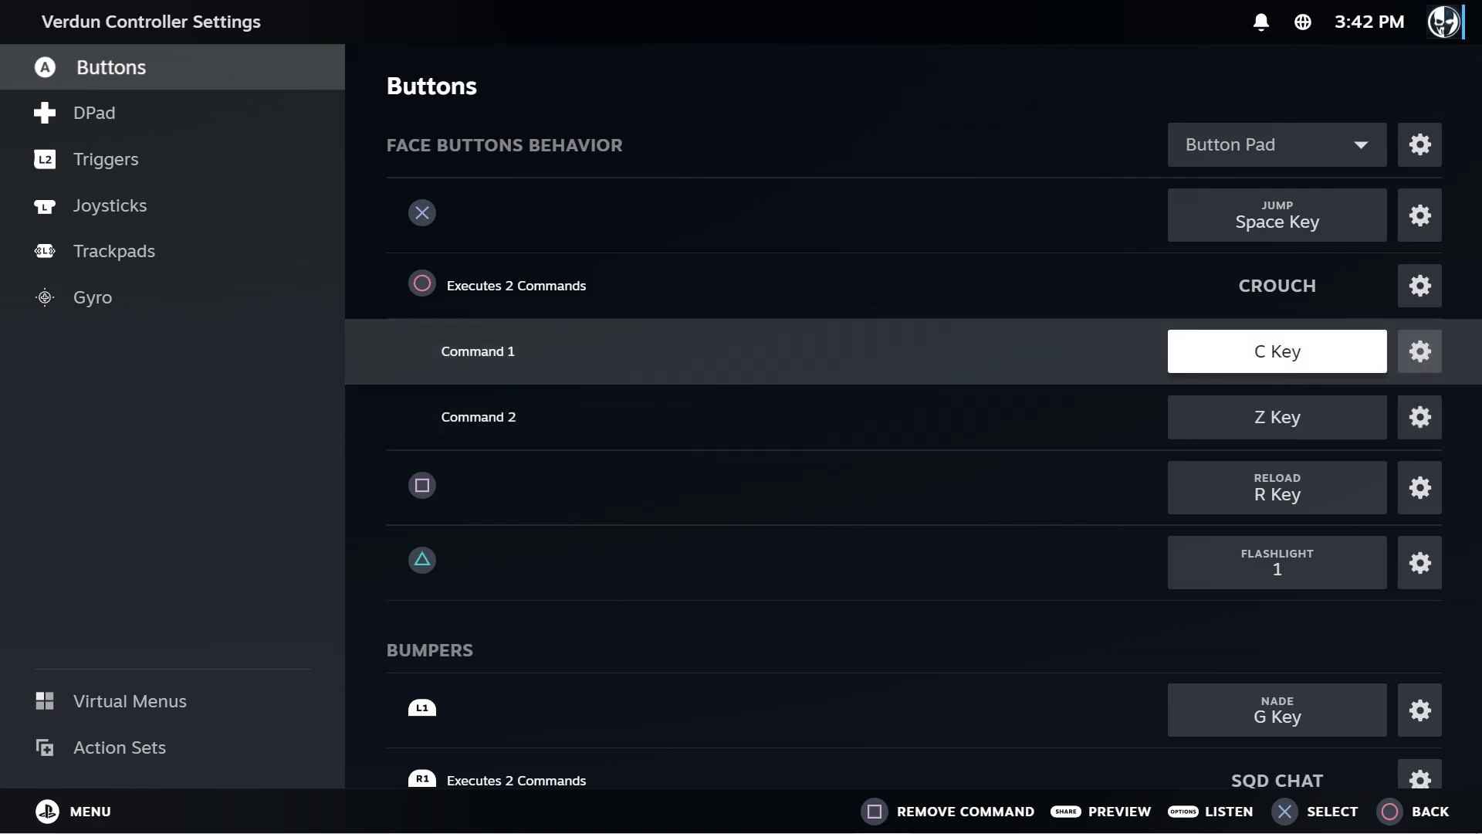
{"action": "key", "text": "Down"}
{"action": "key", "text": "Up"}
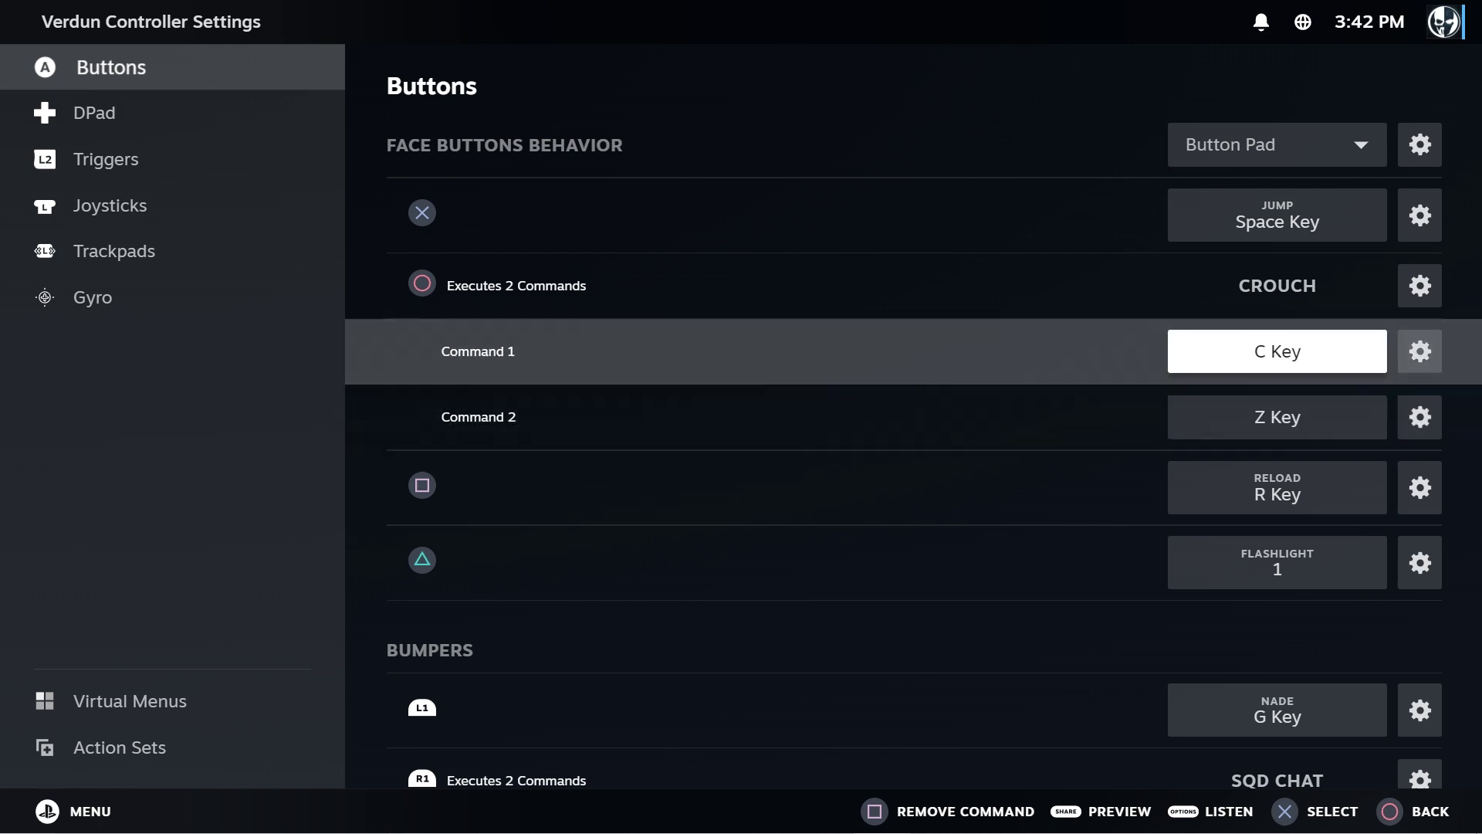
{"action": "key", "text": "Down"}
{"action": "key", "text": "Up"}
{"action": "key", "text": "Down"}
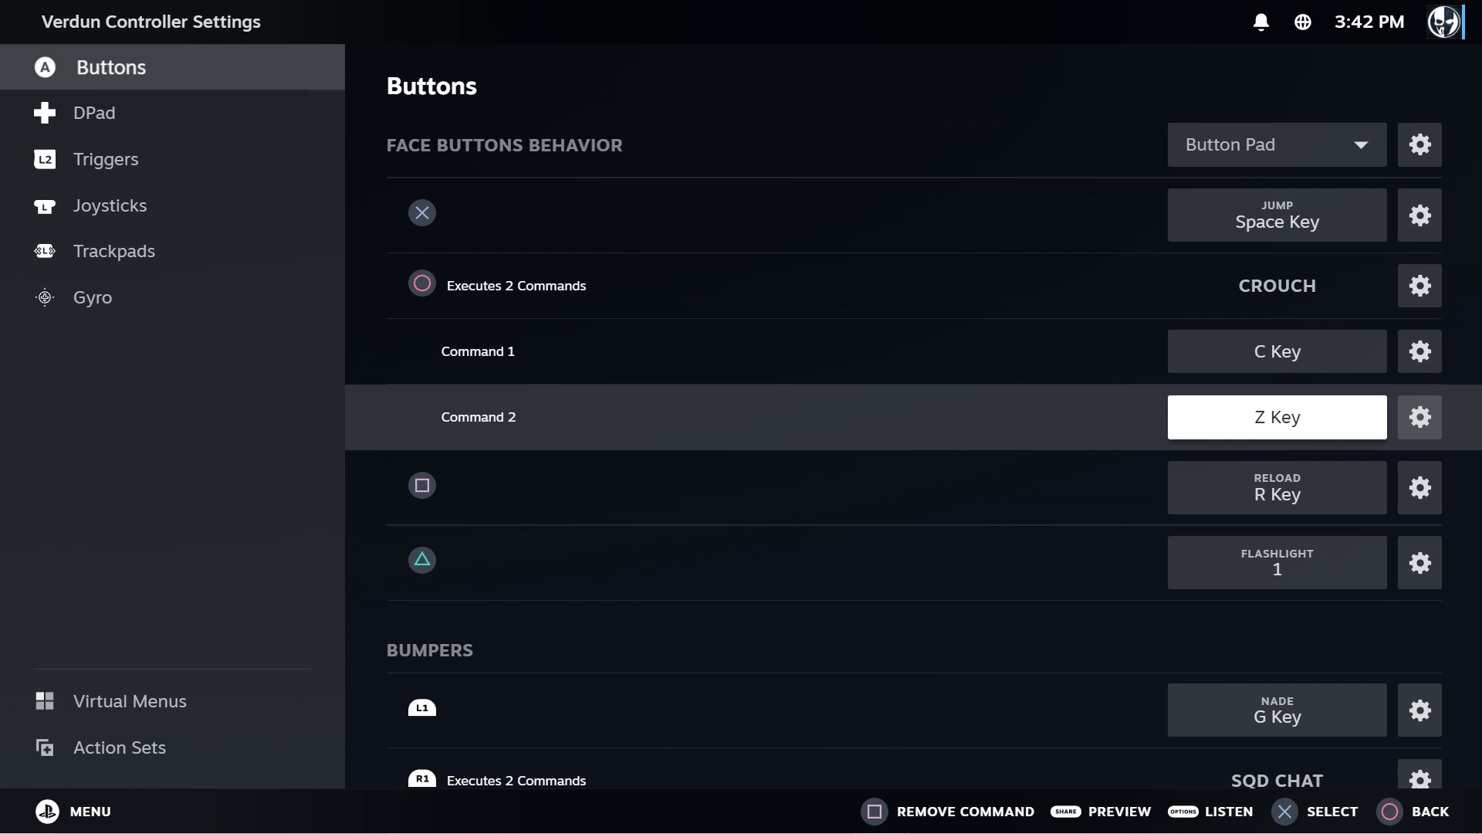
- Change the activation type of the Circle button's Z Key command to Long Press
{"action": "key", "text": "Right"}
{"action": "key", "text": "Return"}
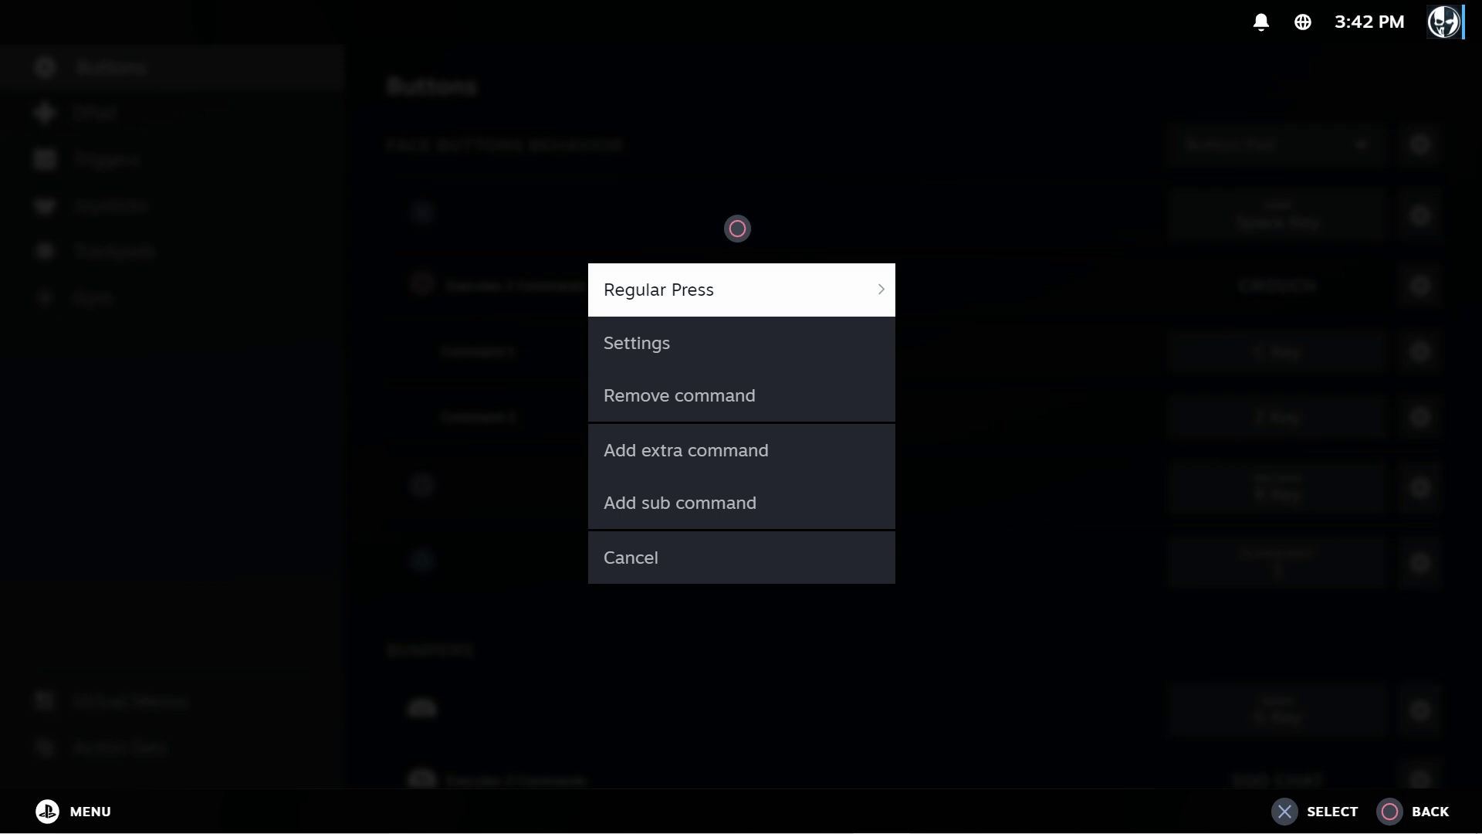
{"action": "key", "text": "Return"}
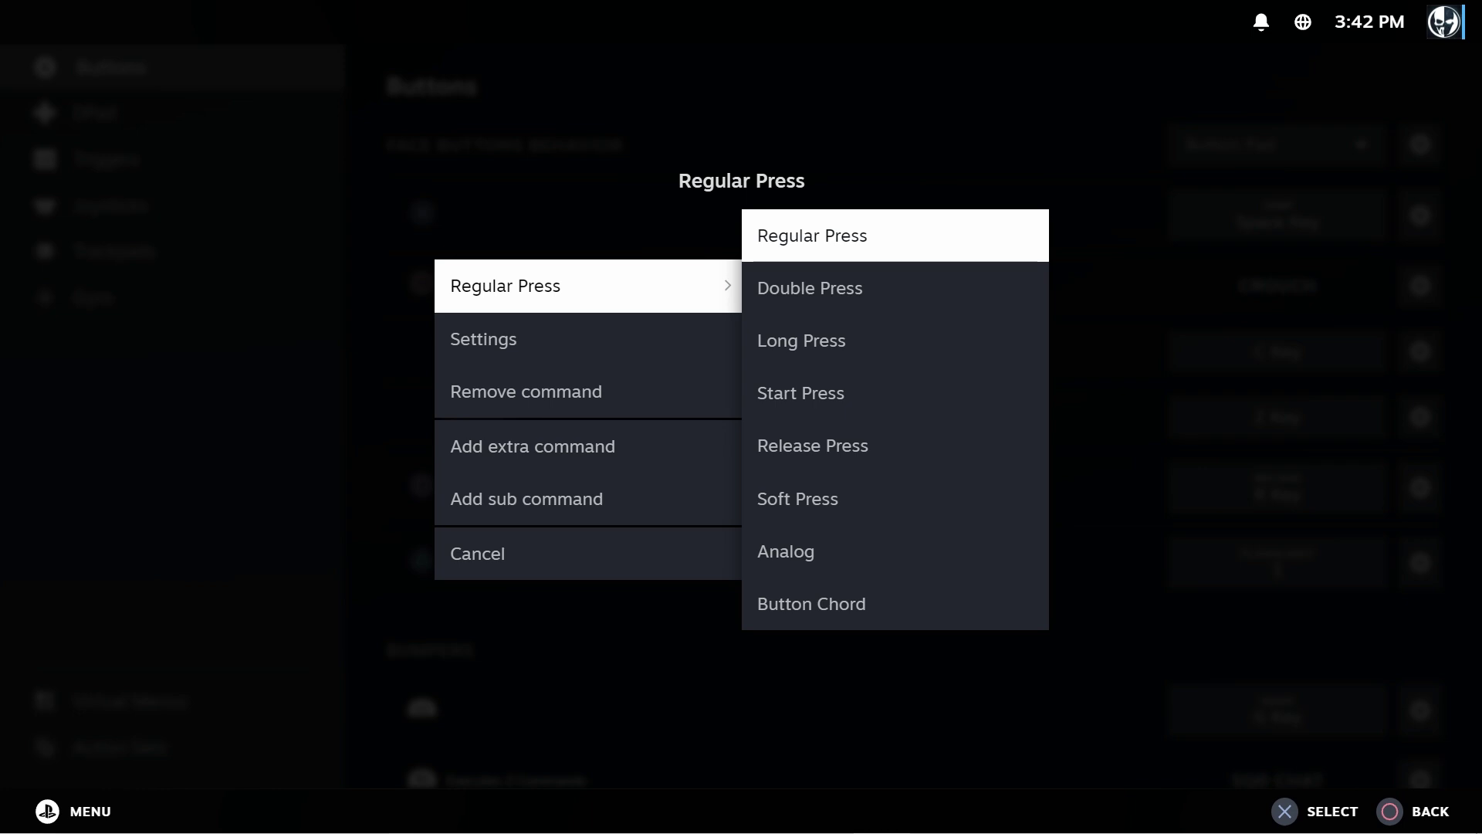
{"action": "key", "text": "Down"}
{"action": "key", "text": "Down"}
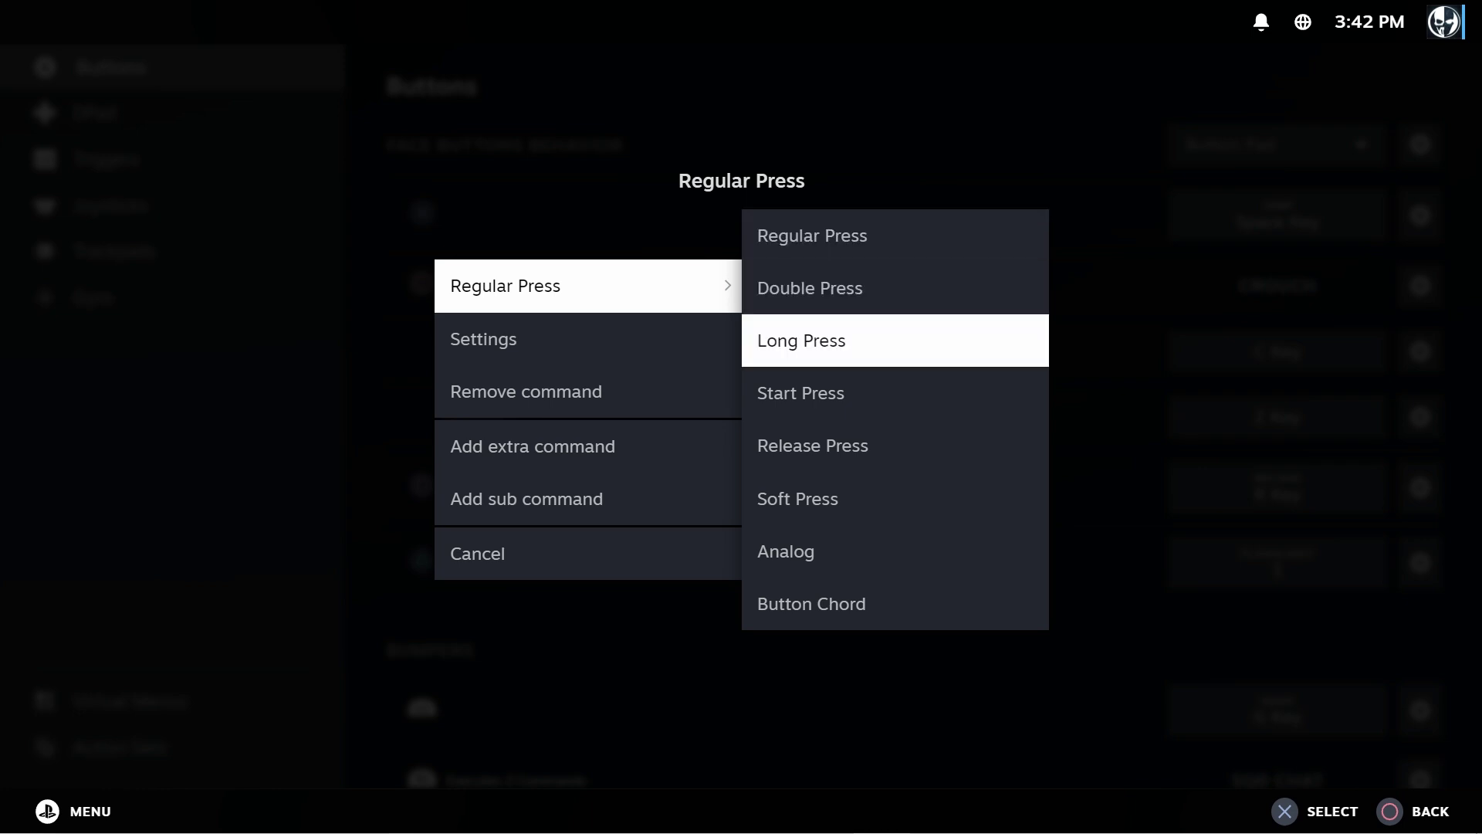
{"action": "key", "text": "Up"}
{"action": "key", "text": "Up"}
{"action": "key", "text": "Down"}
{"action": "key", "text": "Down"}
{"action": "key", "text": "Up"}
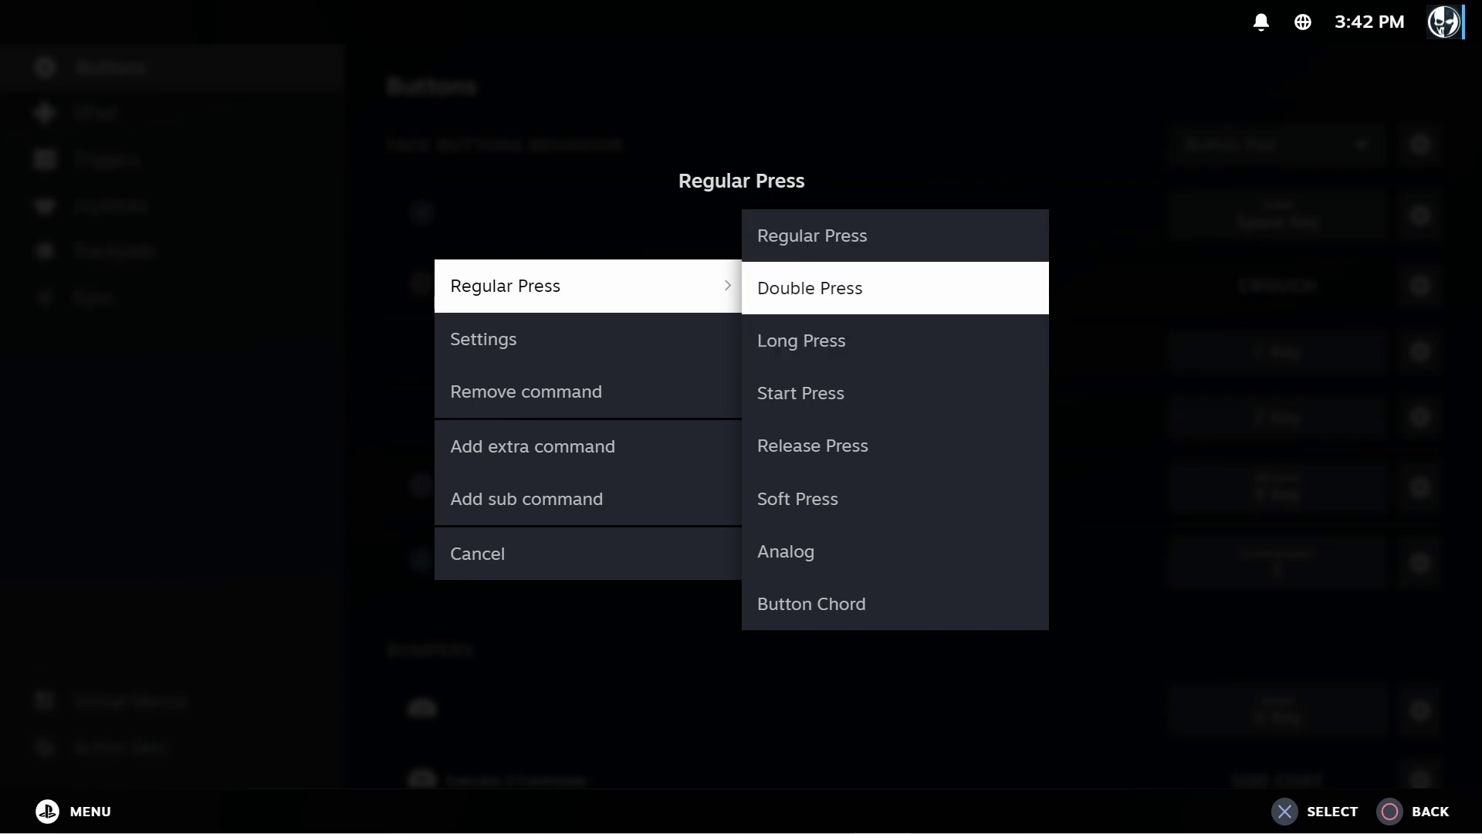
{"action": "key", "text": "Down"}
{"action": "key", "text": "Return"}
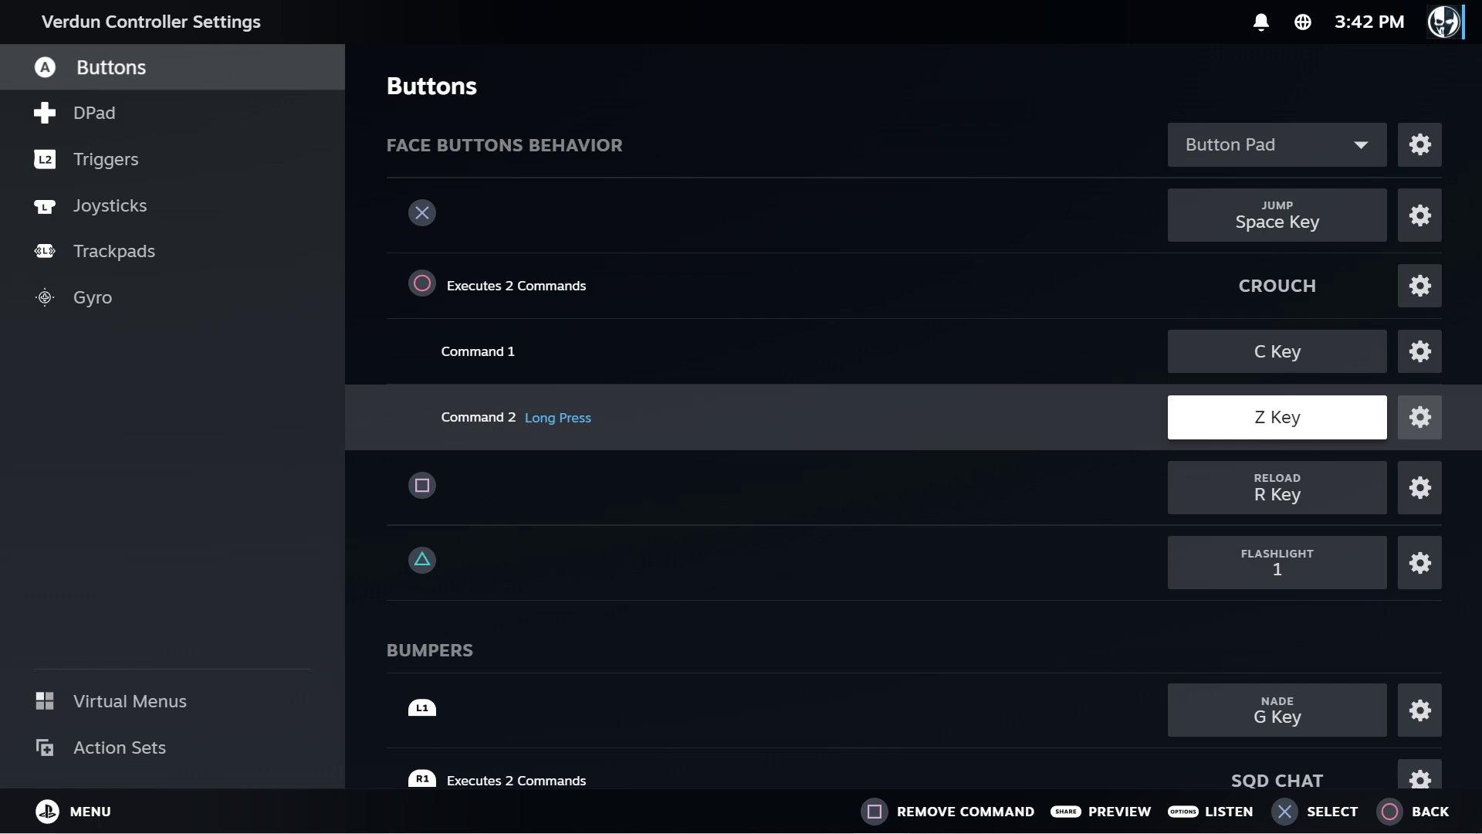
{"action": "key", "text": "Up"}
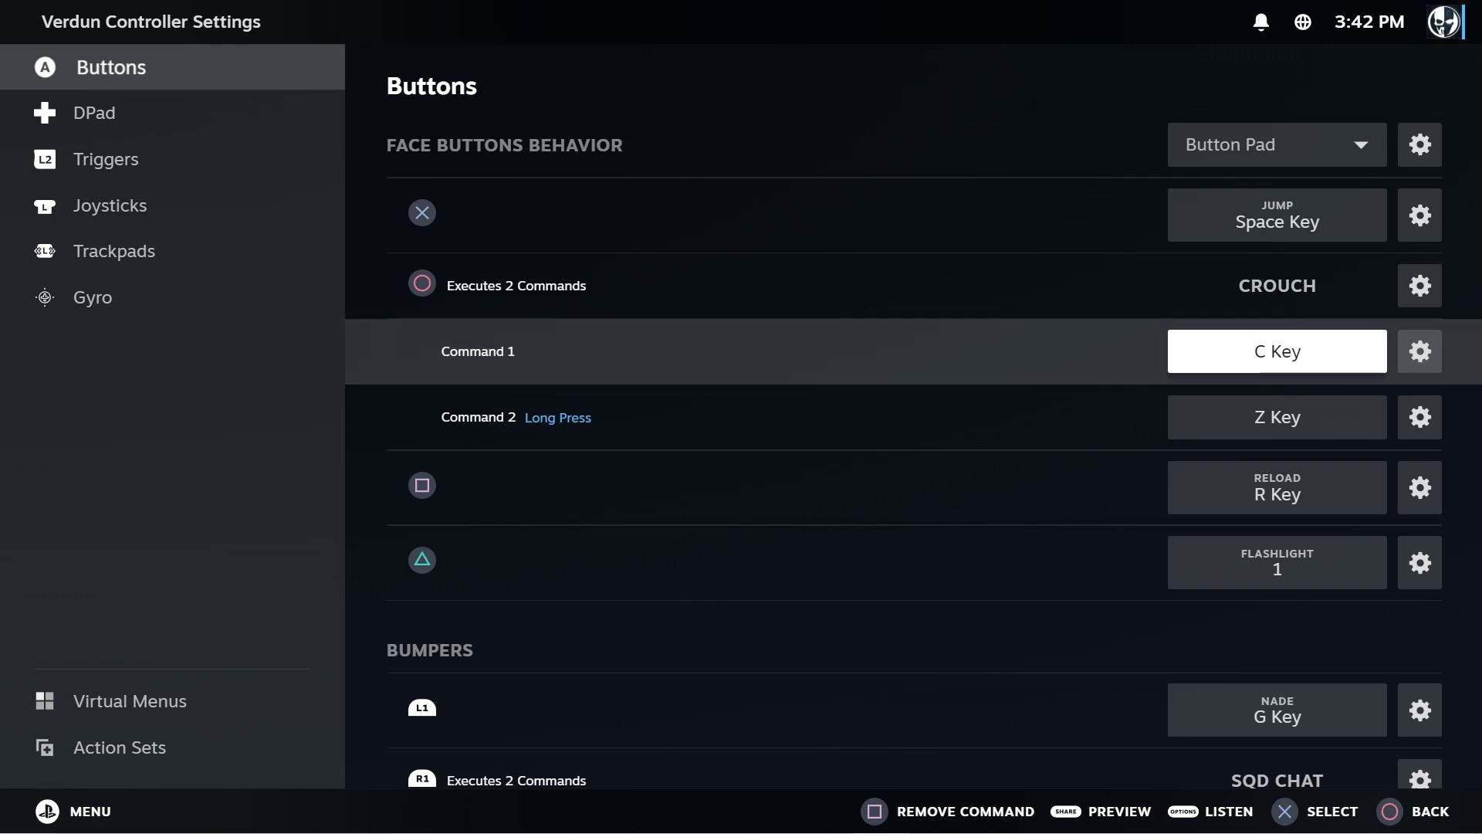
{"action": "key", "text": "Down"}
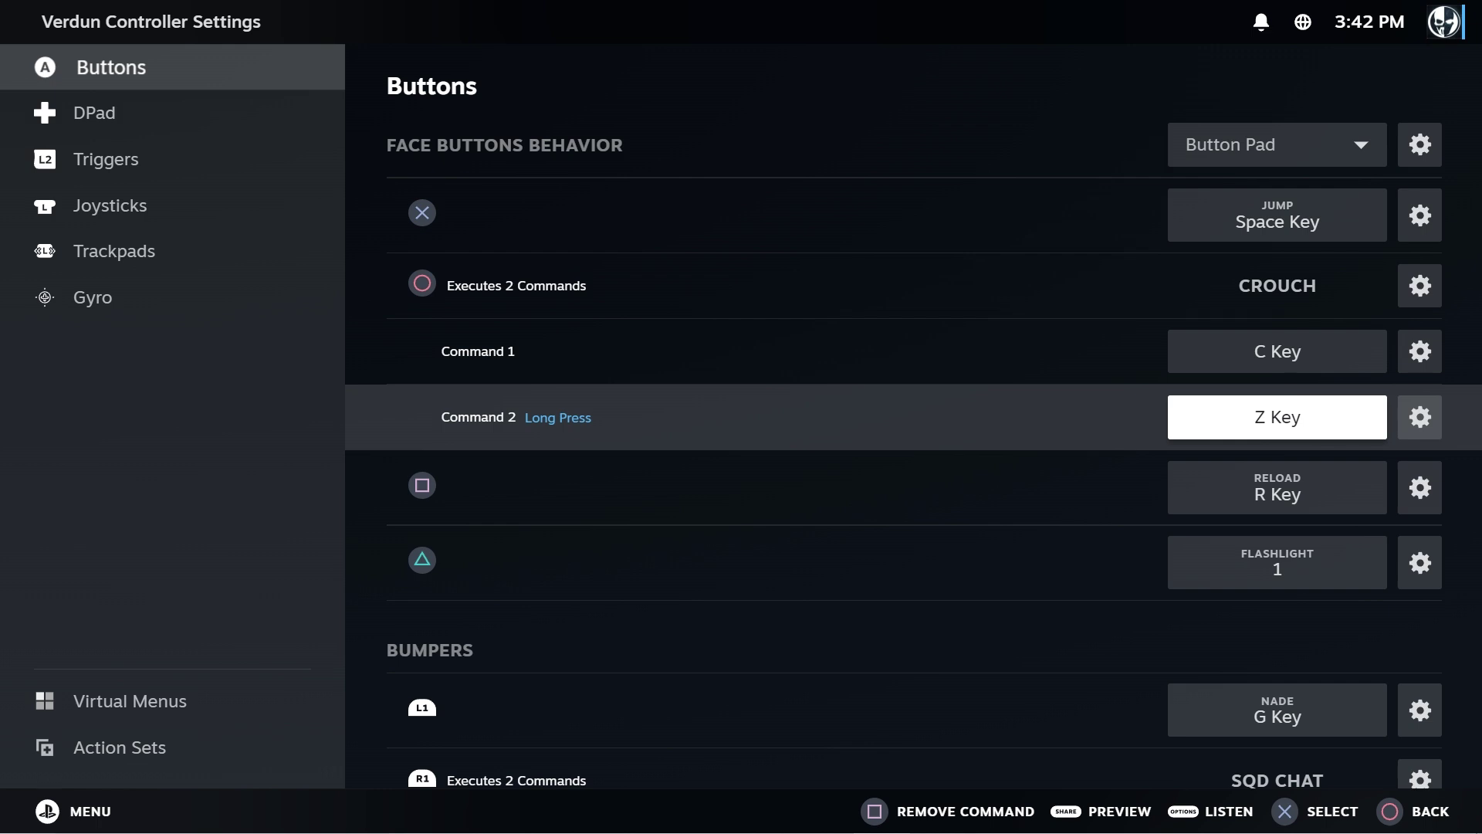
{"action": "key", "text": "Up"}
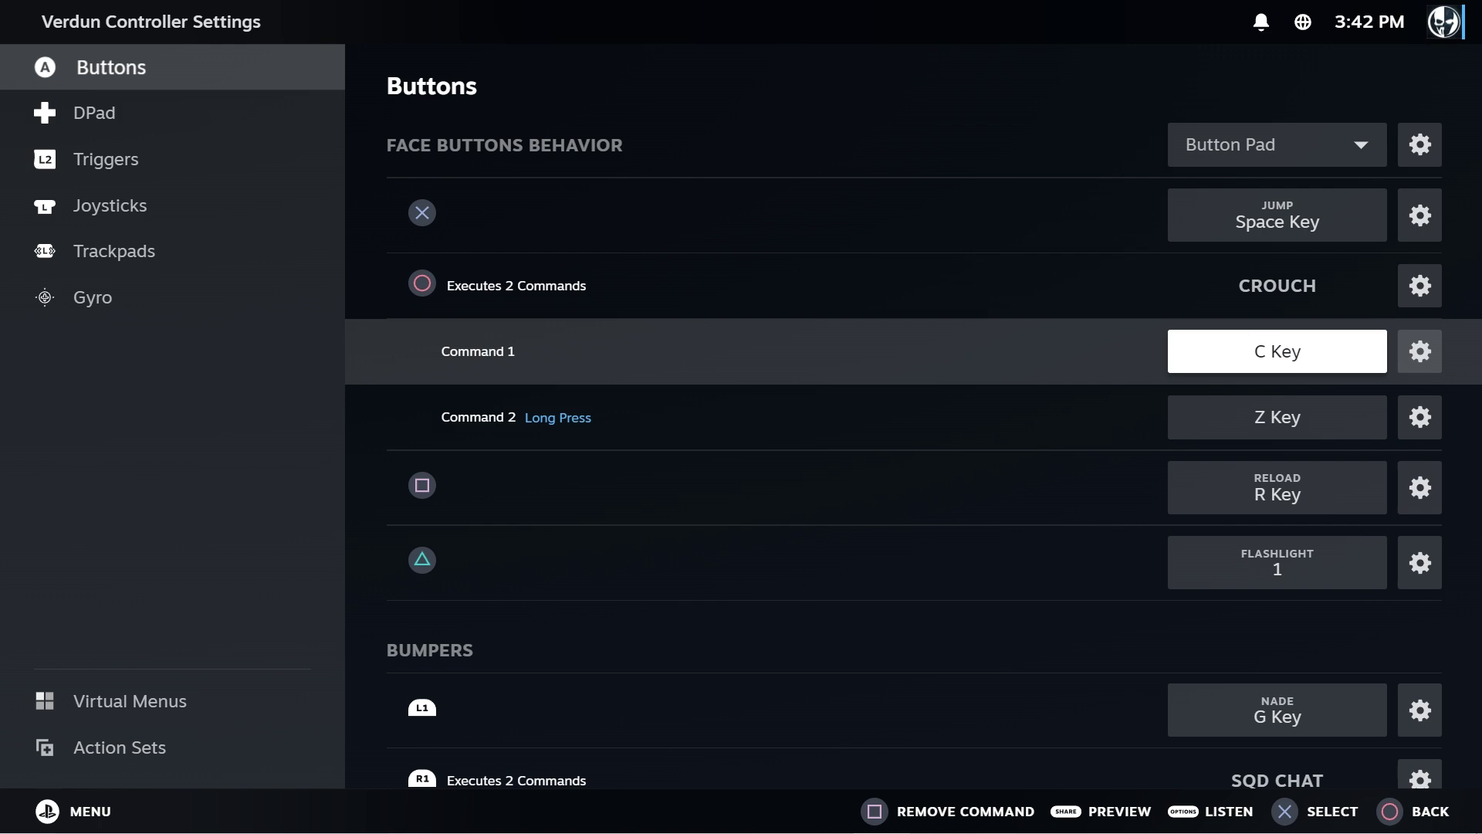
{"action": "key", "text": "Down"}
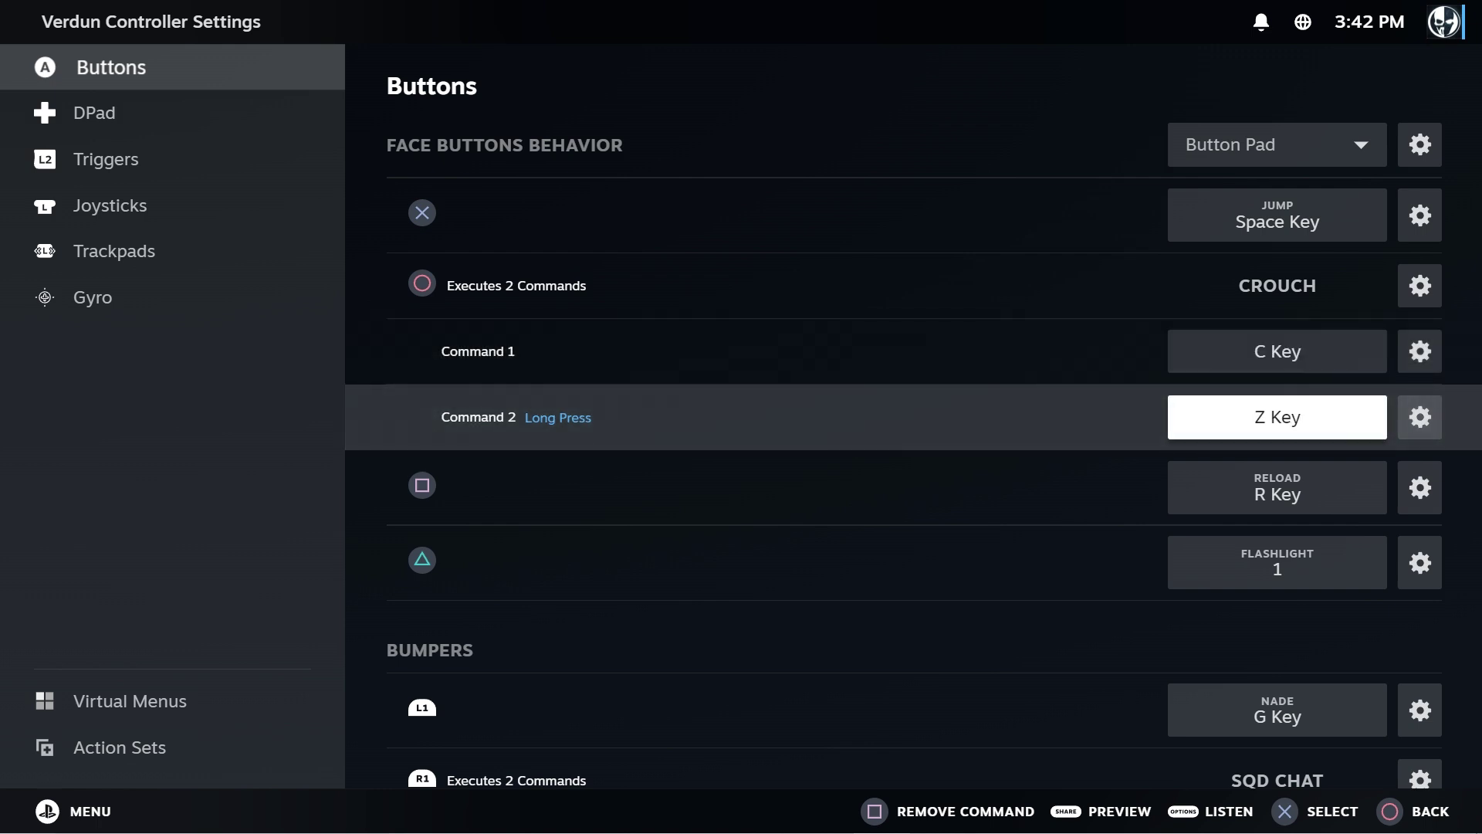
- Turn on Toggle in the Regular Press settings of the Circle button's C Key command
{"action": "key", "text": "Up"}
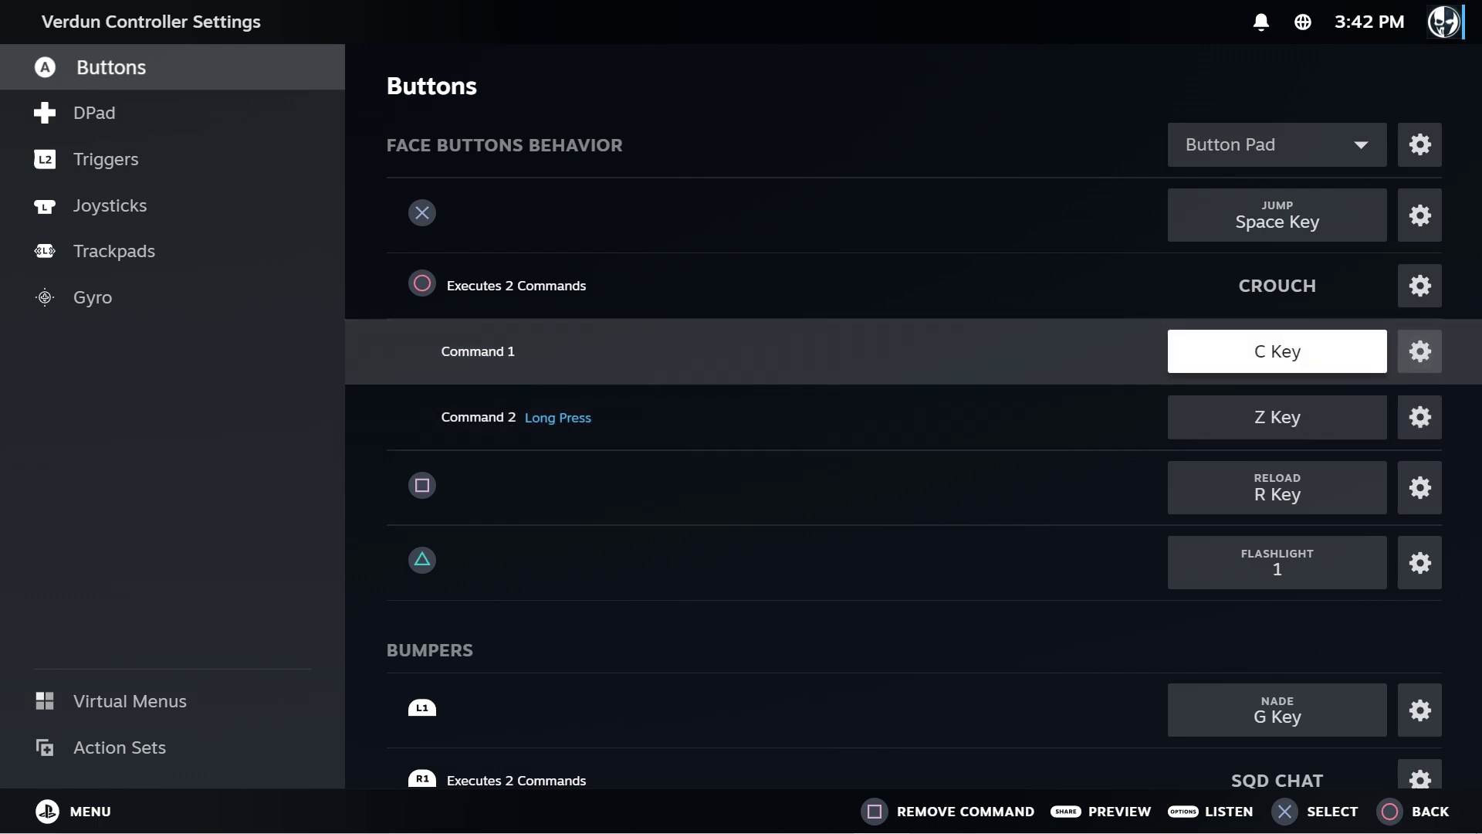
{"action": "key", "text": "Right"}
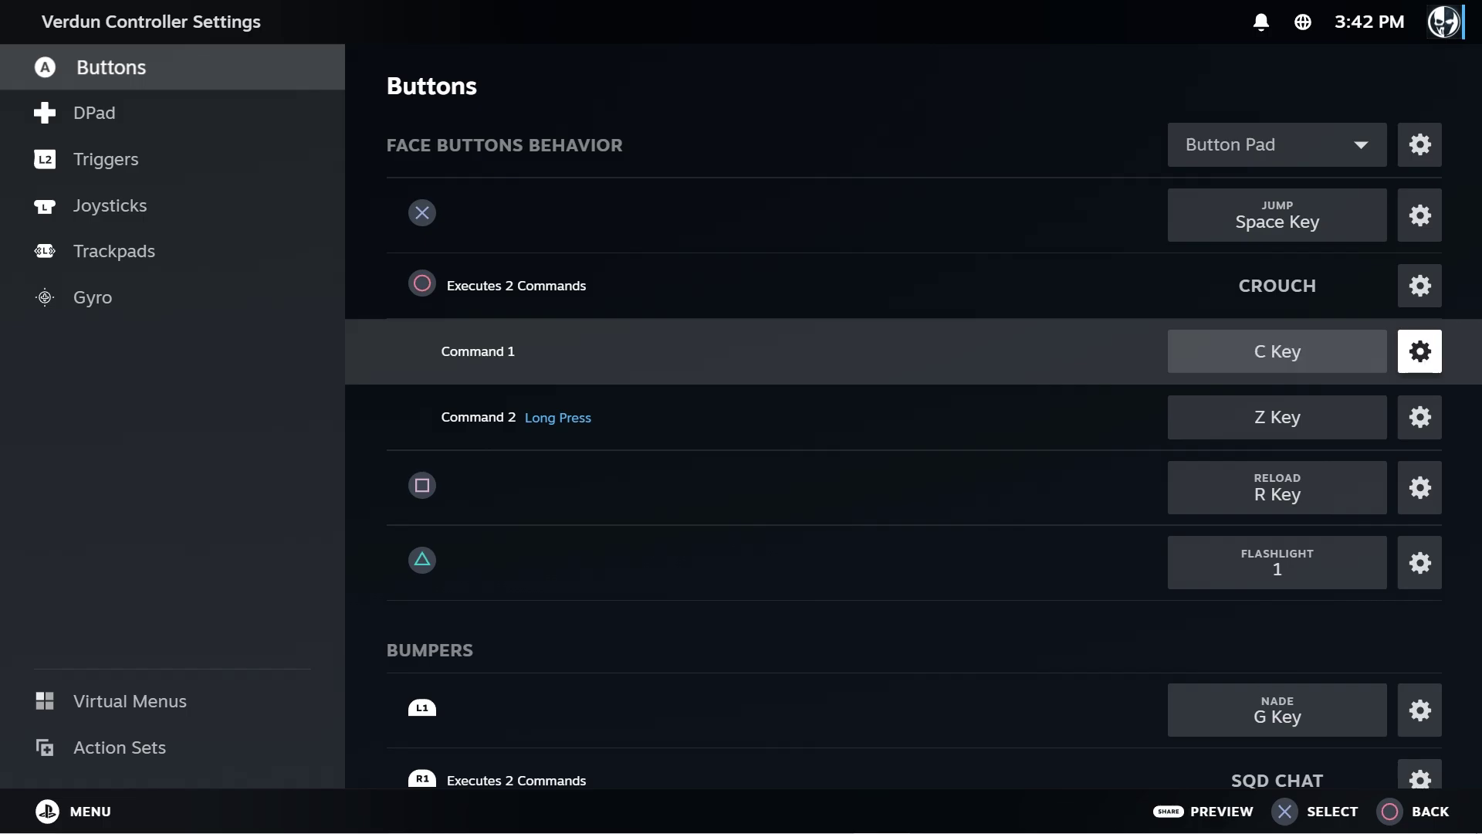
{"action": "key", "text": "Return"}
{"action": "key", "text": "Down"}
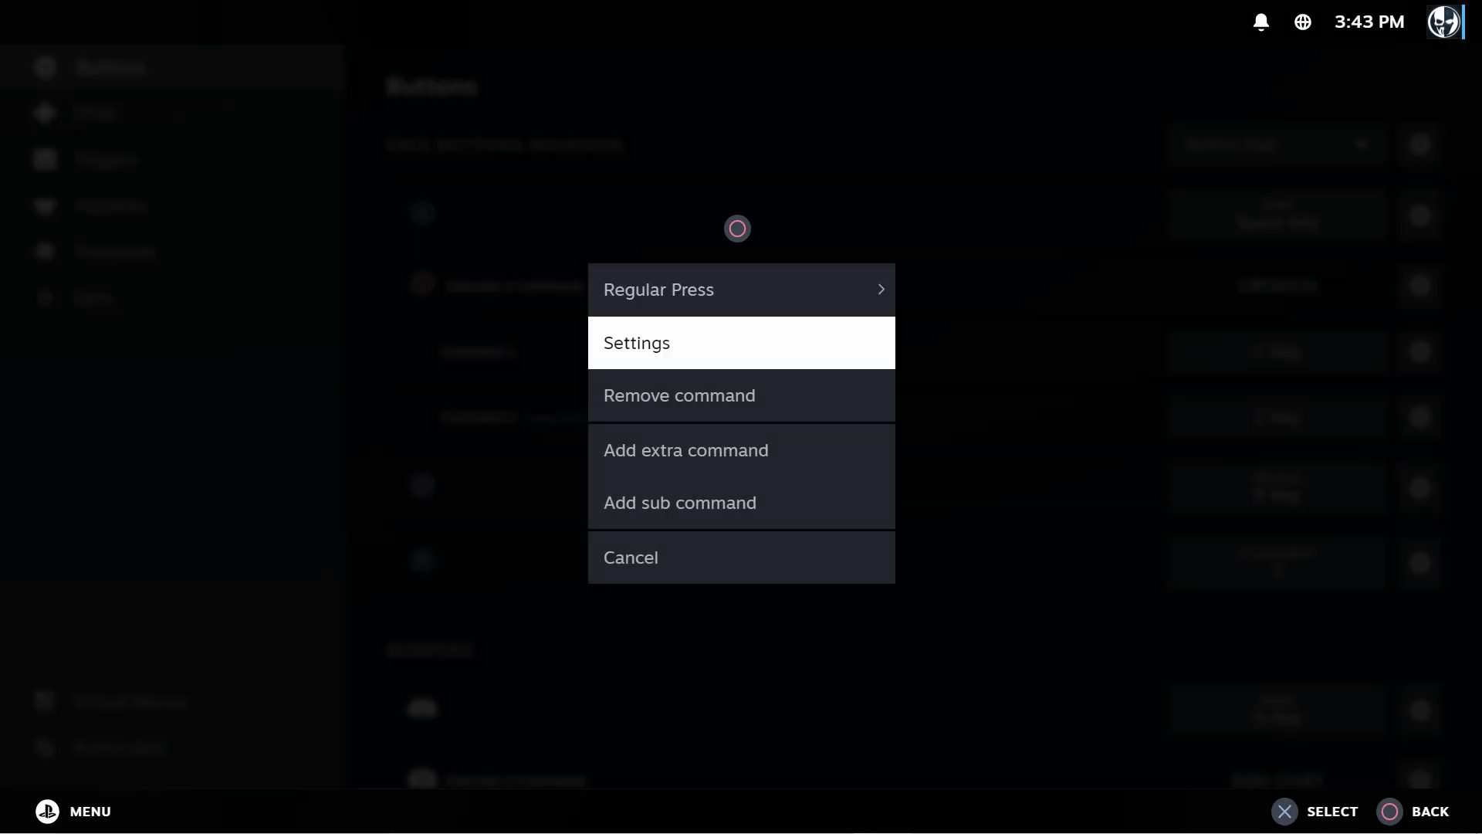
{"action": "key", "text": "Return"}
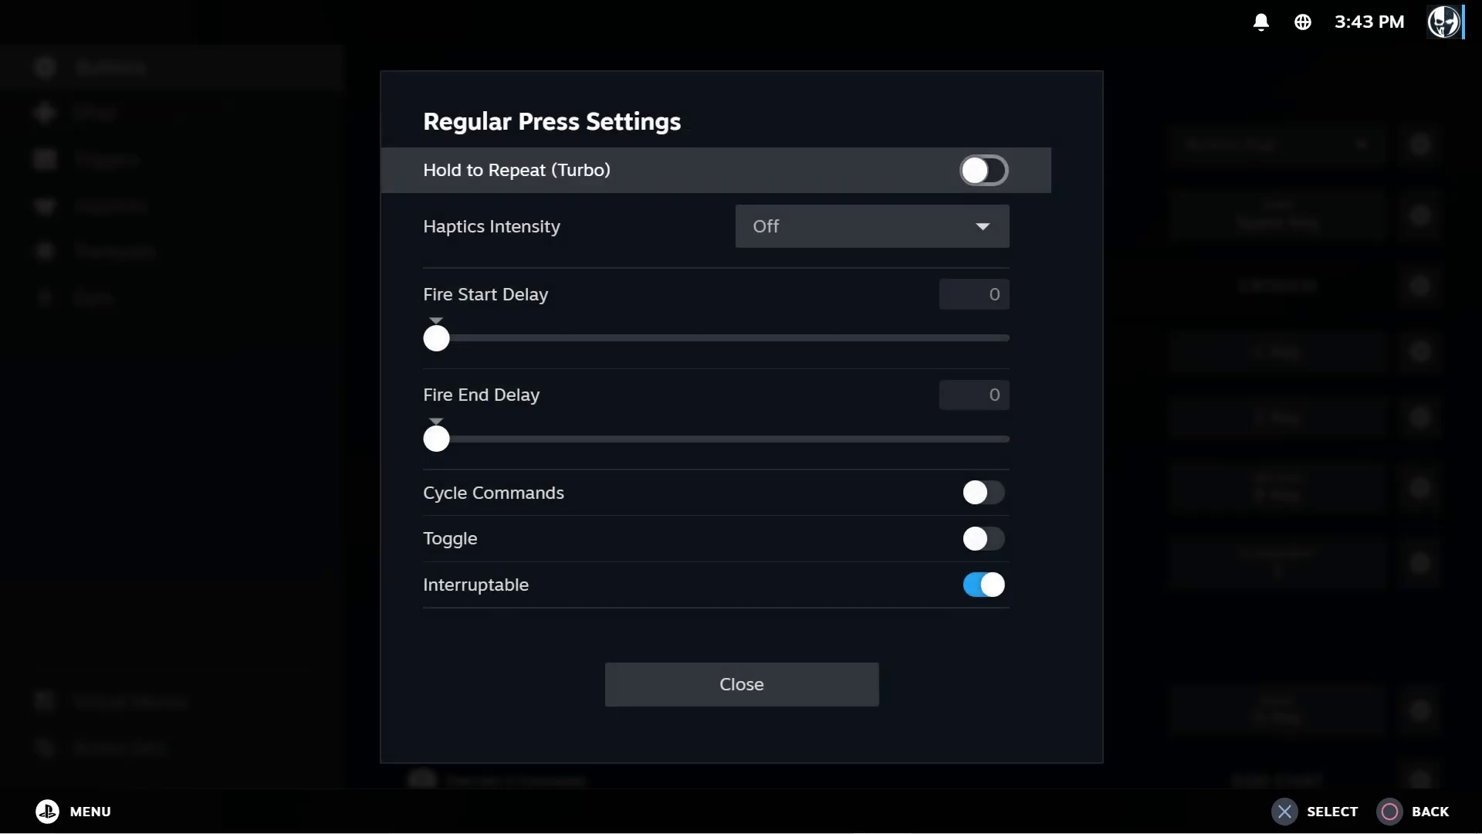
{"action": "key", "text": "Down"}
{"action": "key", "text": "Down"}
{"action": "key", "text": "Down"}
{"action": "key", "text": "Down"}
{"action": "key", "text": "Down"}
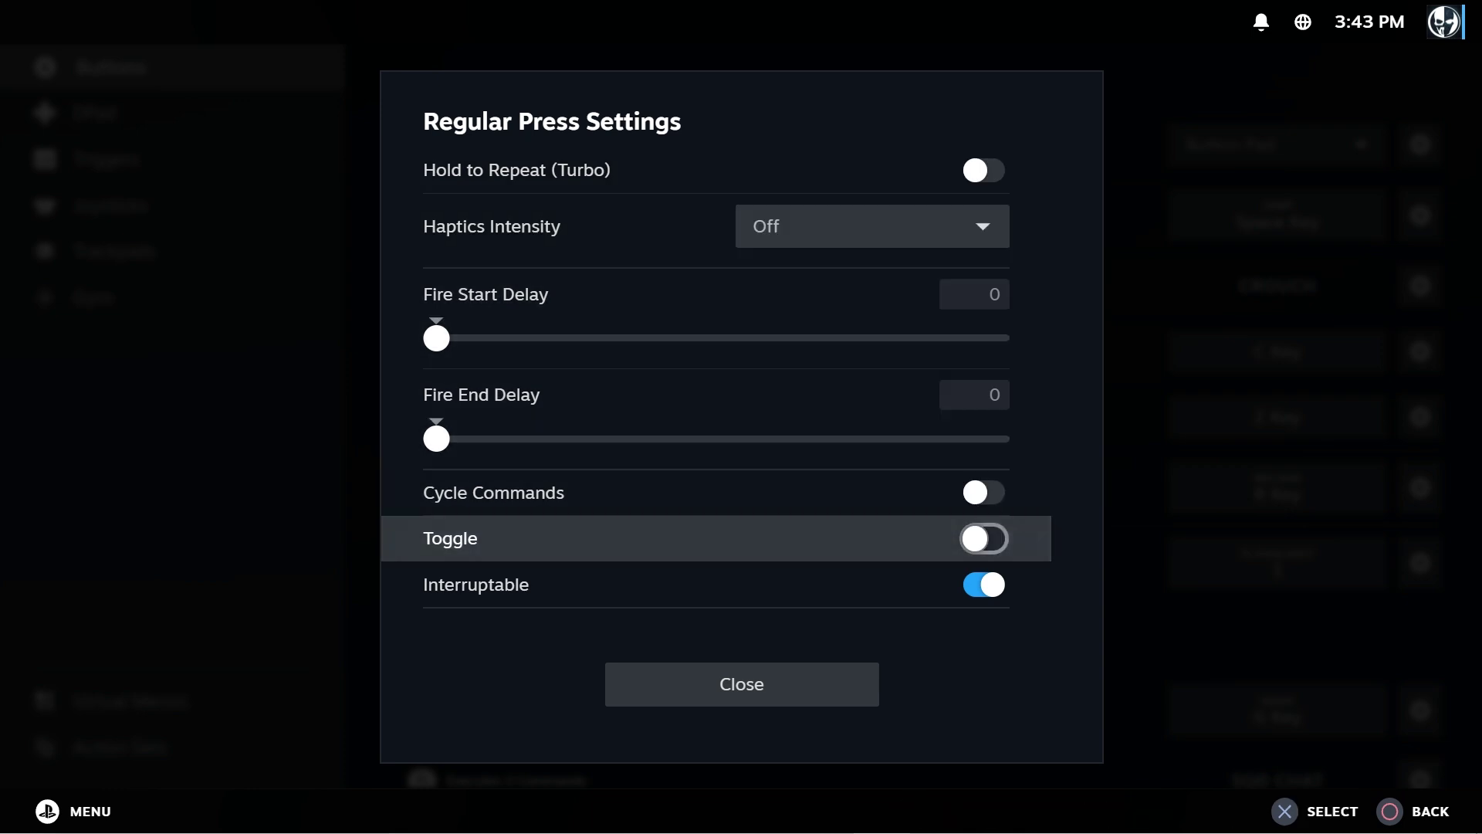
{"action": "key", "text": "Return"}
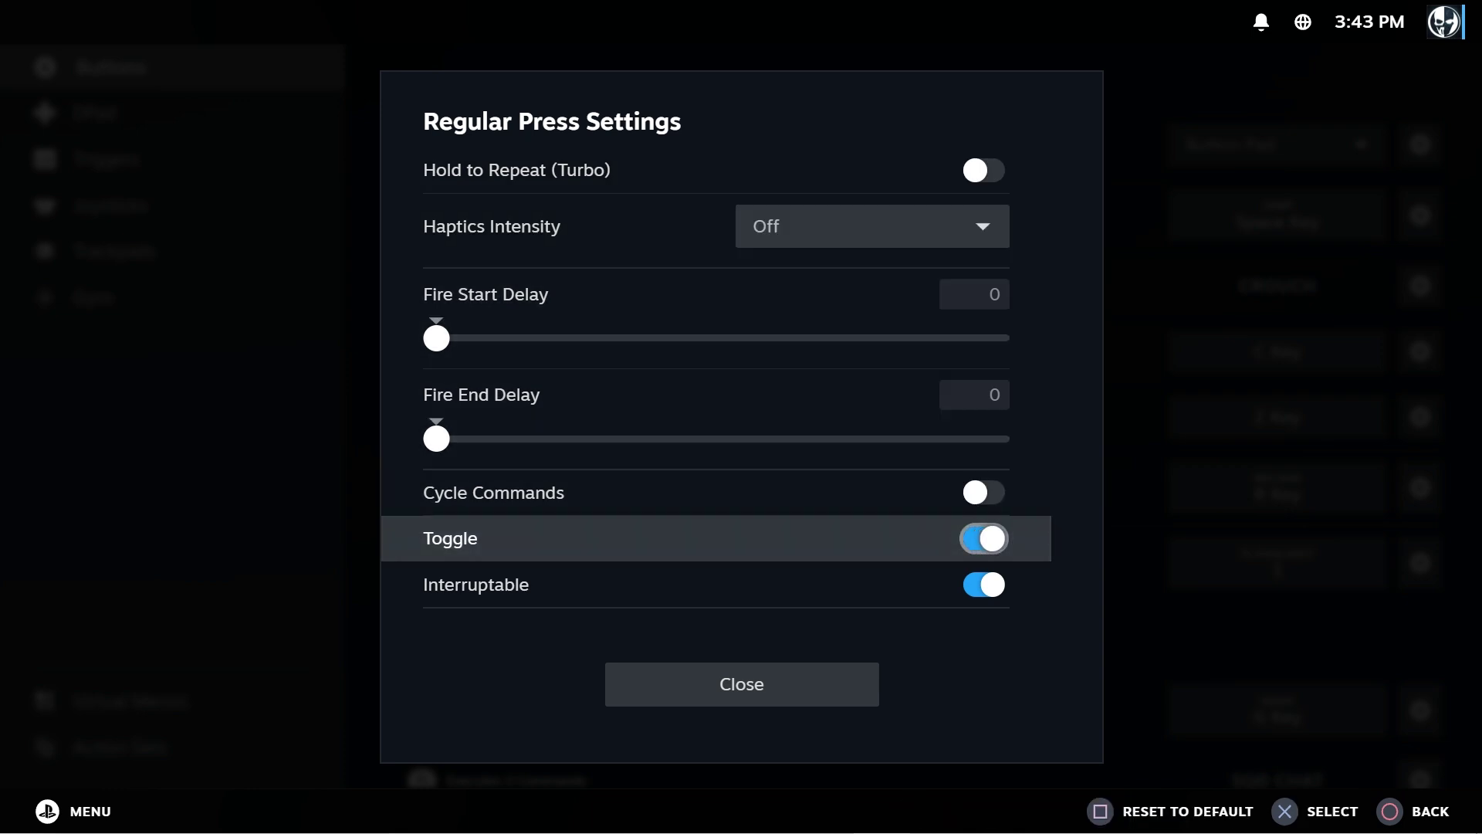
{"action": "key", "text": "Escape"}
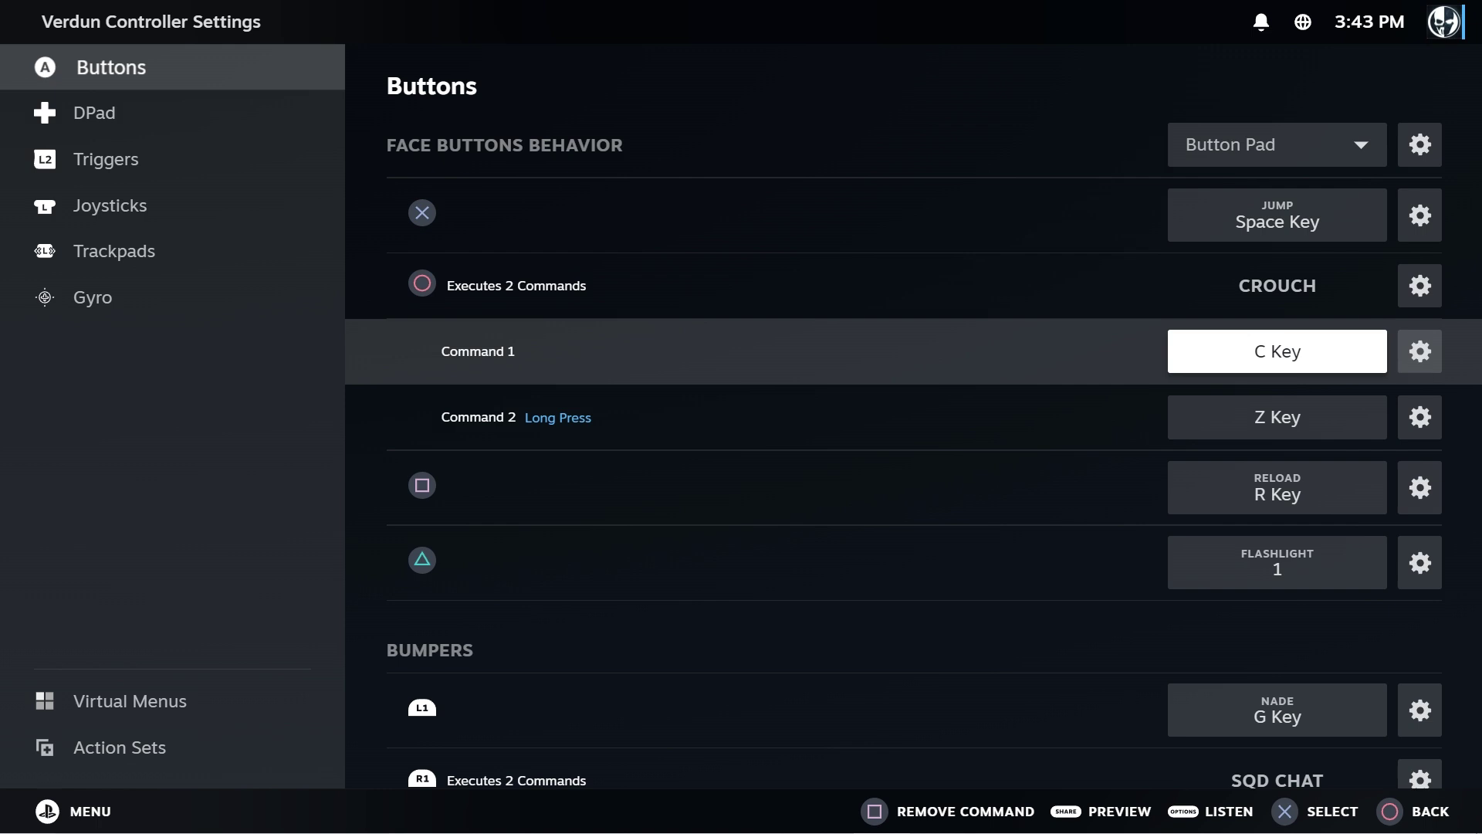
- Add an extra command to the Circle face button and assign the keyboard's G Key to it
{"action": "left_click", "coordinate": [1276, 417]}
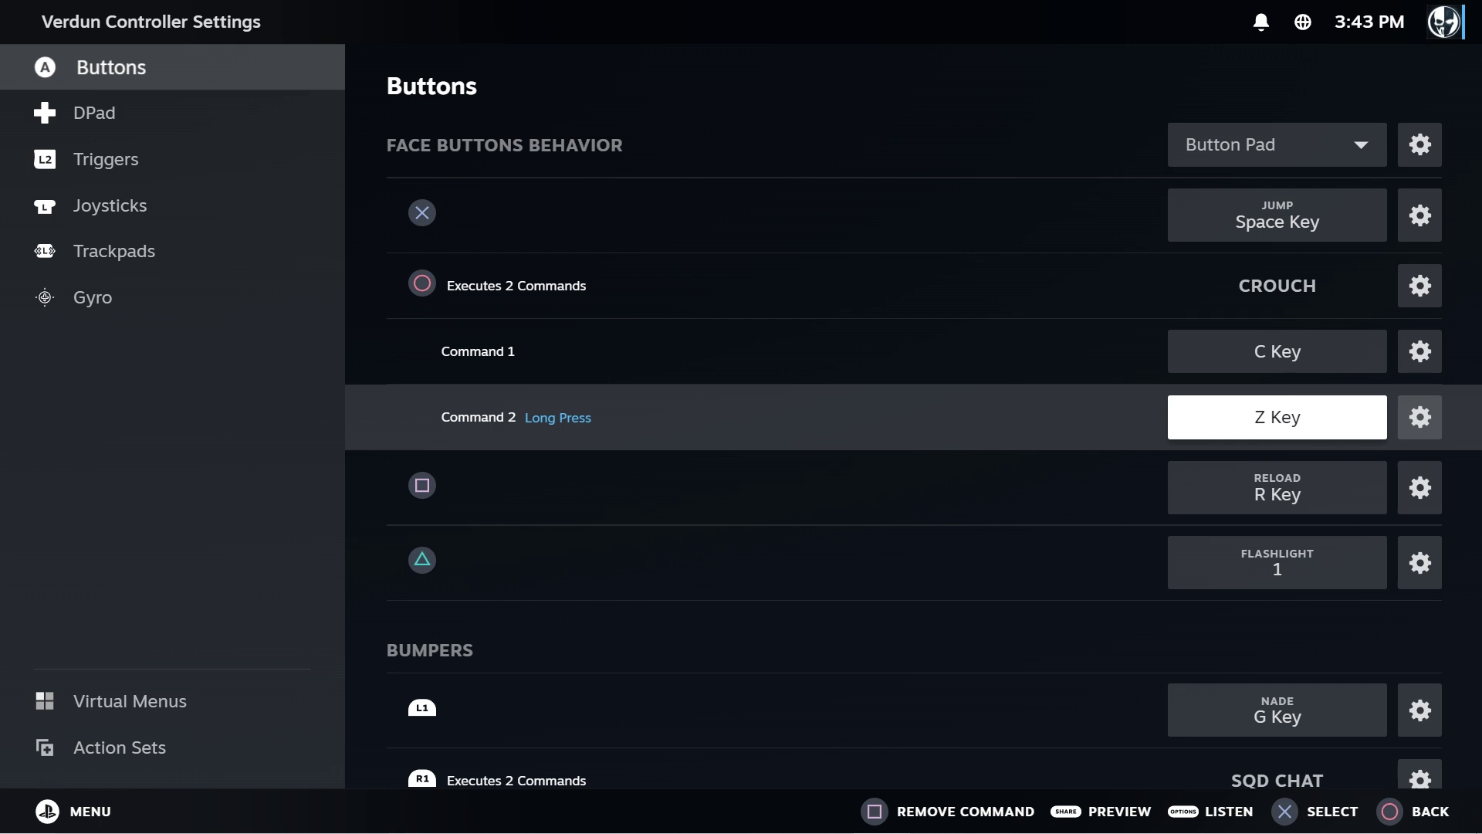
{"action": "key", "text": "Up"}
{"action": "key", "text": "Up"}
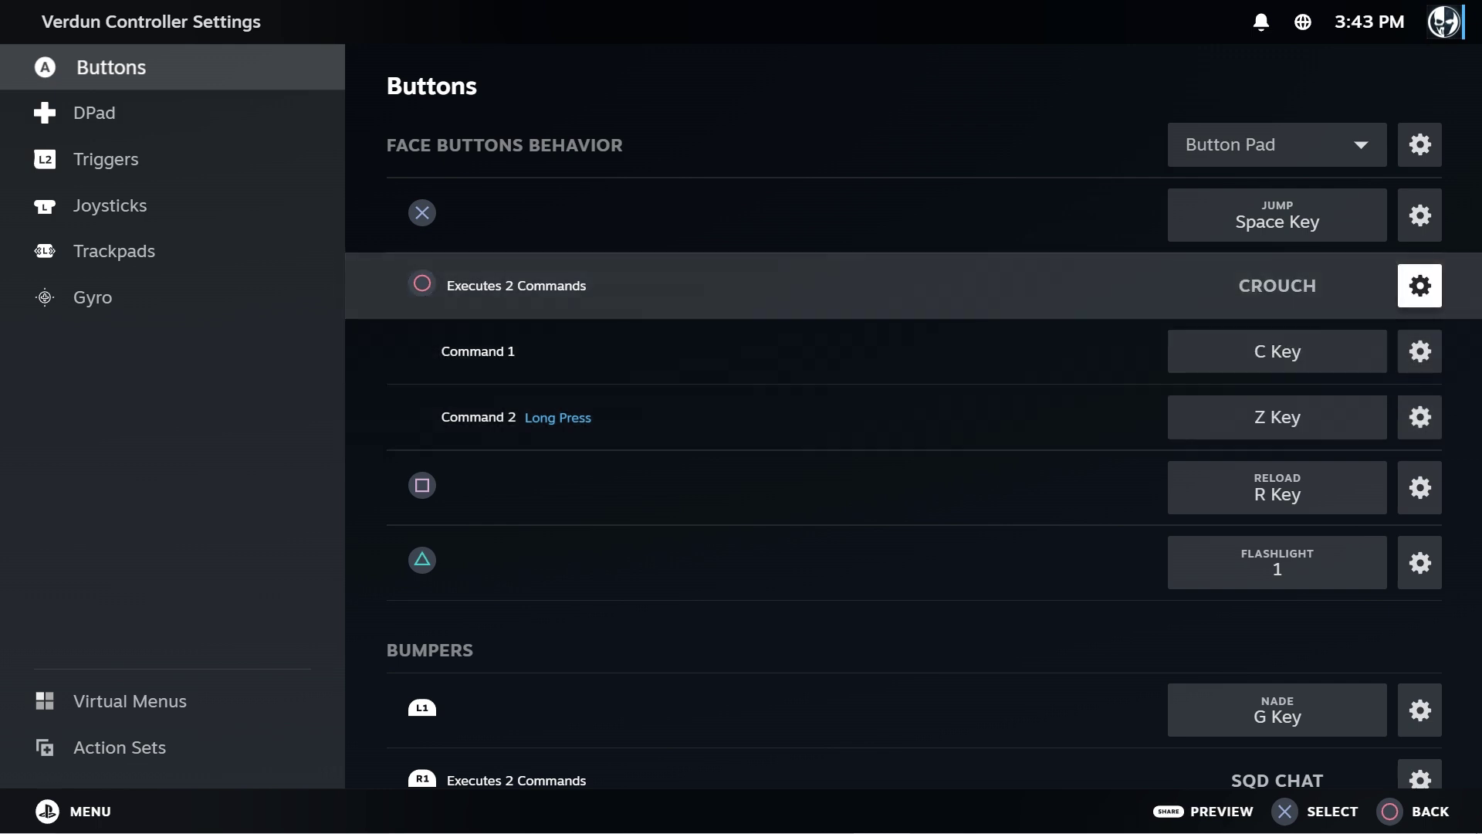
{"action": "key", "text": "Return"}
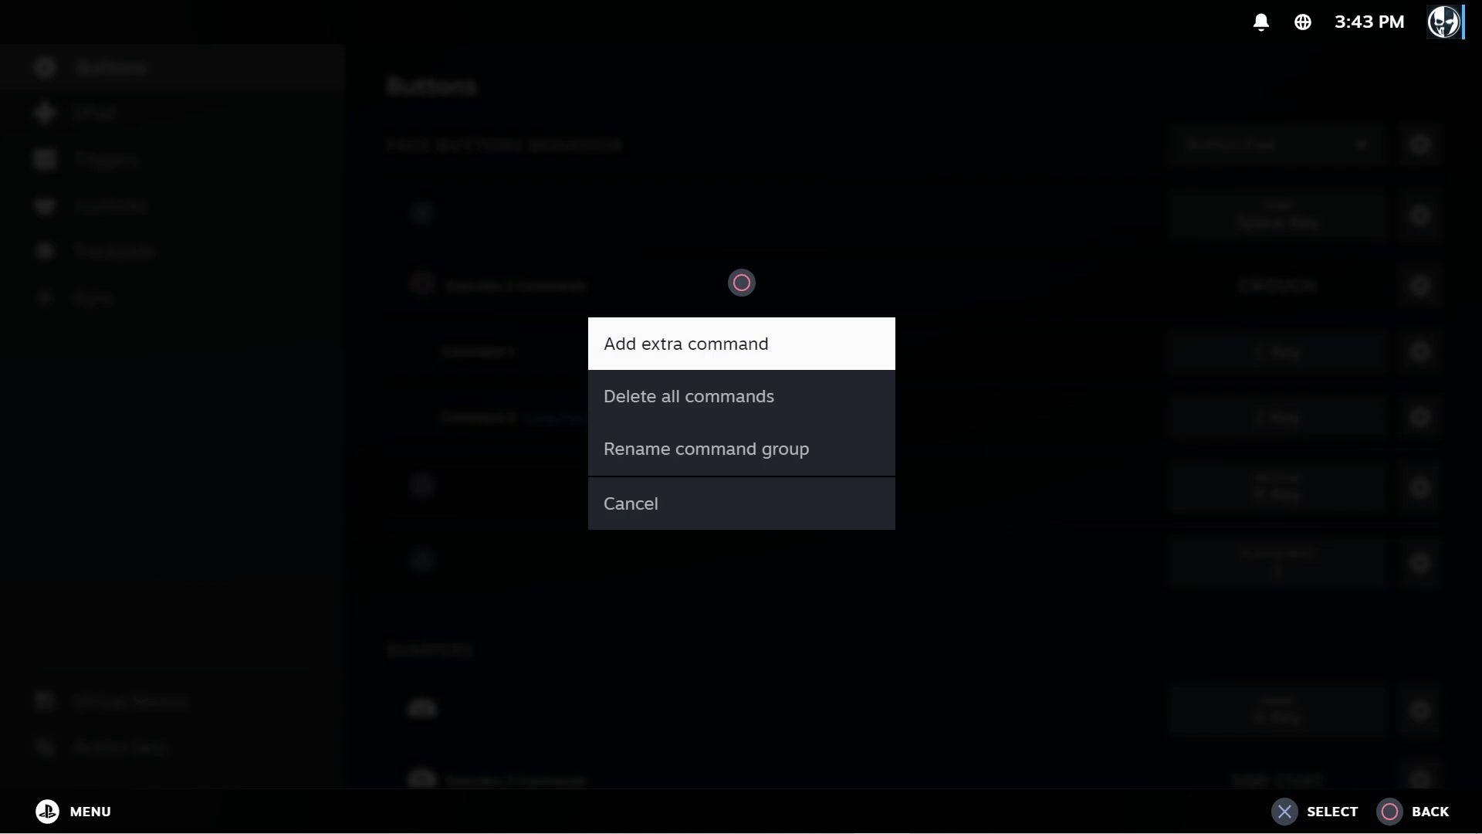
{"action": "key", "text": "Return"}
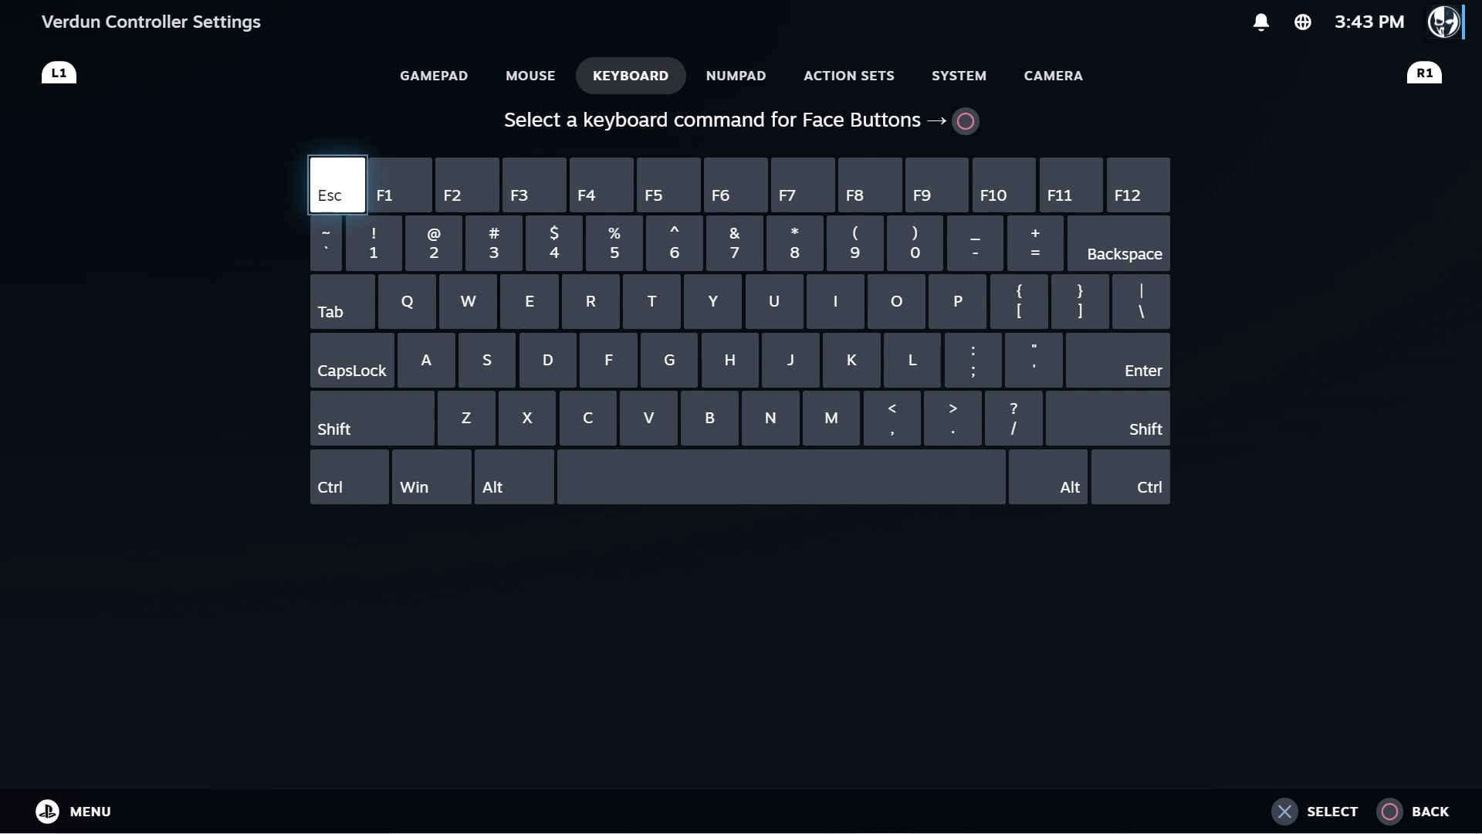
{"action": "key", "text": "Down"}
{"action": "key", "text": "Down"}
{"action": "key", "text": "Down"}
{"action": "key", "text": "Right"}
{"action": "key", "text": "Right"}
{"action": "key", "text": "Right"}
{"action": "key", "text": "Right"}
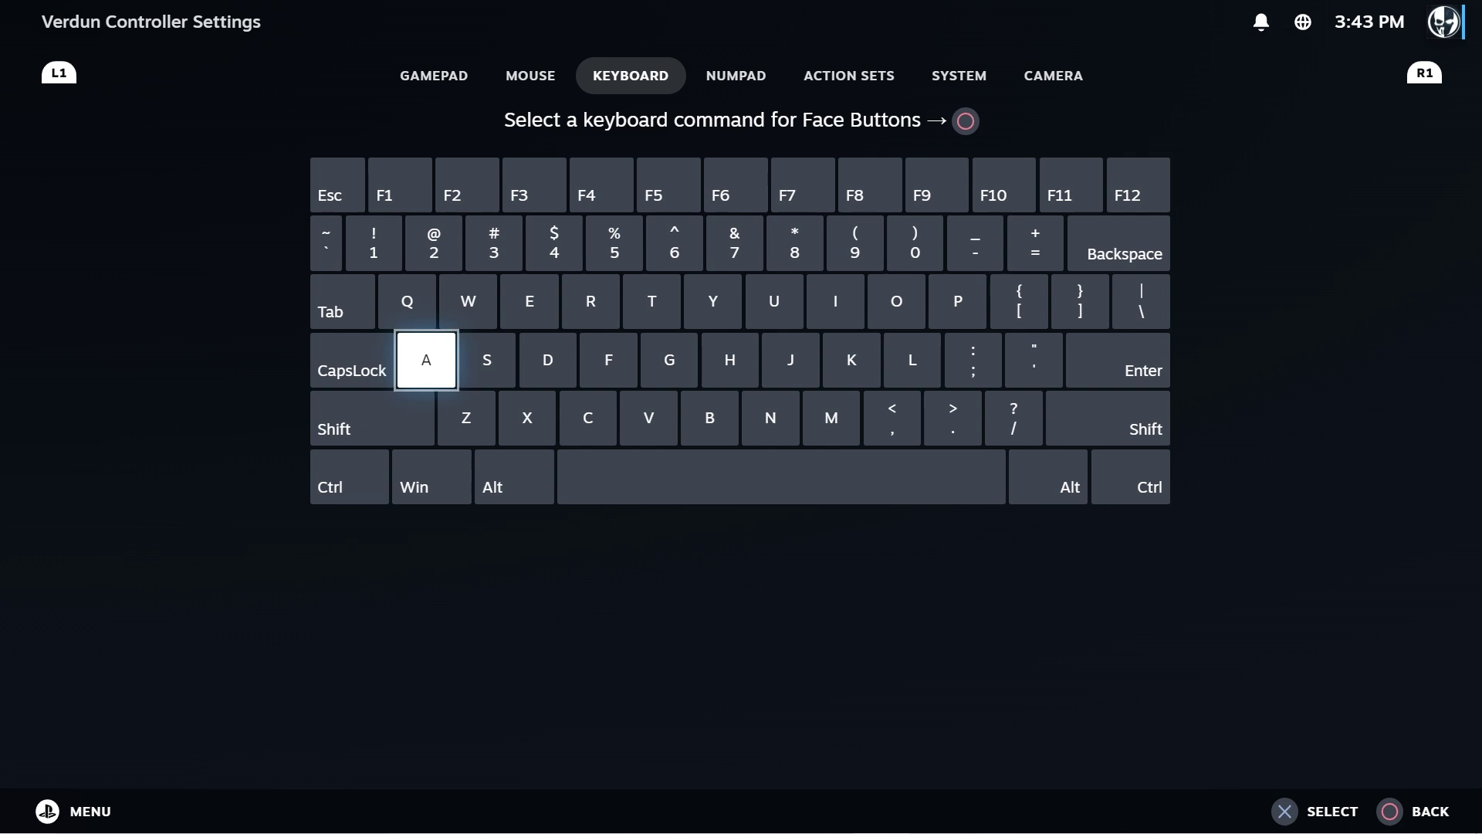
{"action": "key", "text": "Right"}
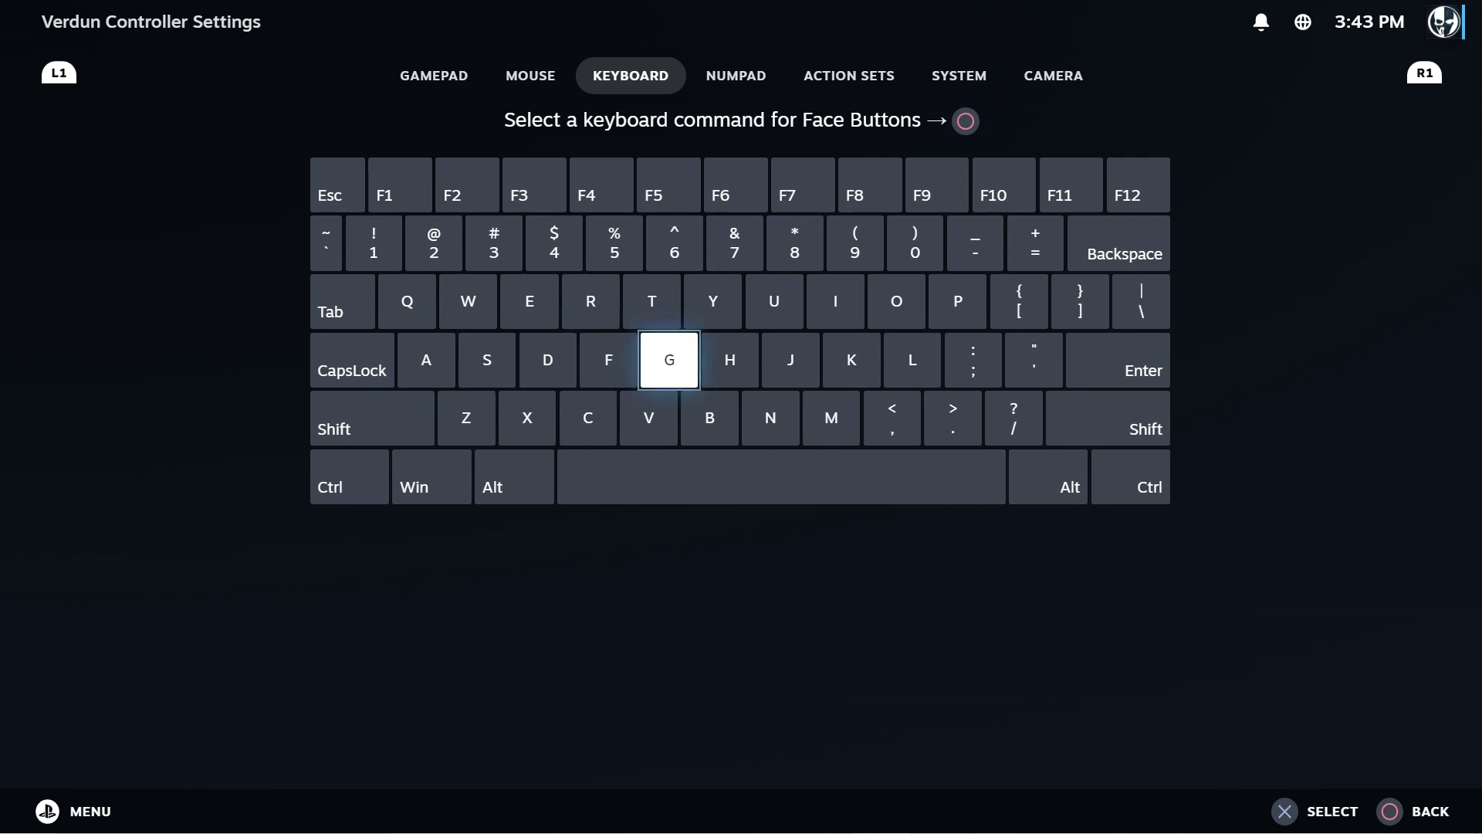
{"action": "key", "text": "Return"}
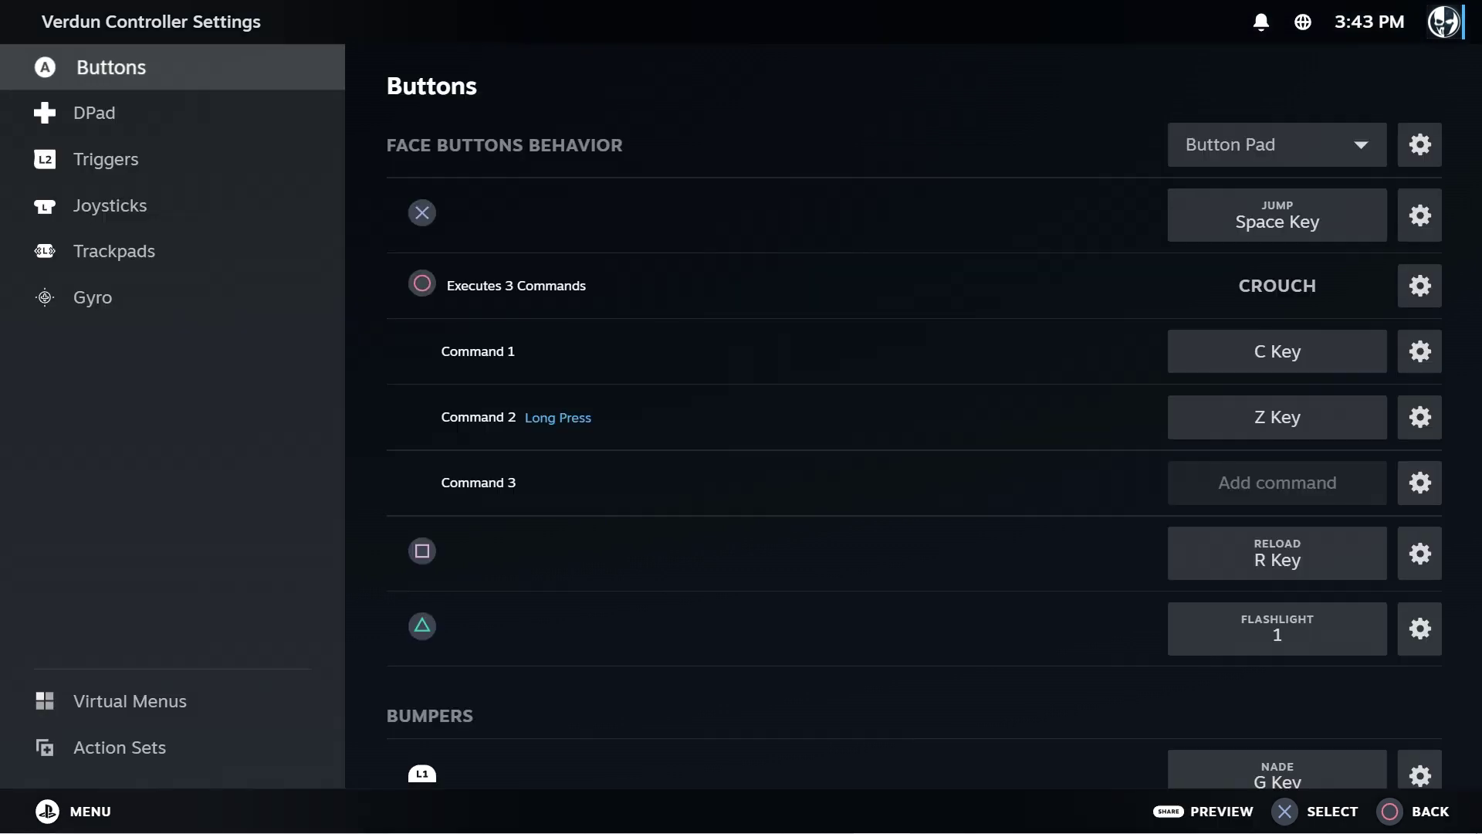
{"action": "key", "text": "Down"}
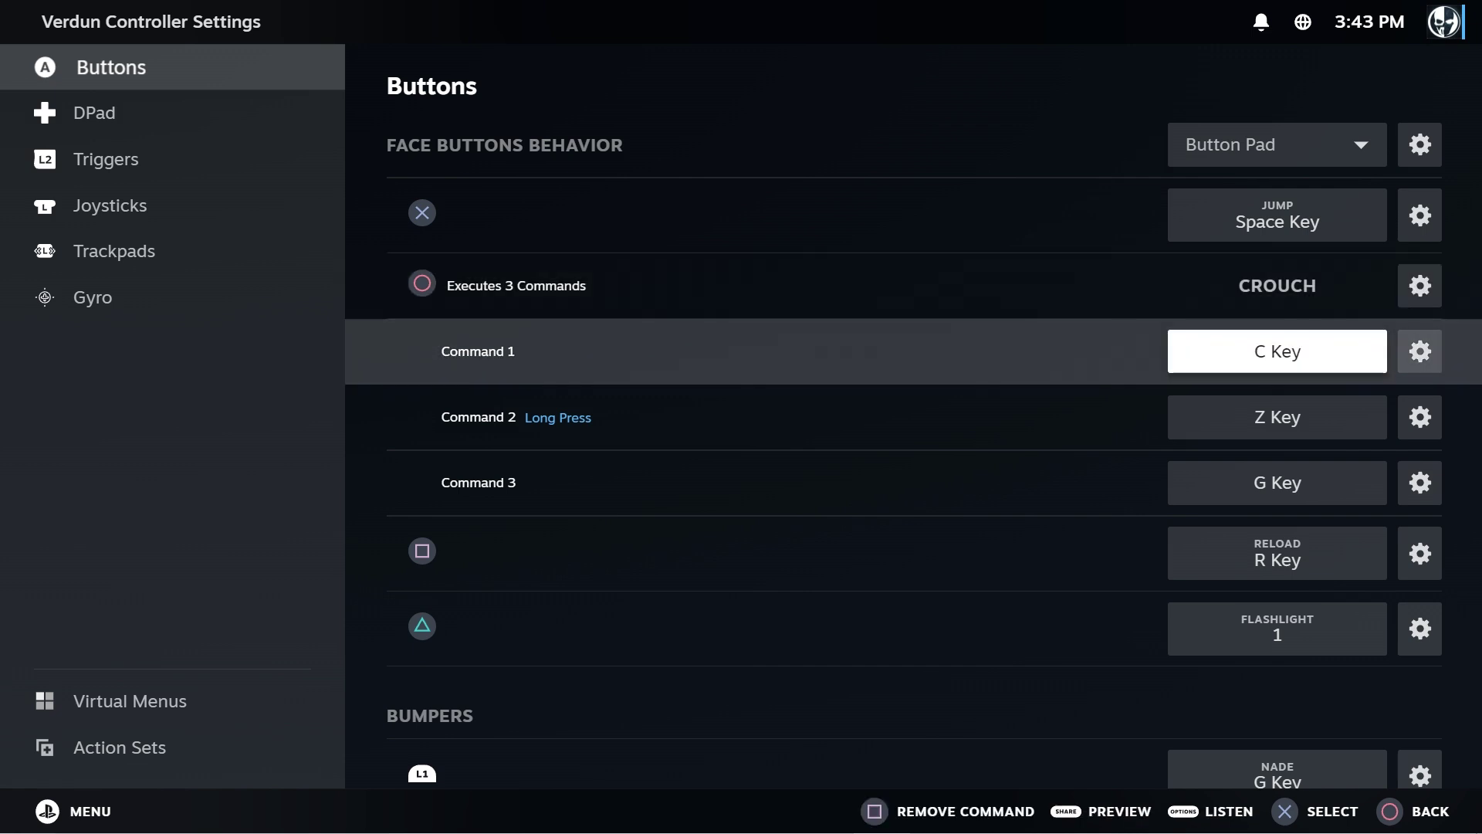
- Change the activation type of the Circle button's G Key command to Double Press
{"action": "key", "text": "Down"}
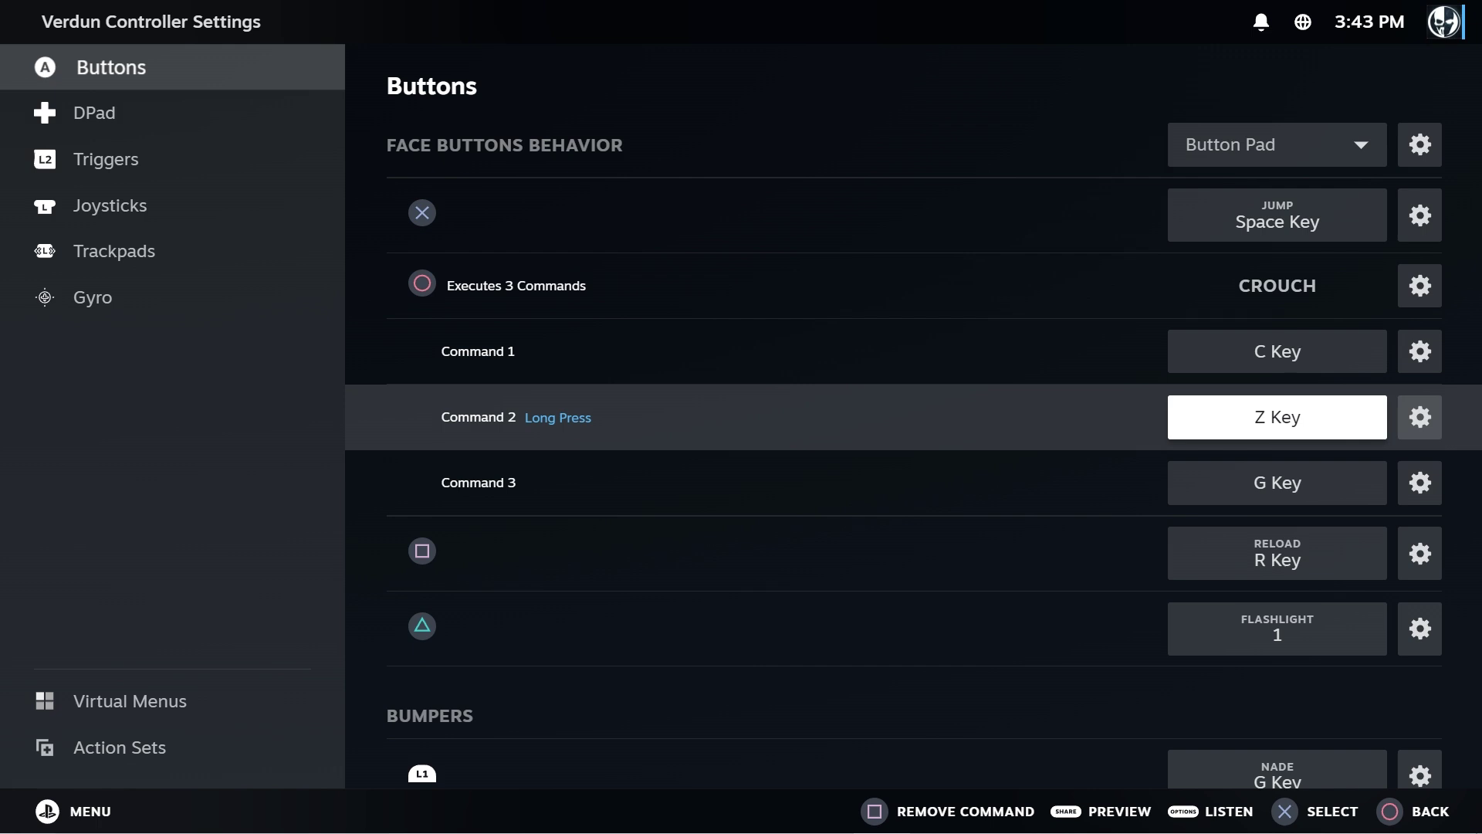
{"action": "key", "text": "Down"}
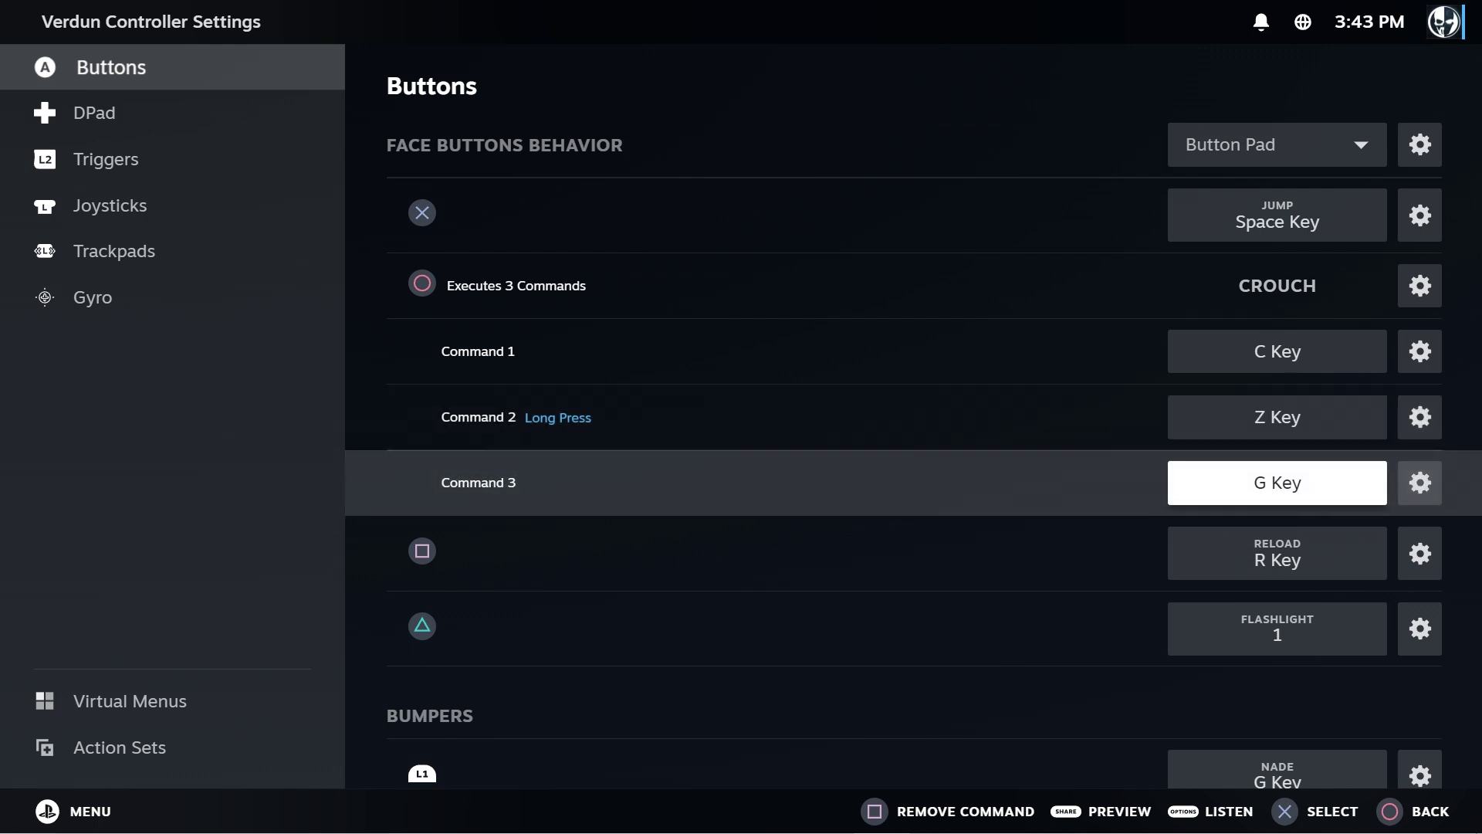
{"action": "key", "text": "Right"}
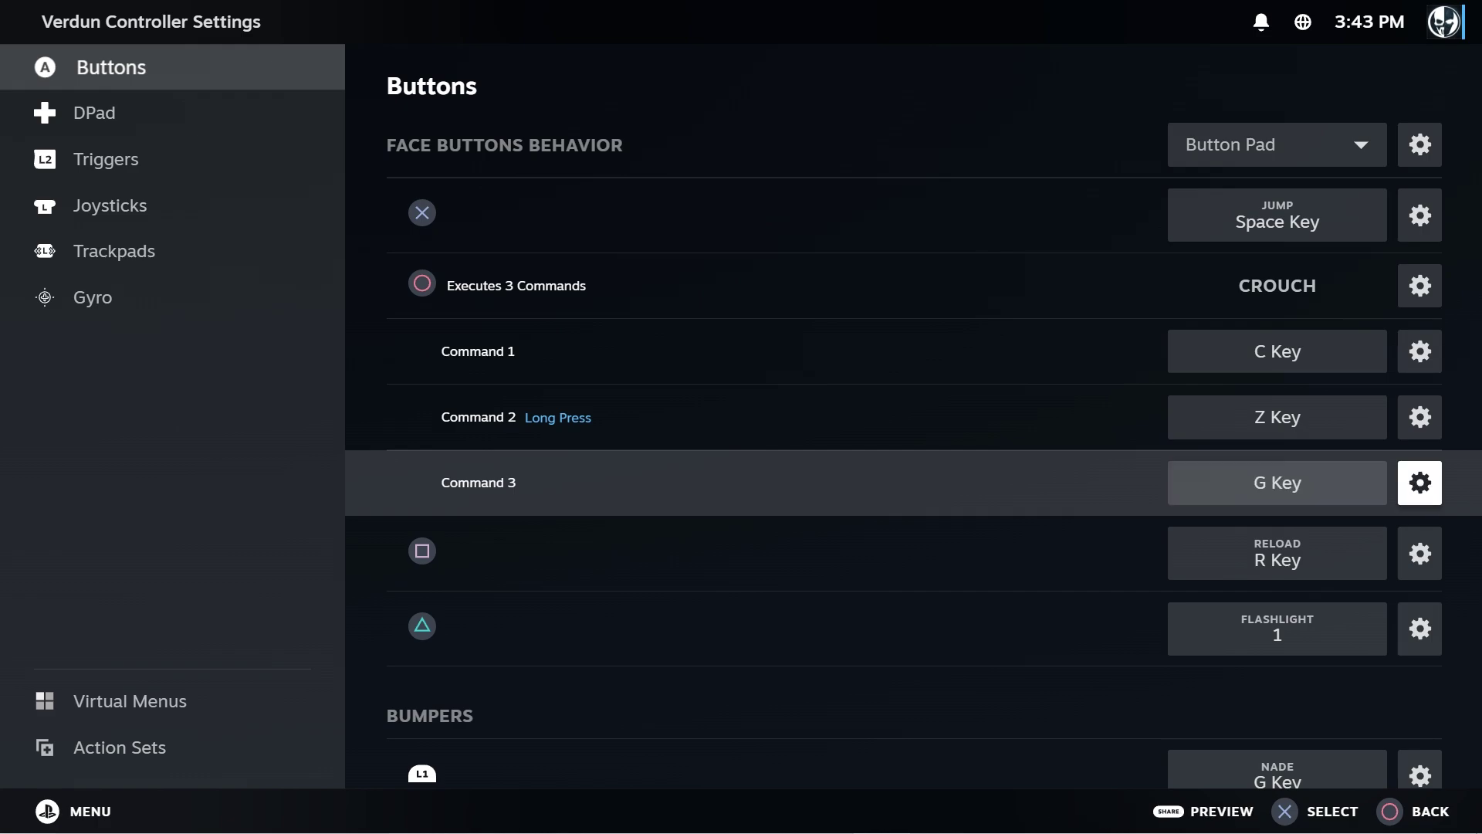
{"action": "key", "text": "Return"}
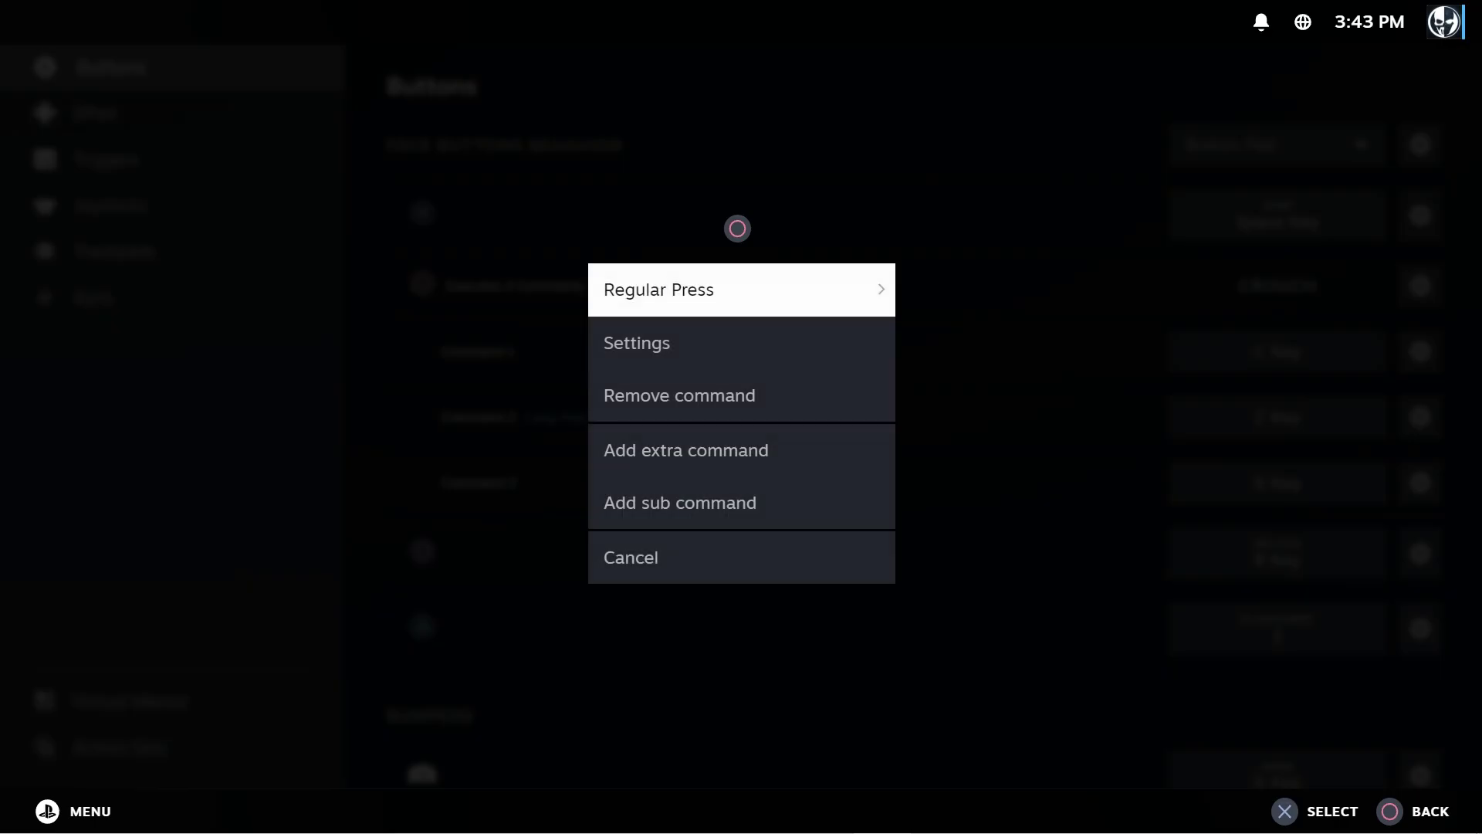
{"action": "key", "text": "Return"}
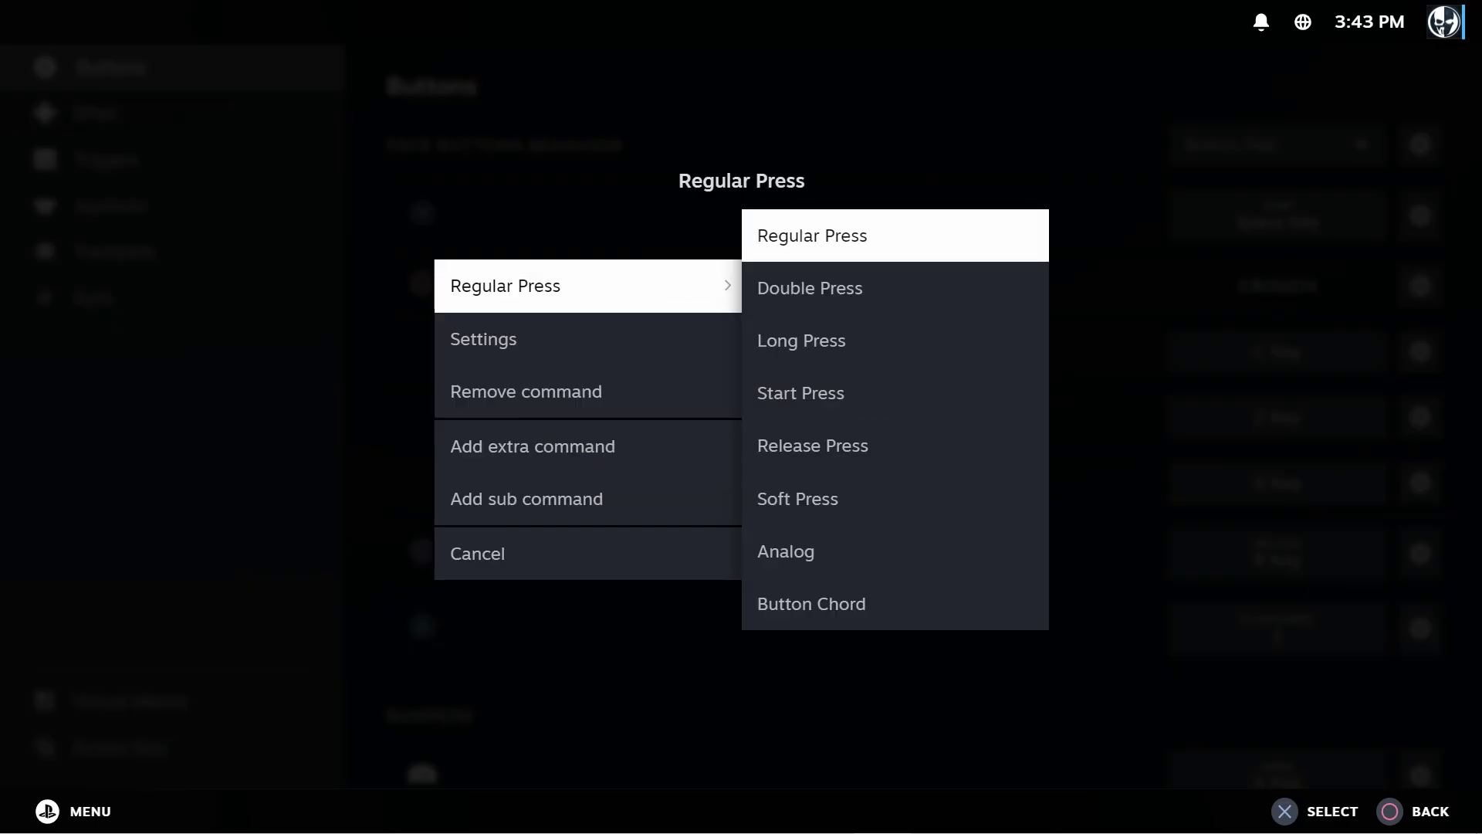
{"action": "key", "text": "Down"}
{"action": "key", "text": "Return"}
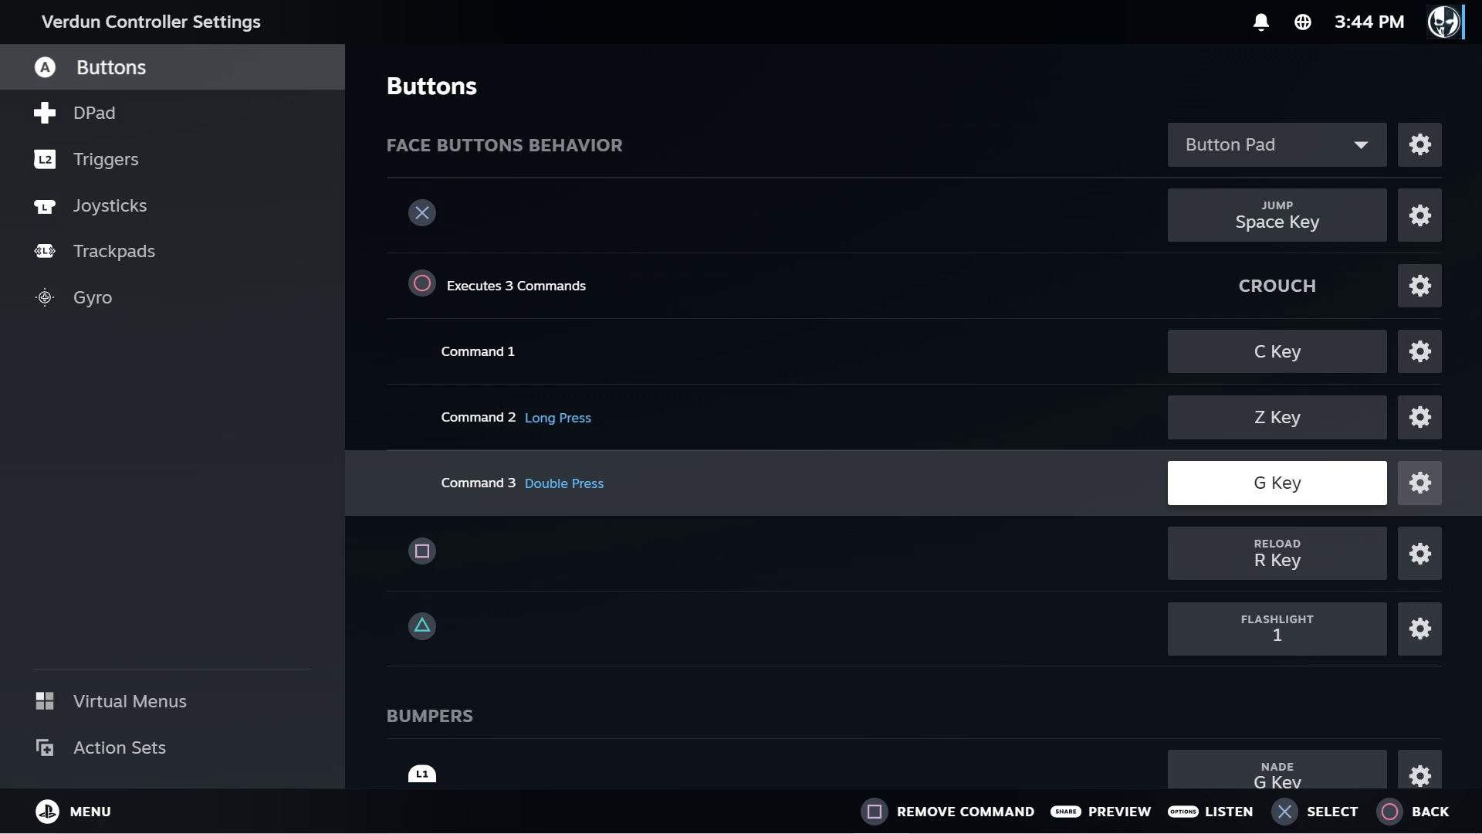
- Review the Circle button's C Key, Z Key and G Key commands and their activation types
{"action": "key", "text": "Up"}
{"action": "key", "text": "Up"}
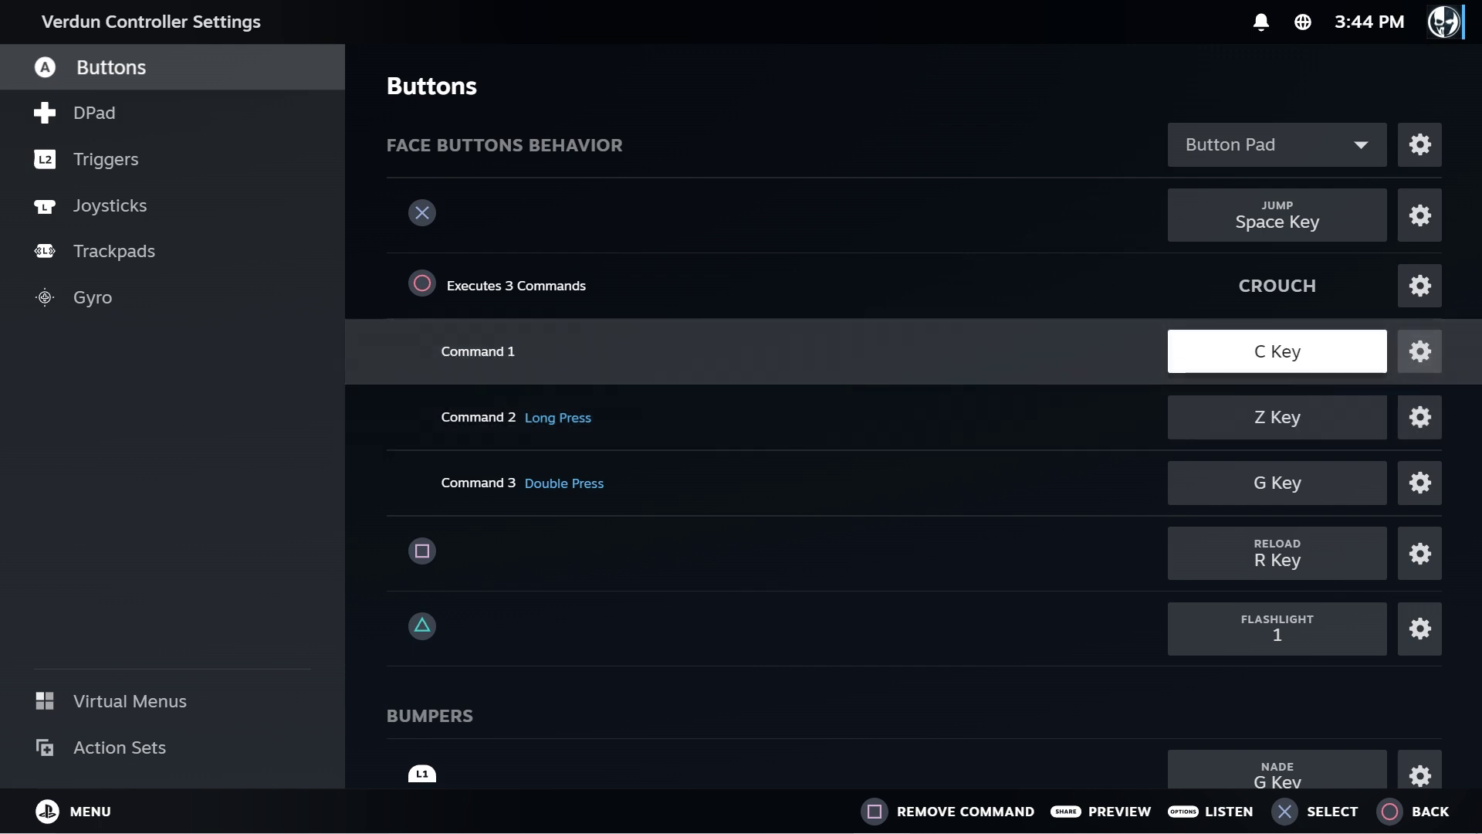
{"action": "key", "text": "Up"}
{"action": "key", "text": "Down"}
{"action": "key", "text": "Down"}
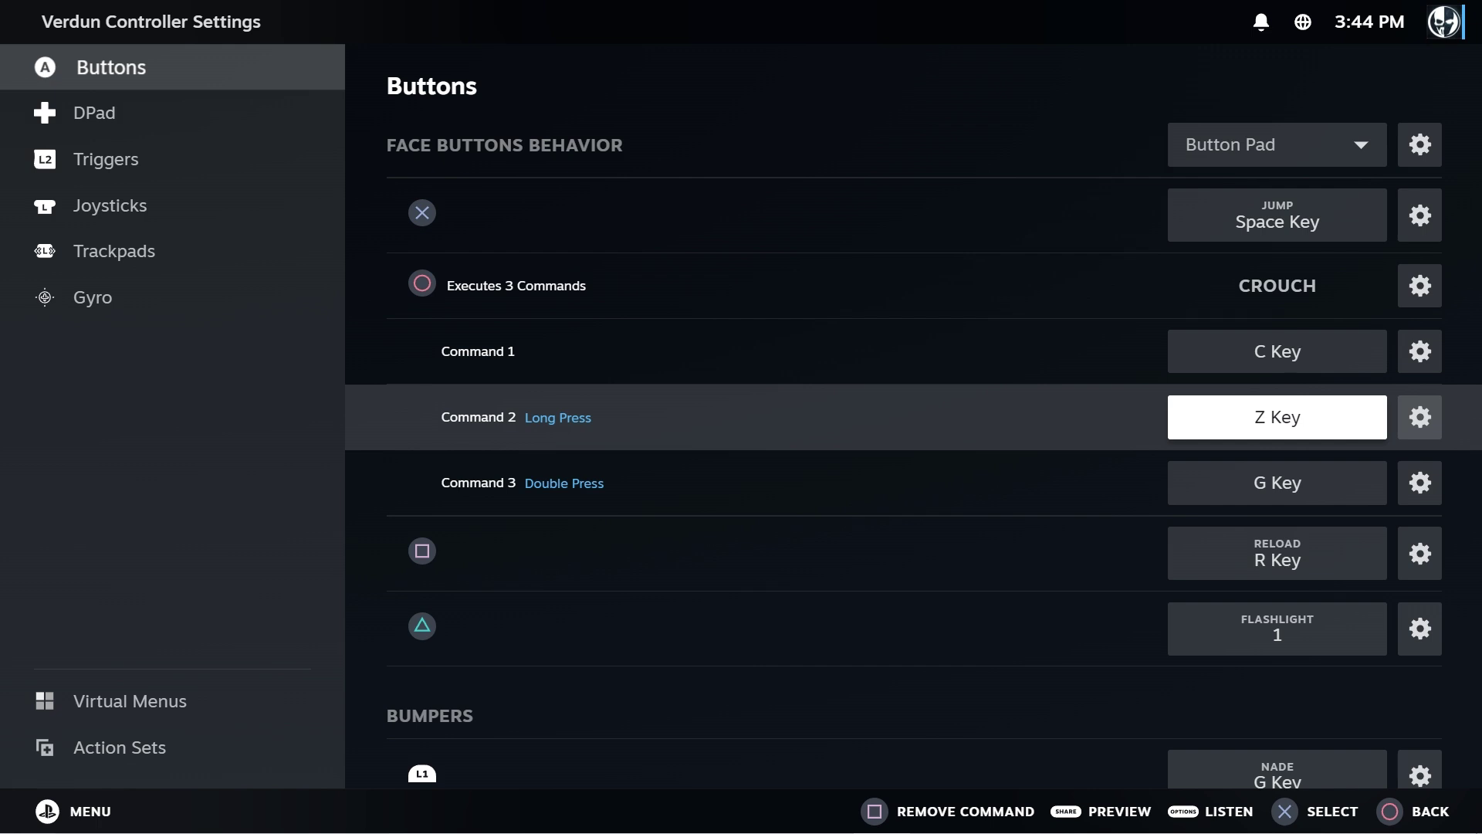
{"action": "key", "text": "Down"}
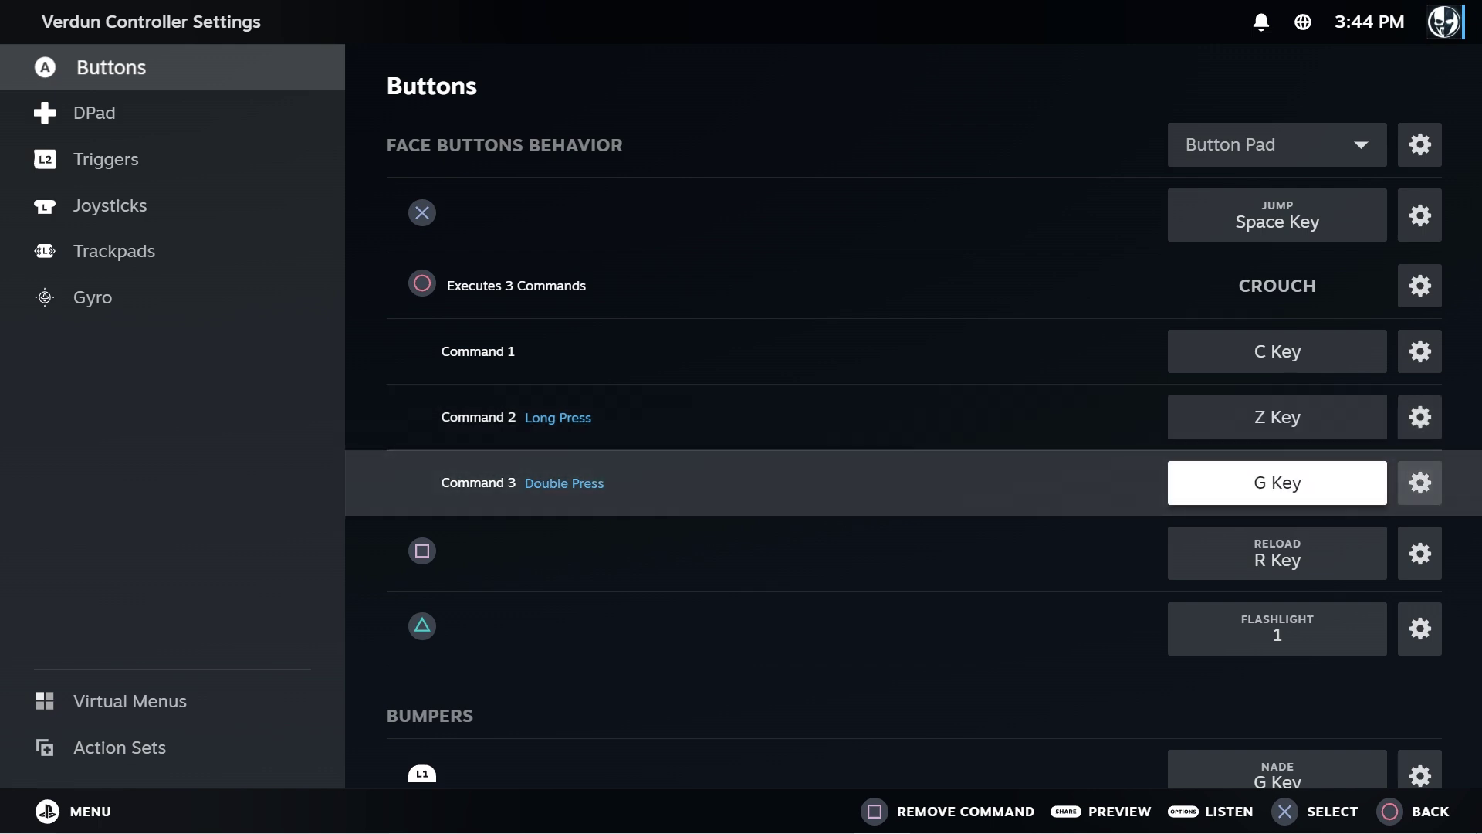
{"action": "key", "text": "Up"}
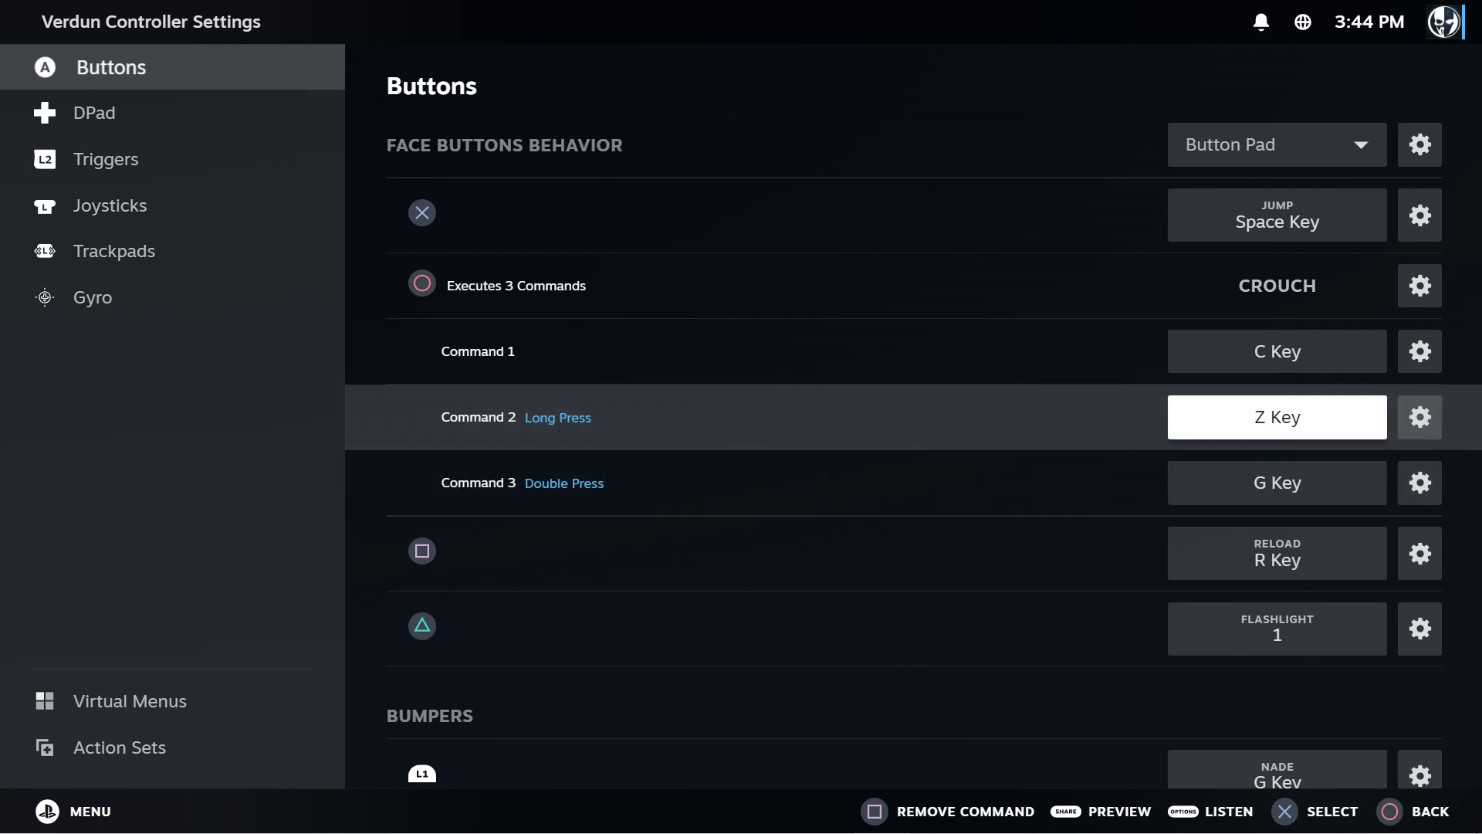
{"action": "key", "text": "Up"}
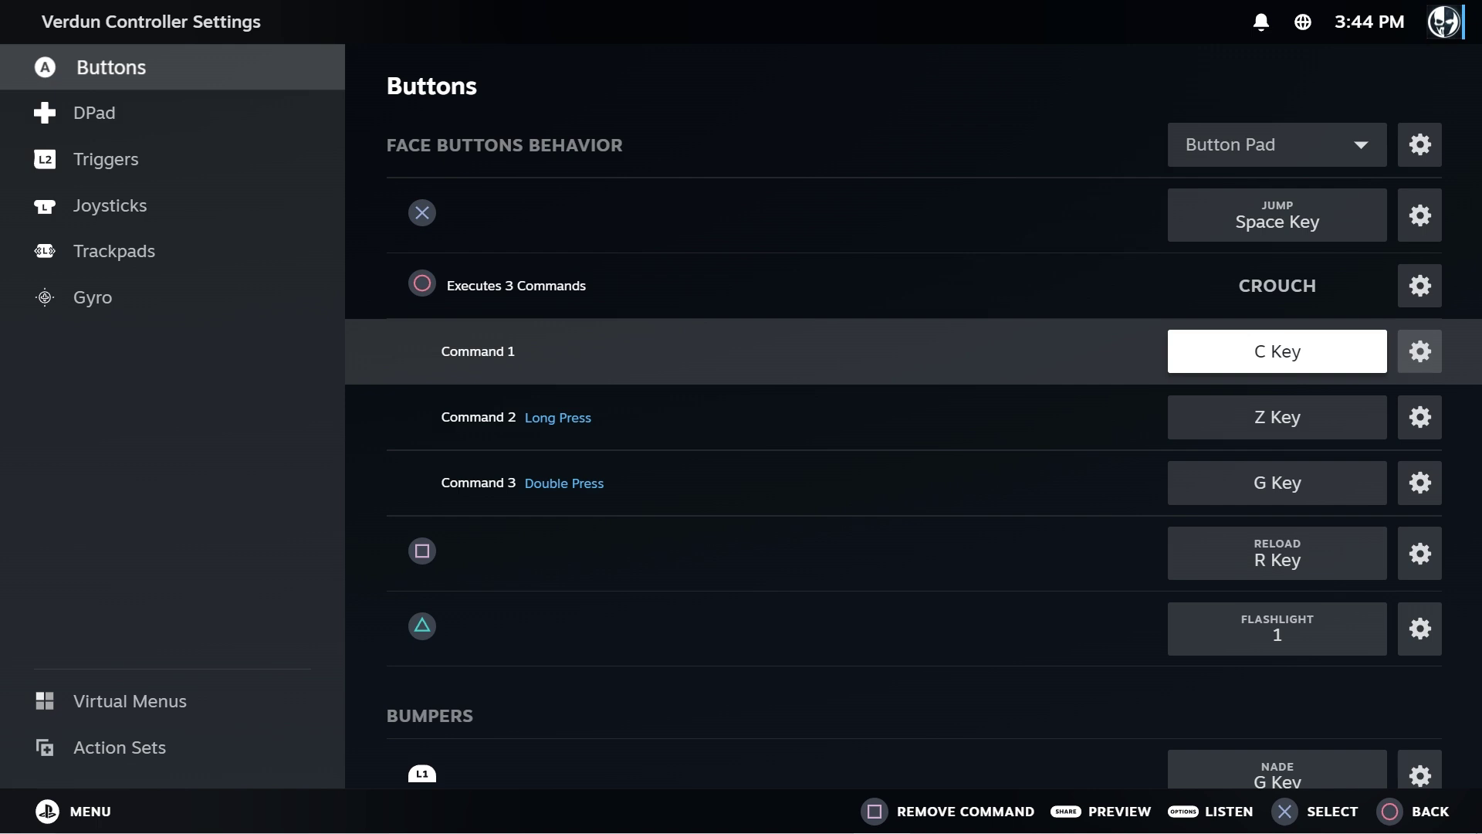
{"action": "key", "text": "Return"}
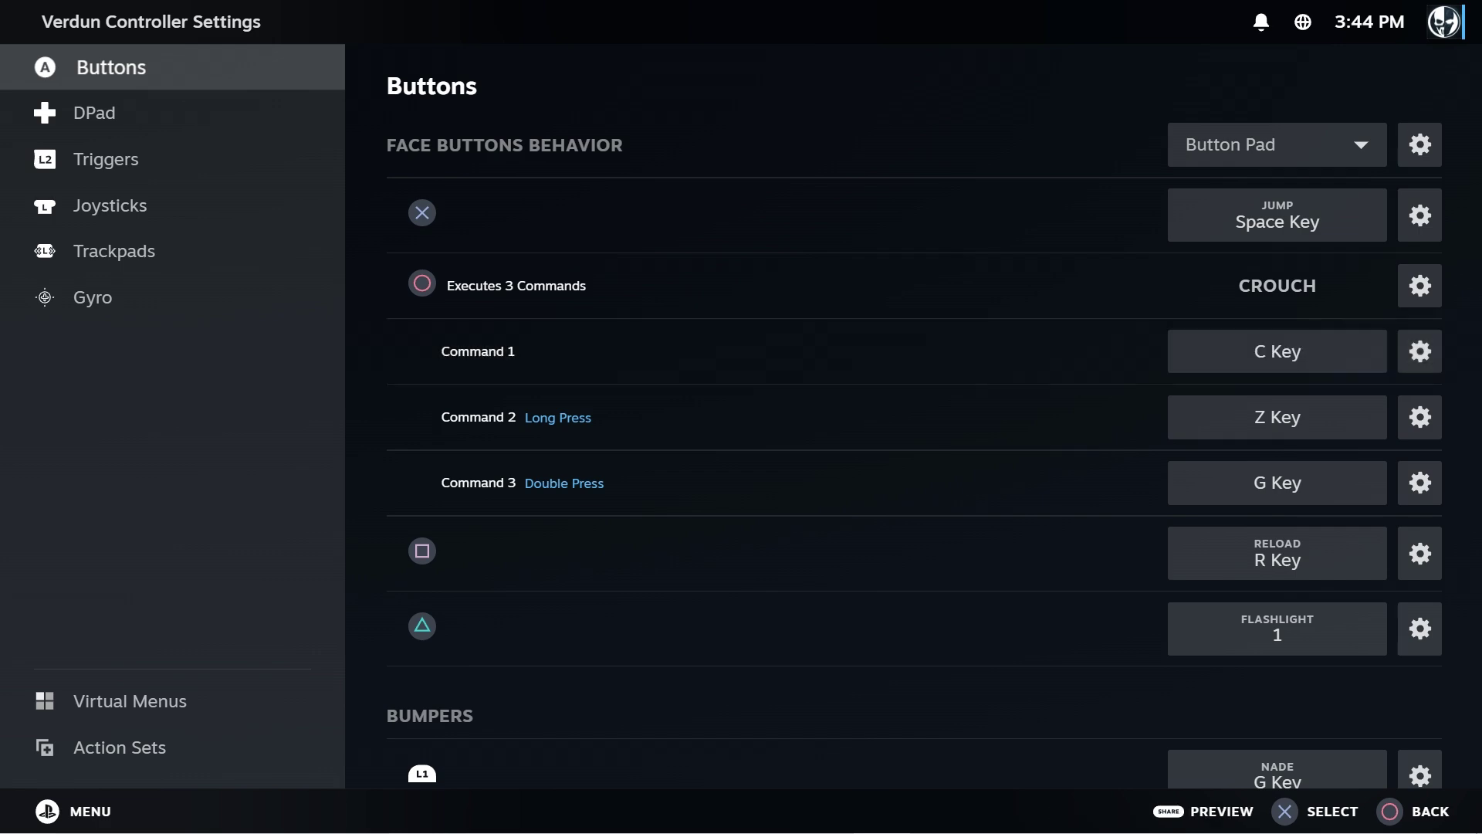
- Leave Verdun's controller settings and return to the installed games in the library
{"action": "key", "text": "Escape"}
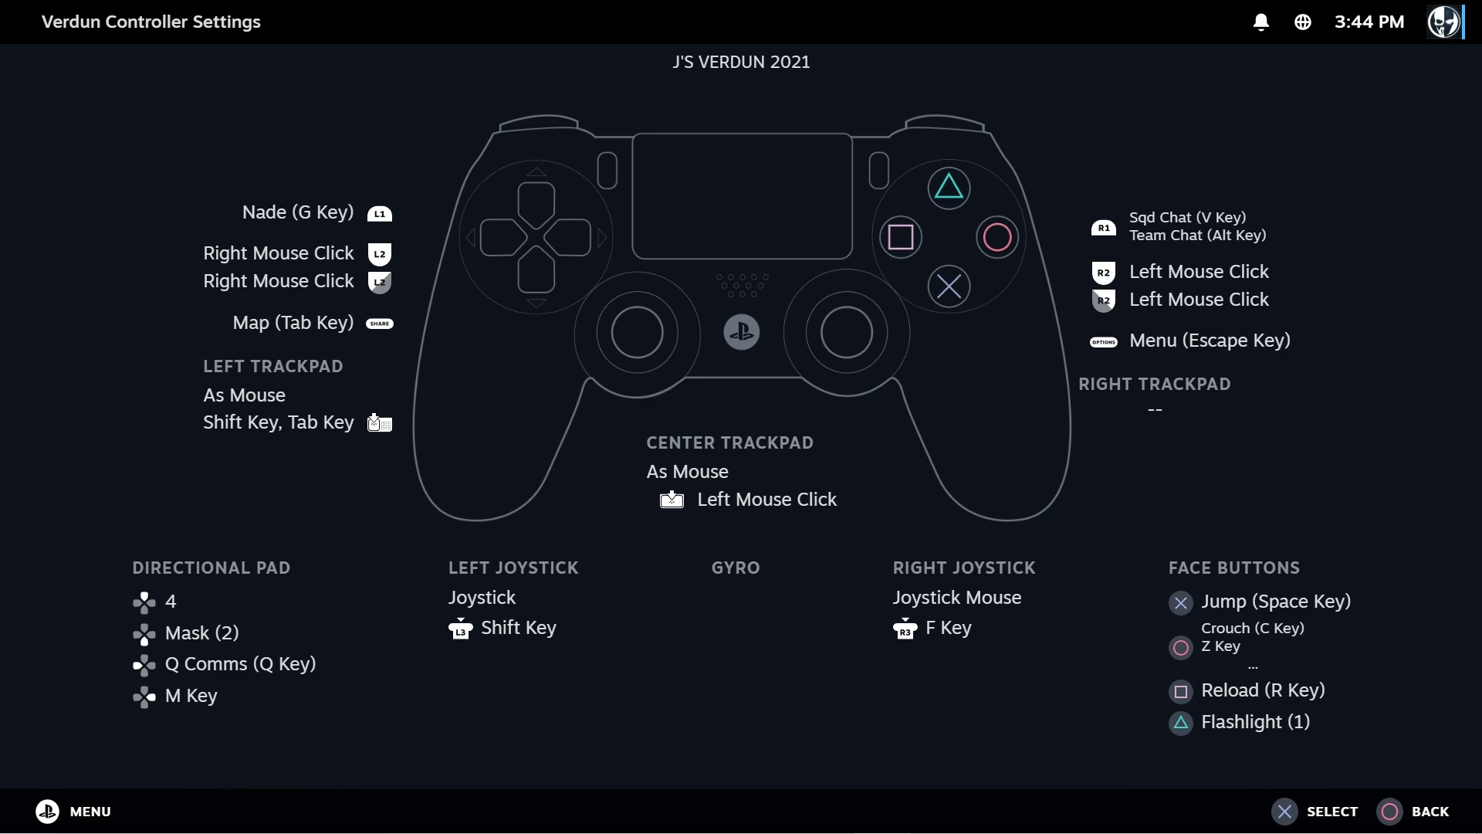
{"action": "key", "text": "Escape"}
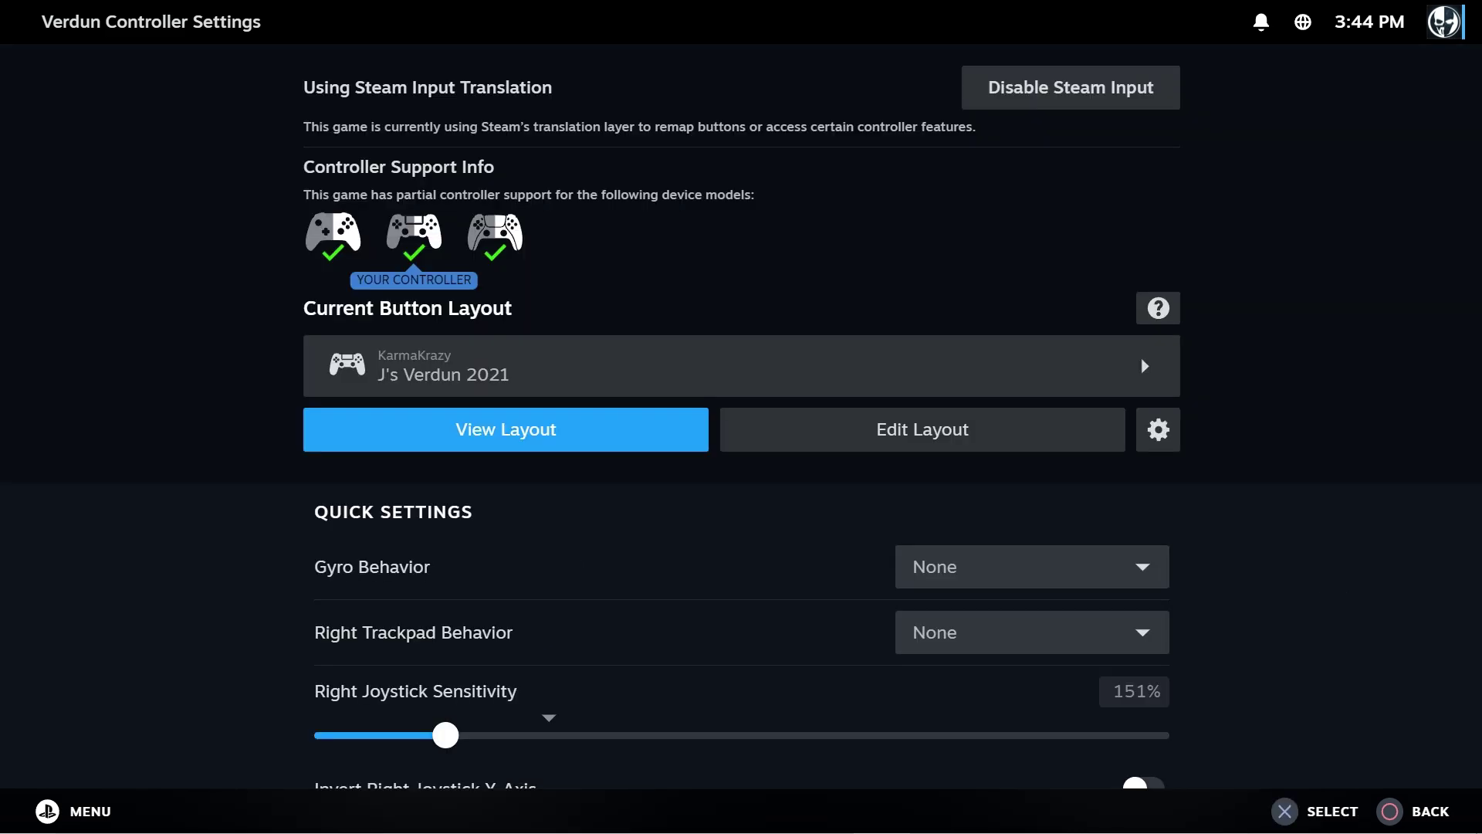
{"action": "key", "text": "Escape"}
{"action": "key", "text": "Escape"}
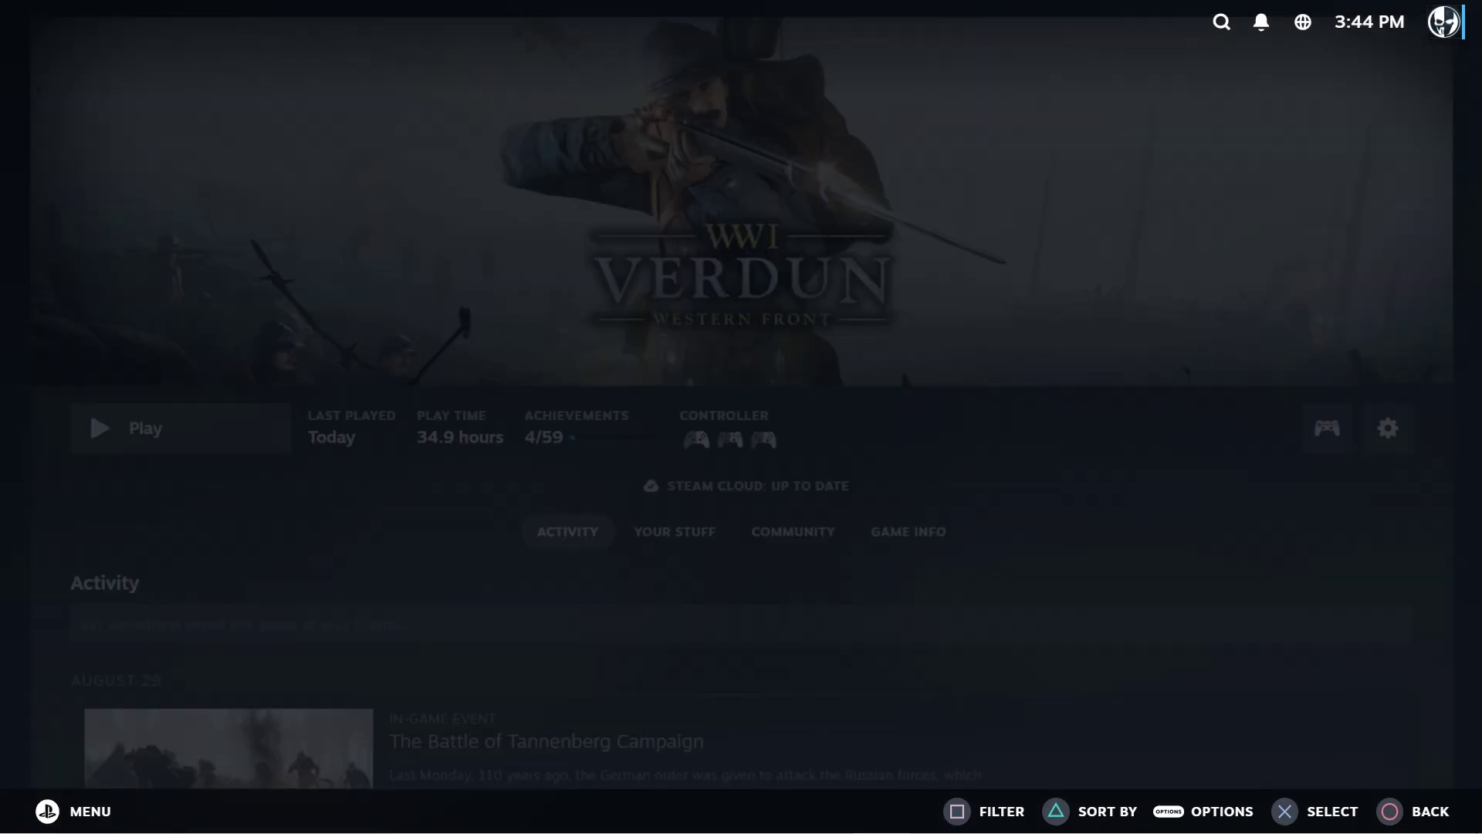
- Examine the full button layout in Arma 3's controller settings, and return to the installed games library
{"action": "key", "text": "Up"}
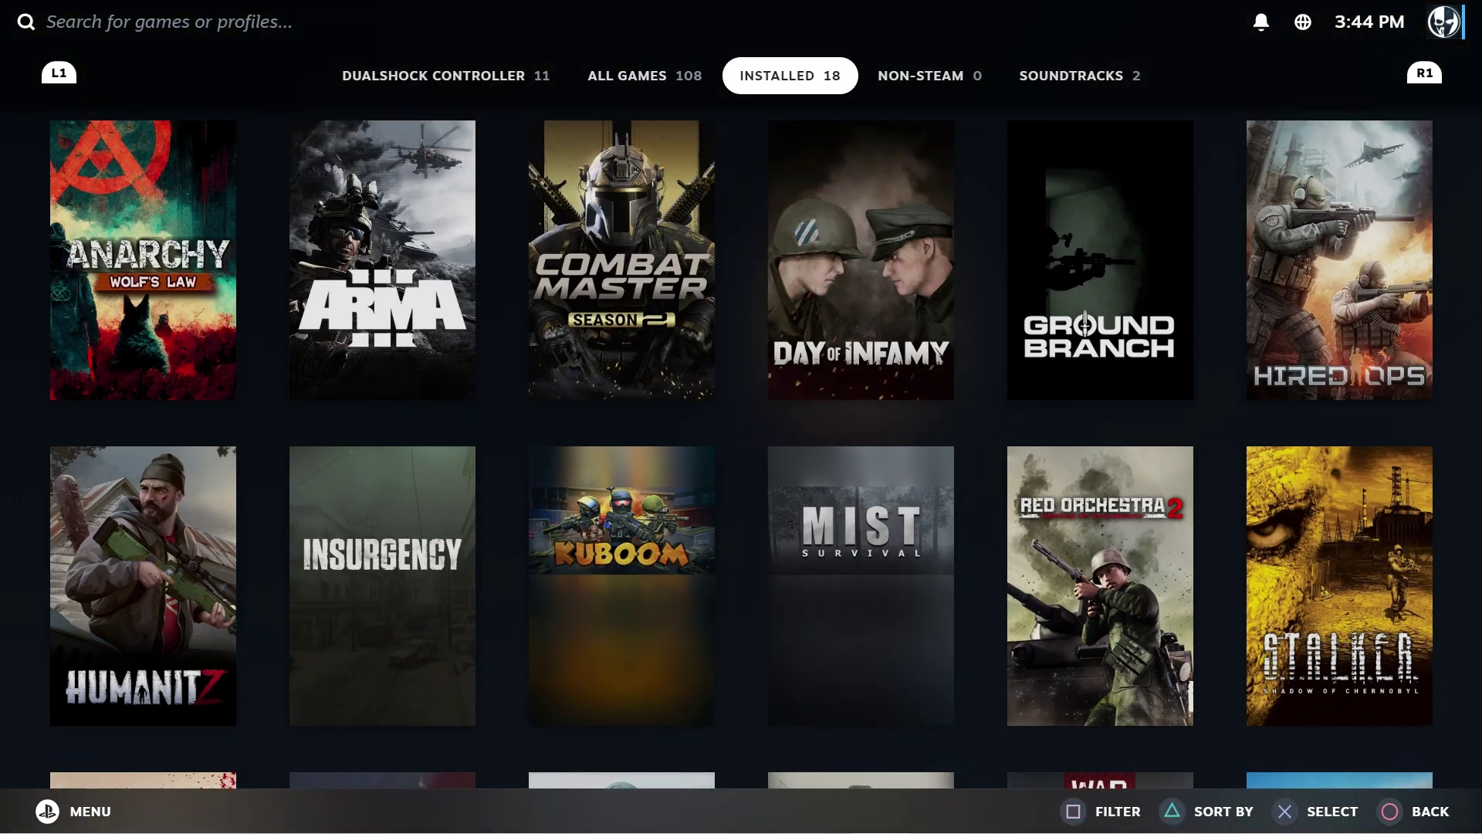
{"action": "key", "text": "Left"}
{"action": "key", "text": "Left"}
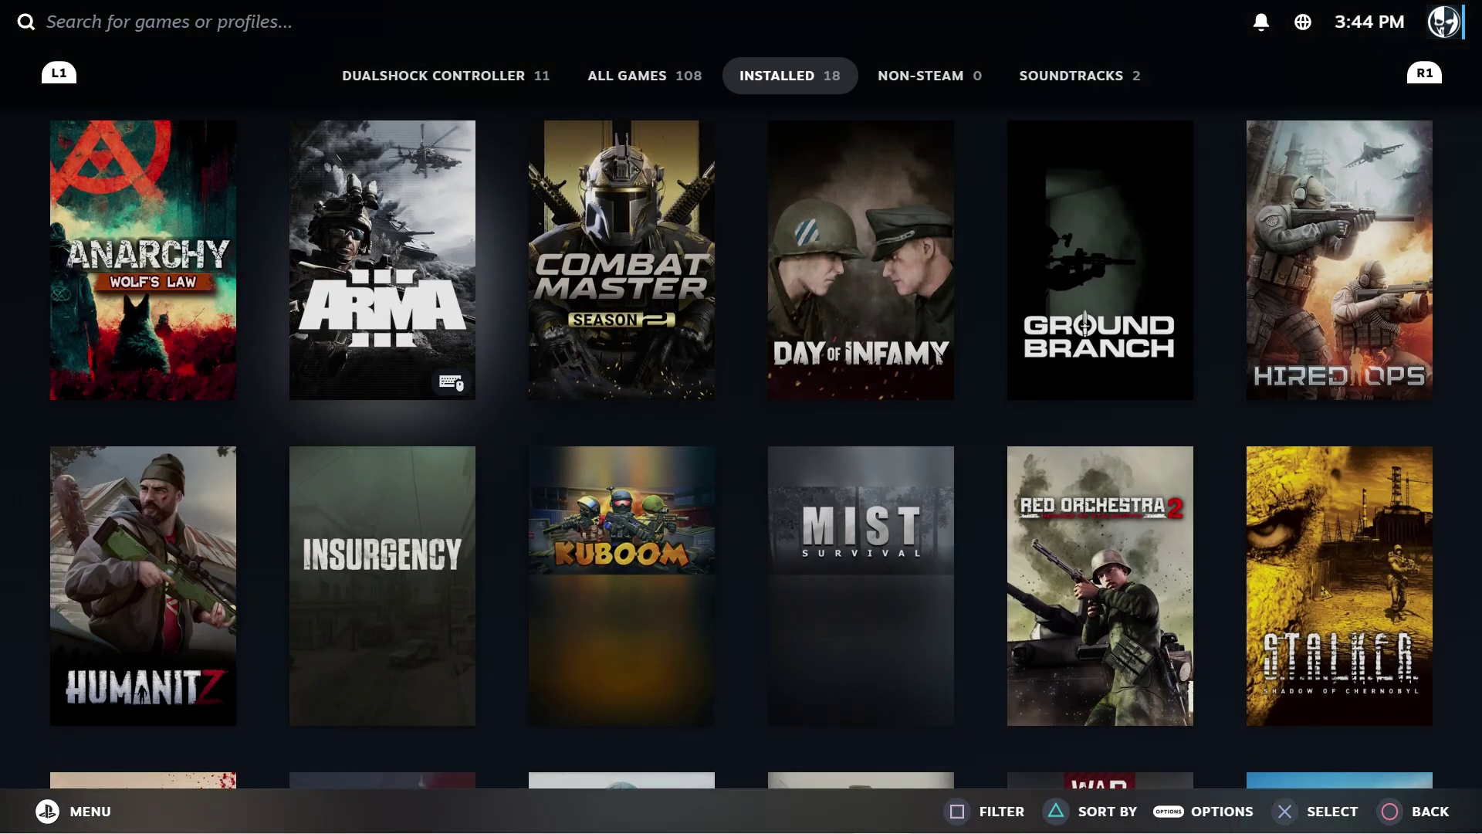
{"action": "key", "text": "Return"}
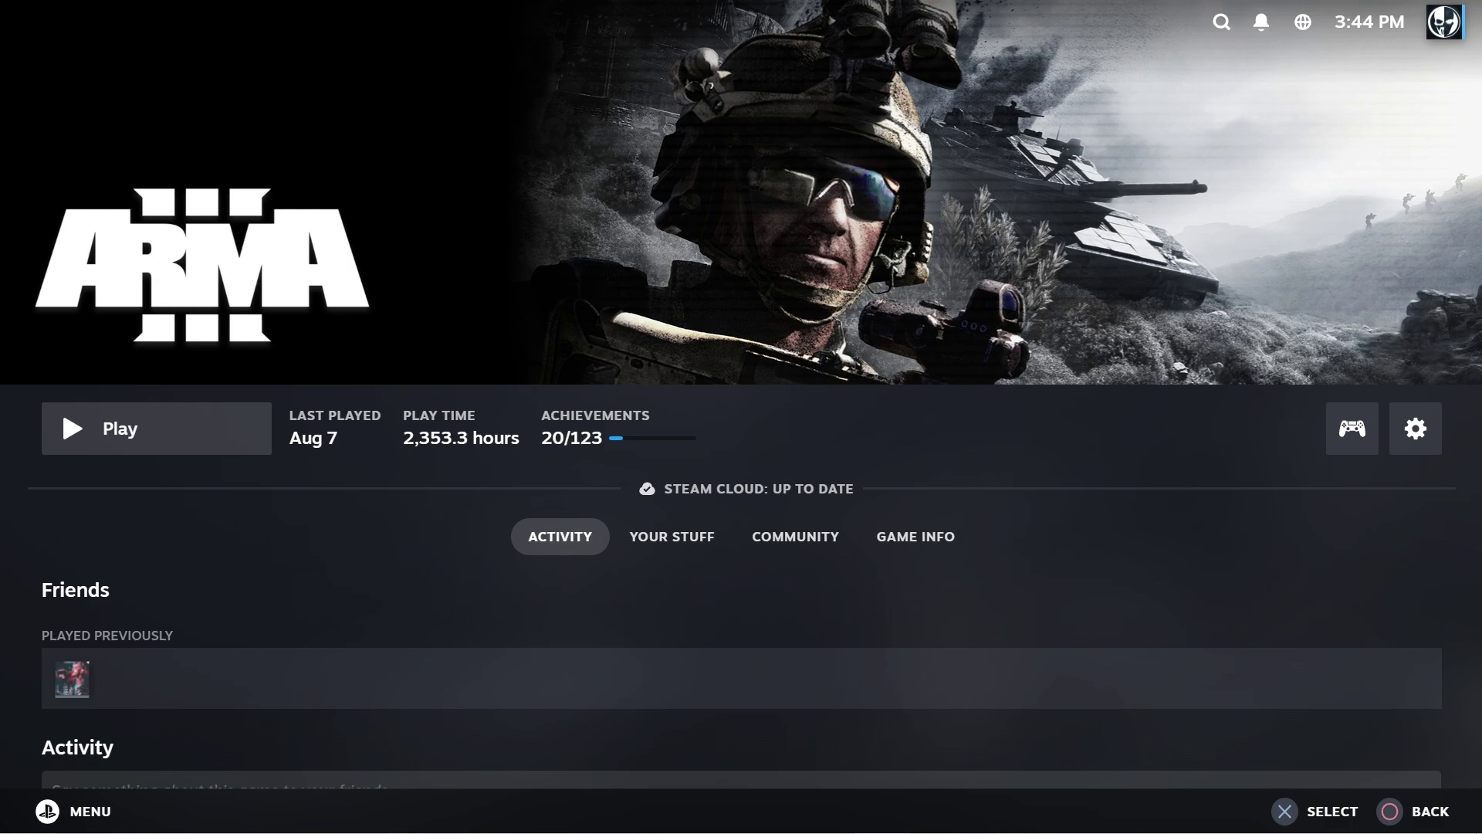
{"action": "key", "text": "Return"}
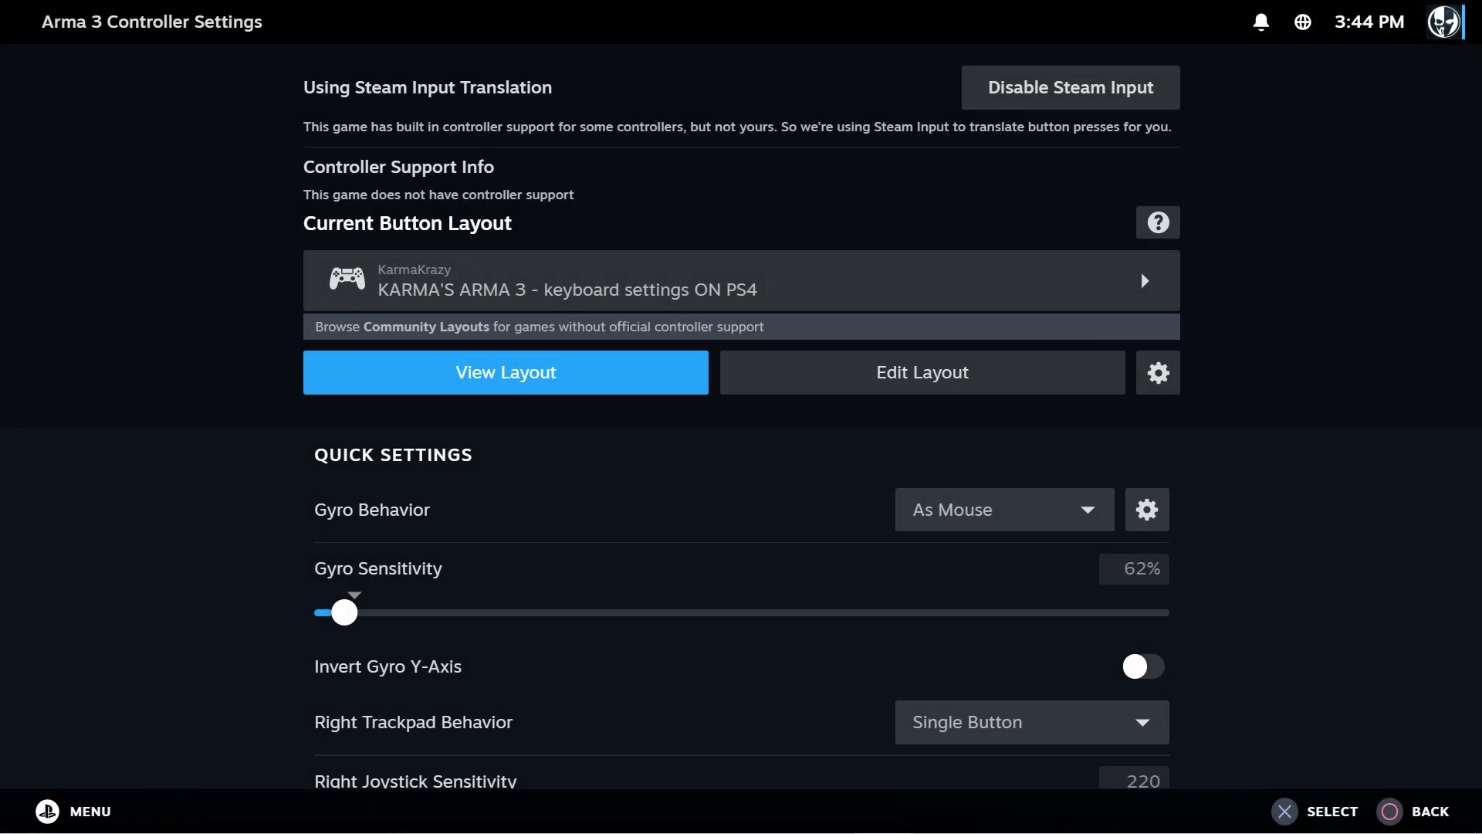
{"action": "key", "text": "Return"}
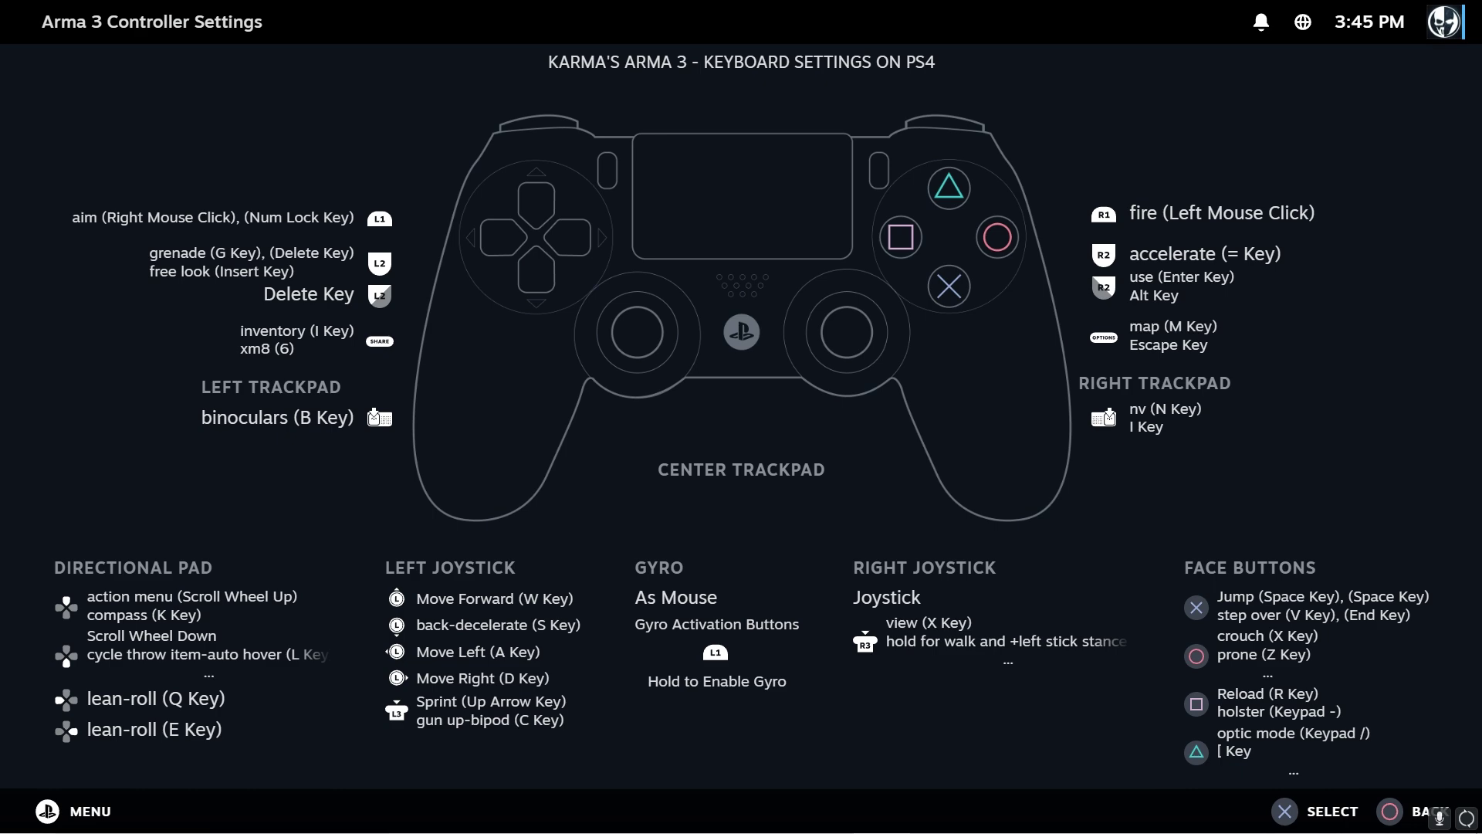
{"action": "key", "text": "Escape"}
{"action": "key", "text": "Escape"}
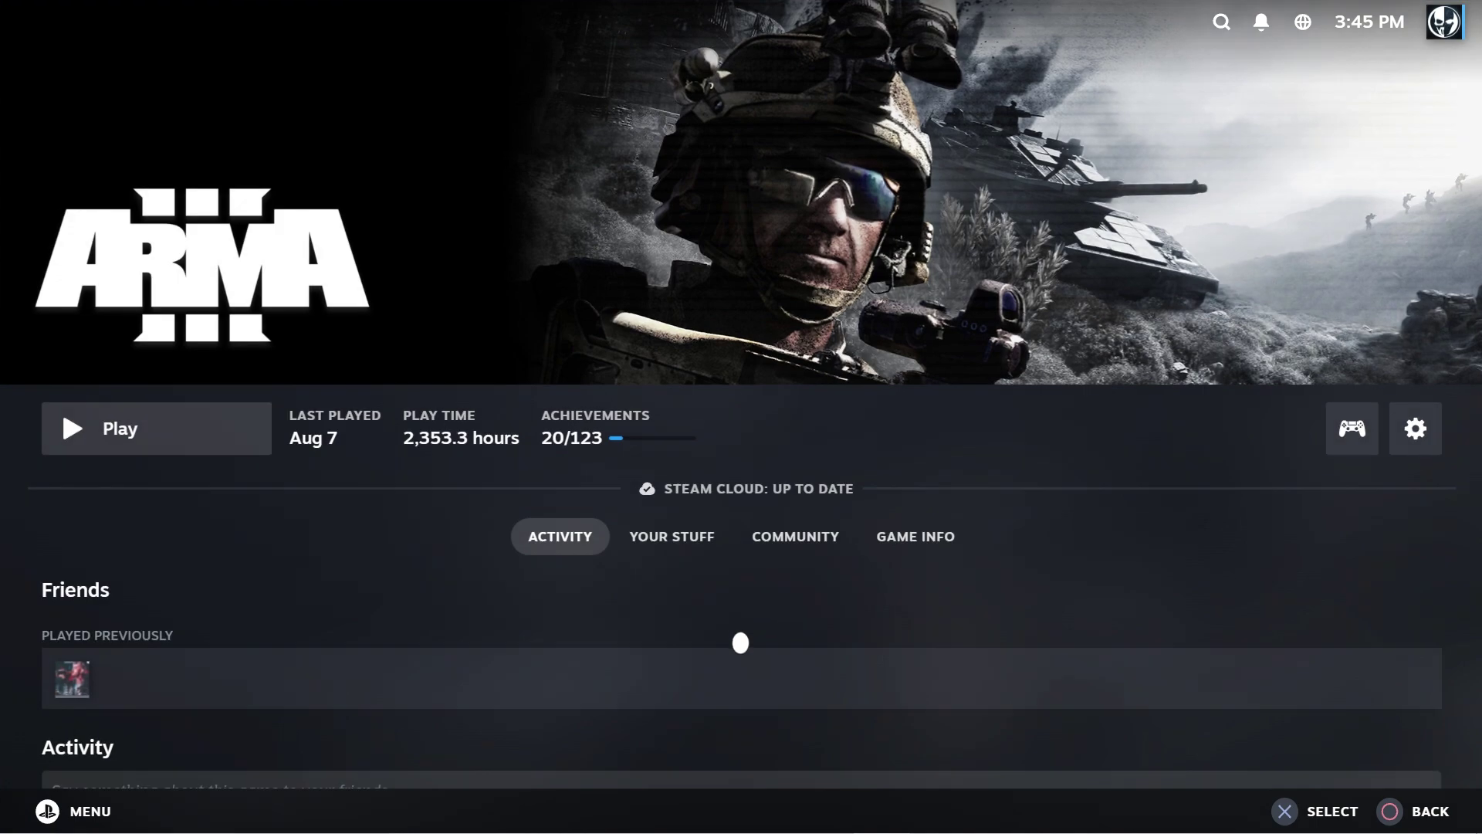
{"action": "key", "text": "Escape"}
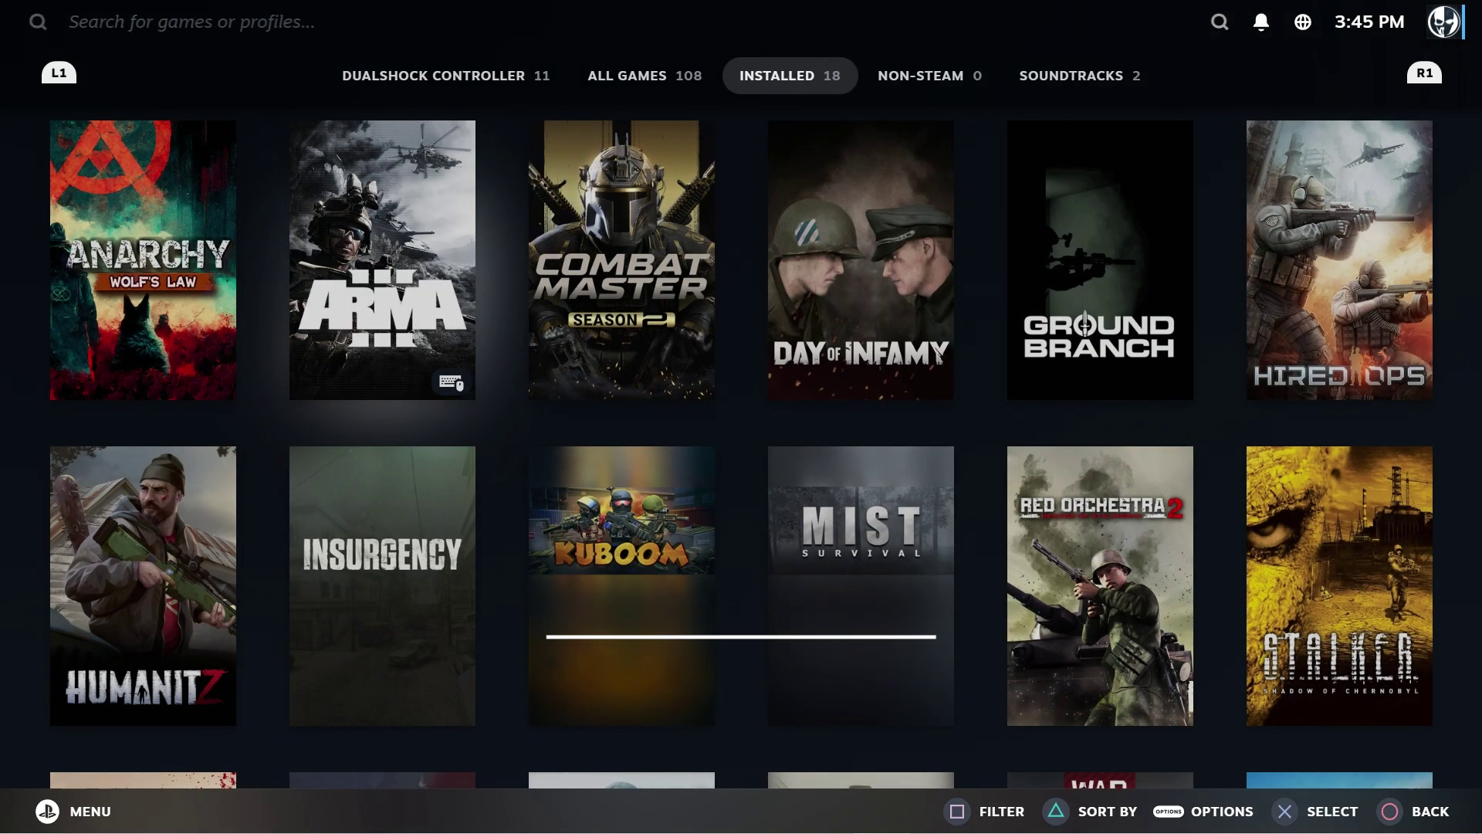